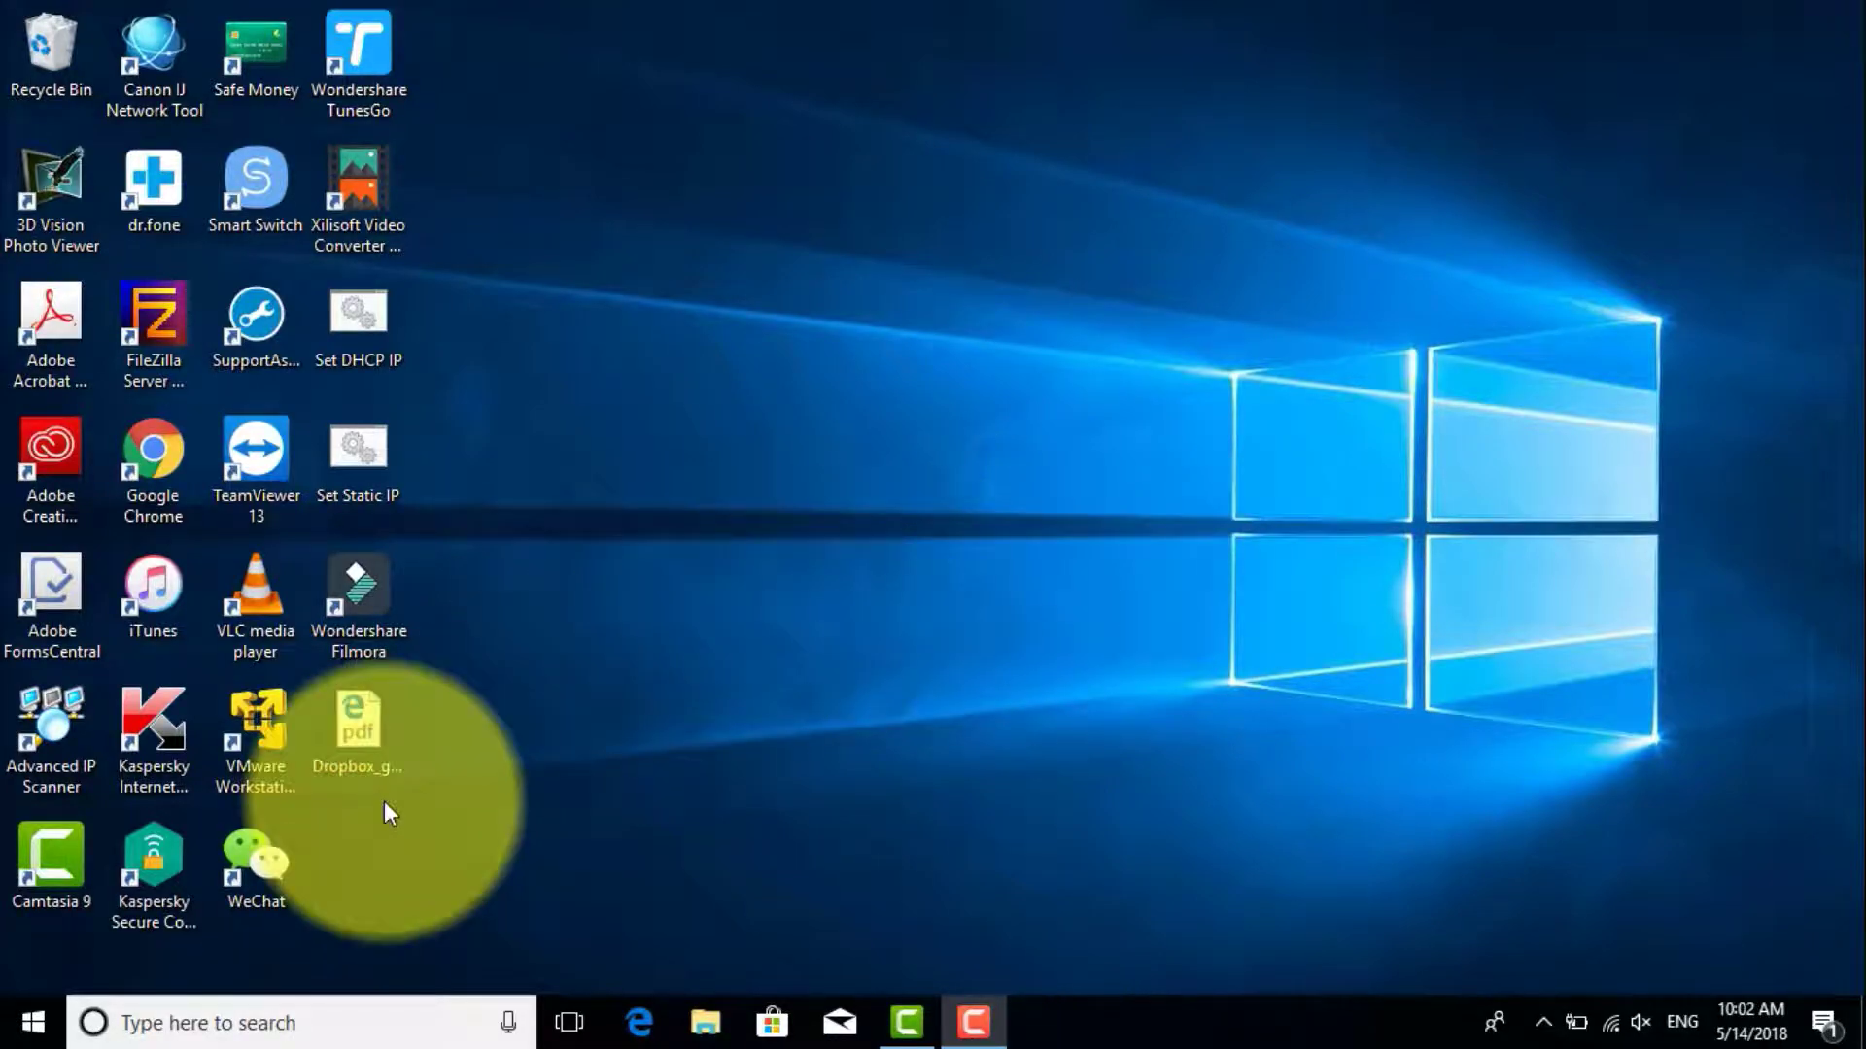
# Launch Word 2016 from the Start search and start a blank document with the Navigation pane closed.
pyautogui.click(32, 1023)
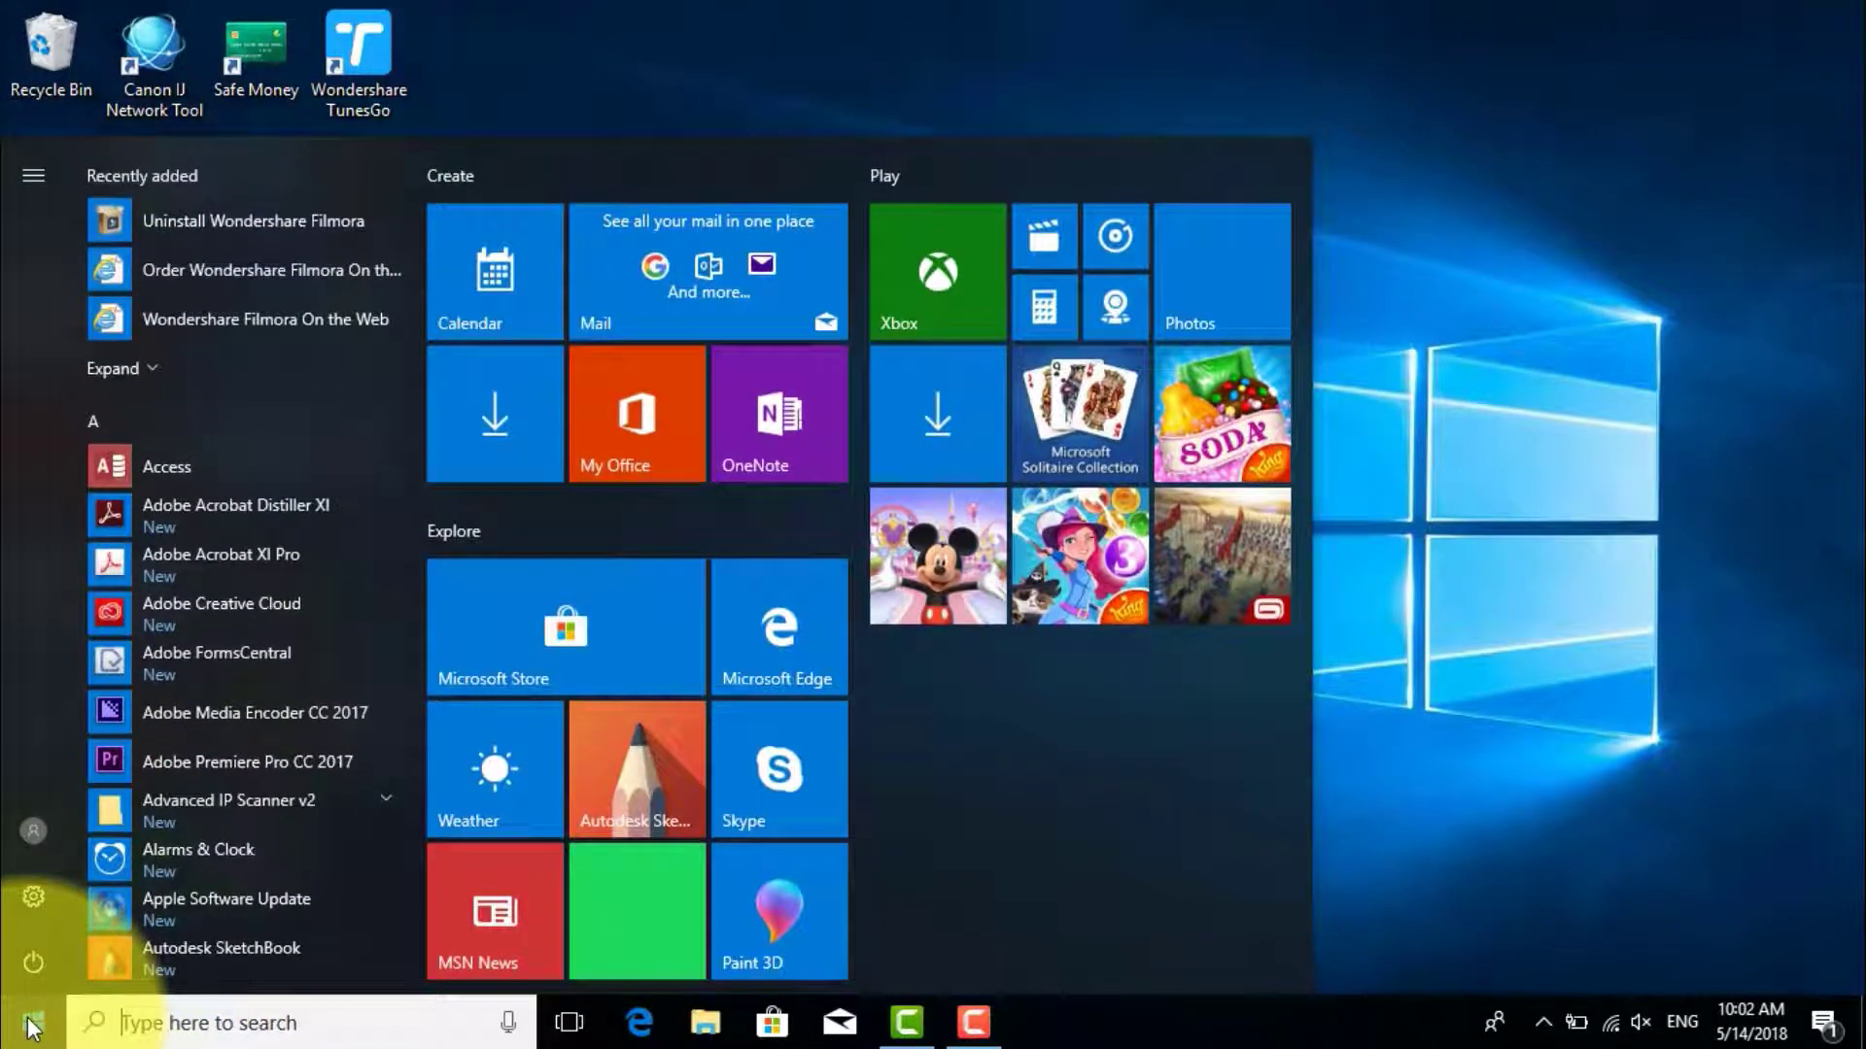
pyautogui.write('word')
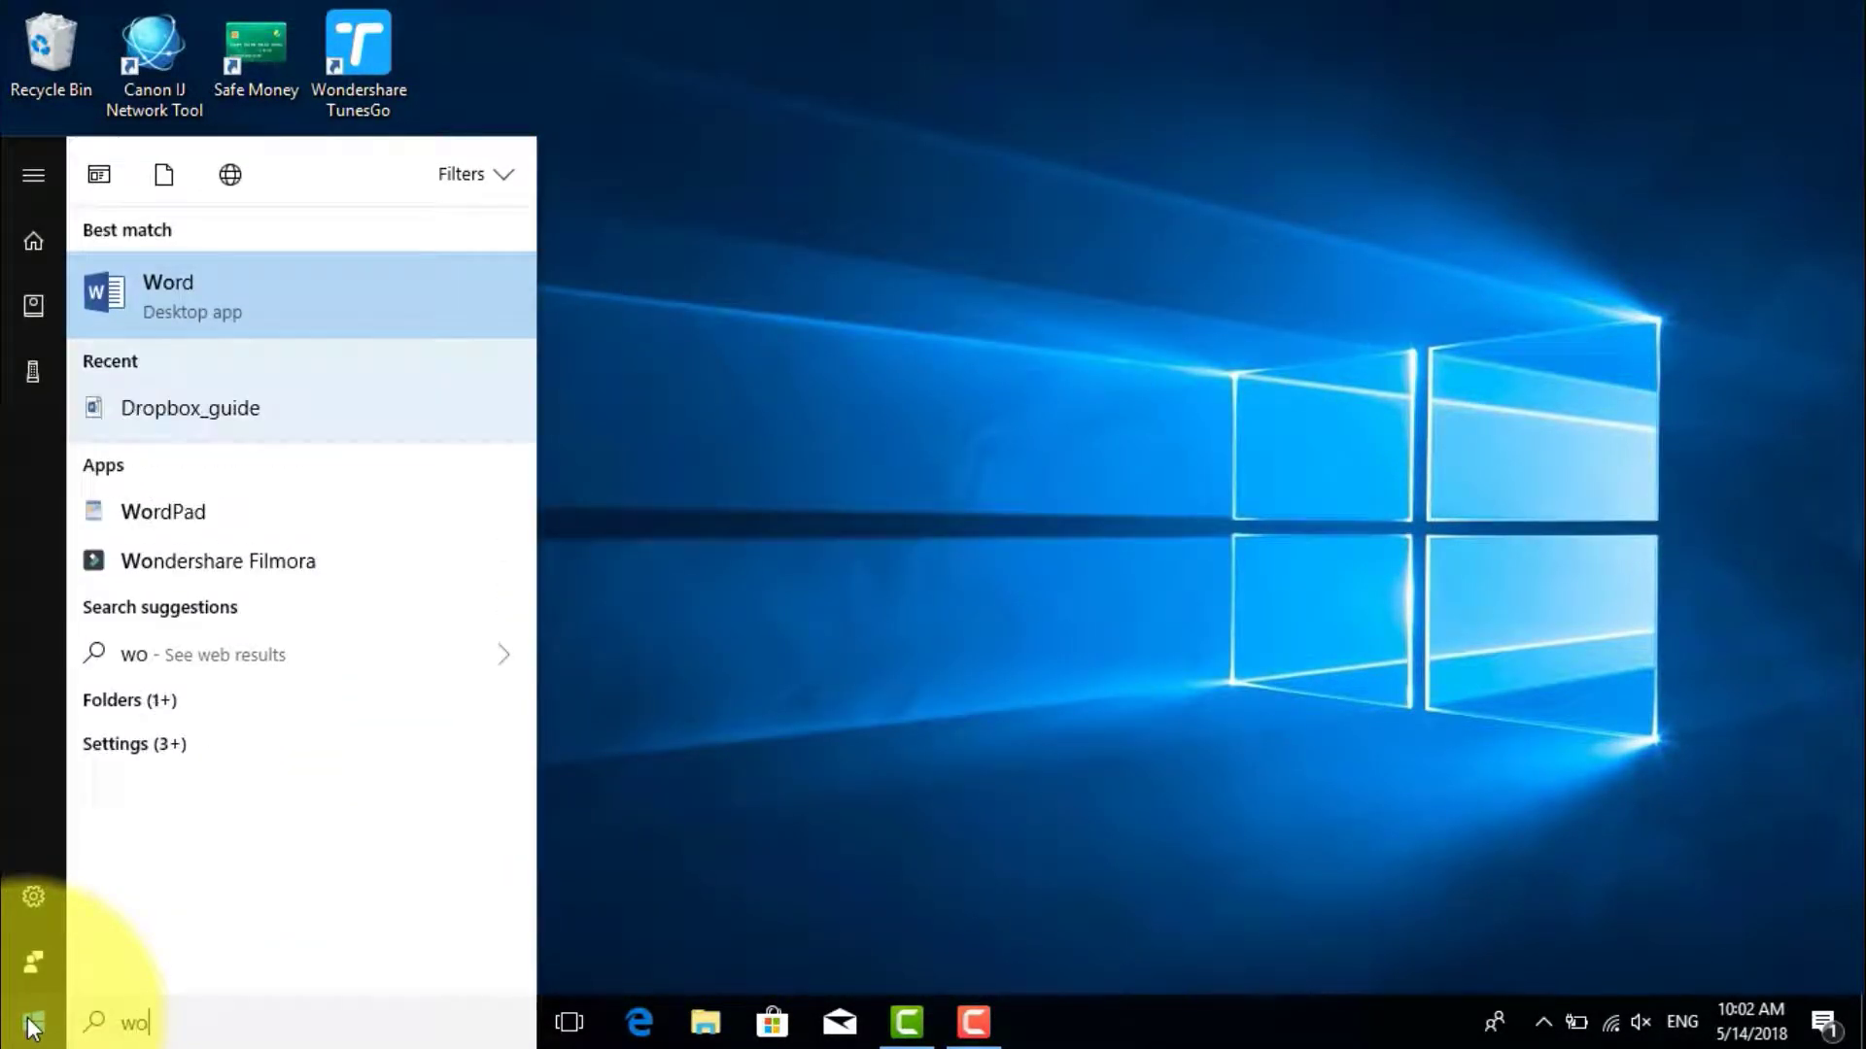
pyautogui.click(165, 278)
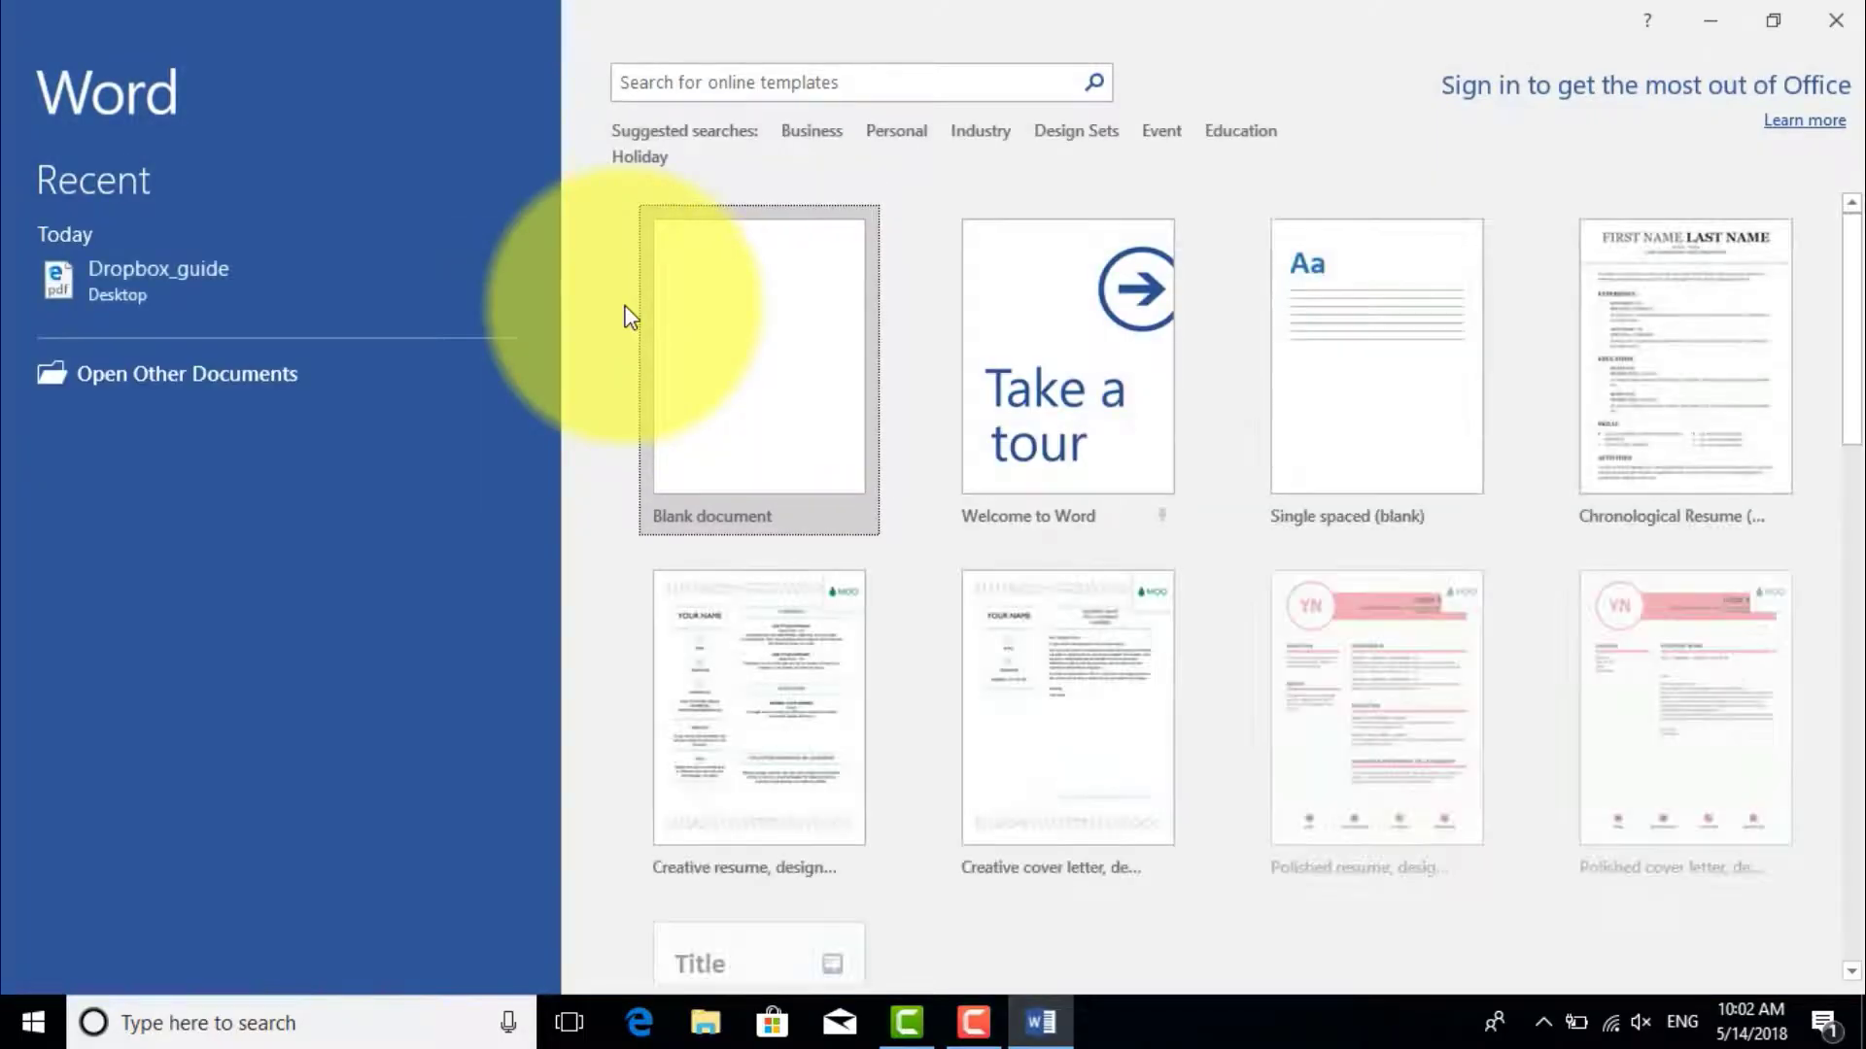
pyautogui.click(716, 343)
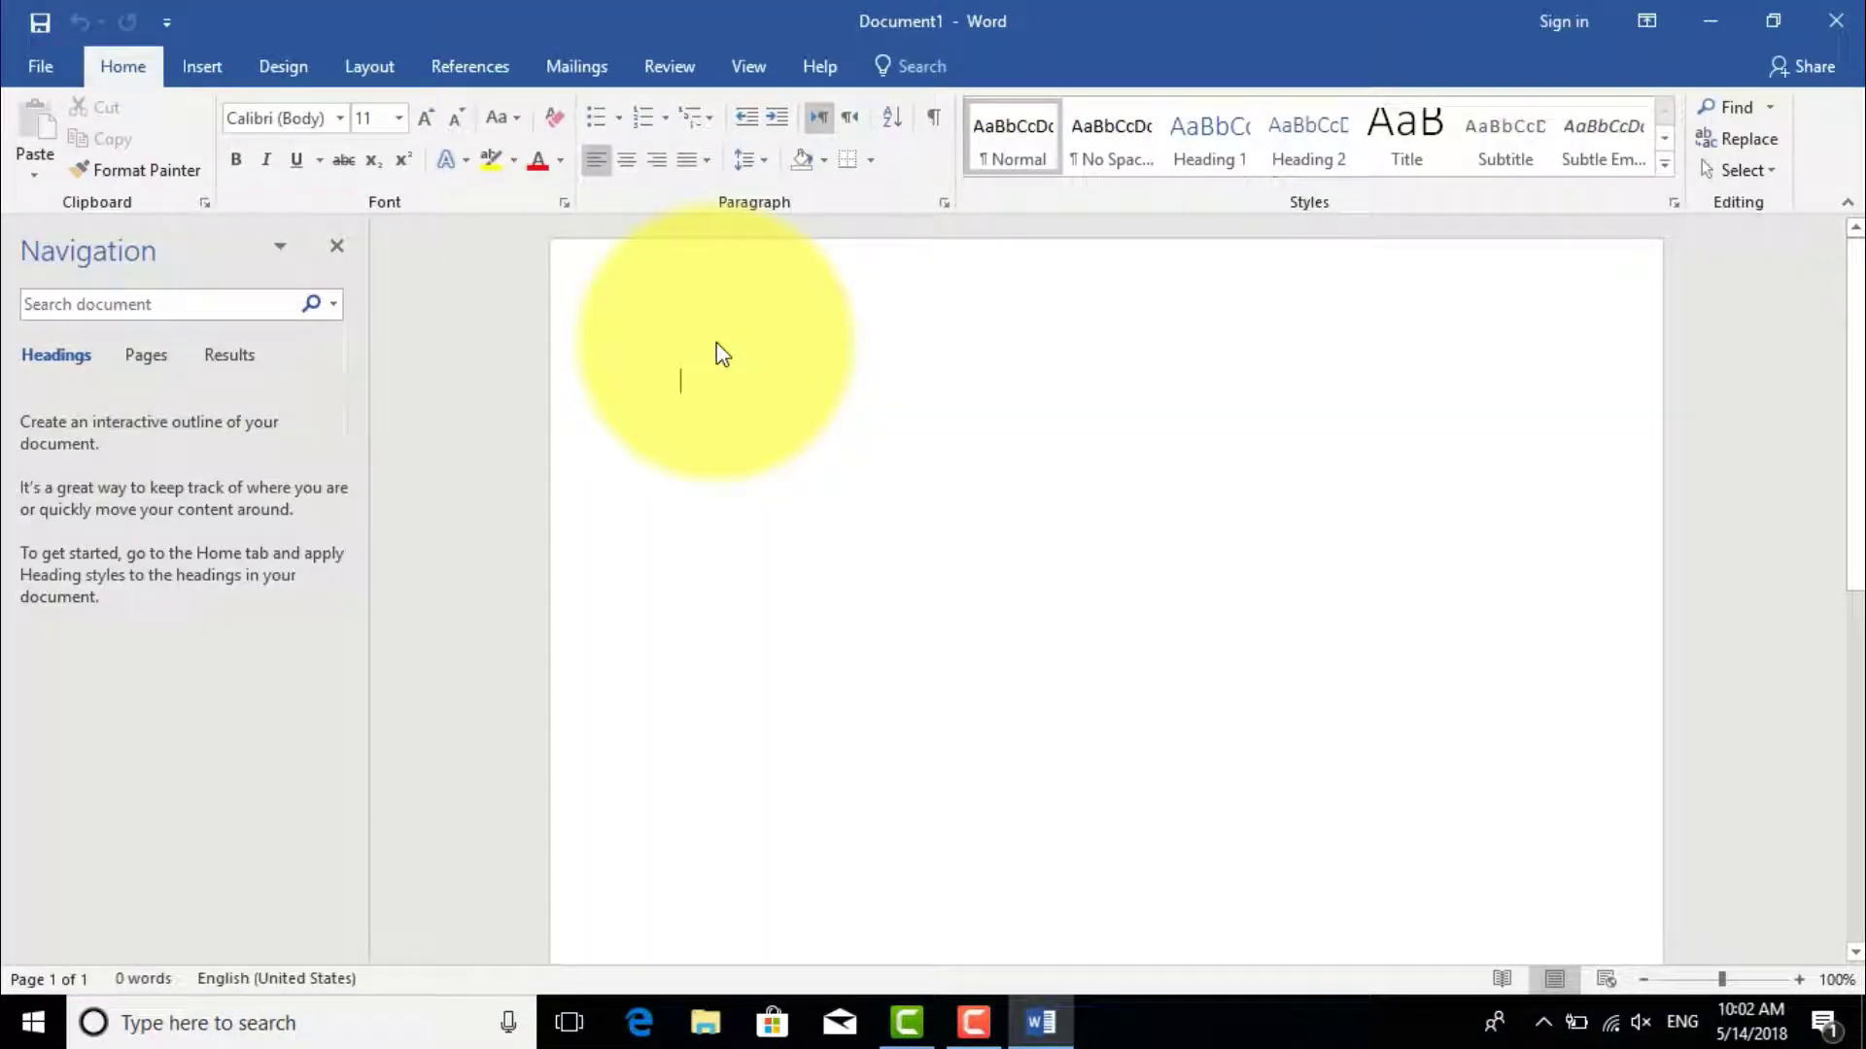
pyautogui.click(336, 247)
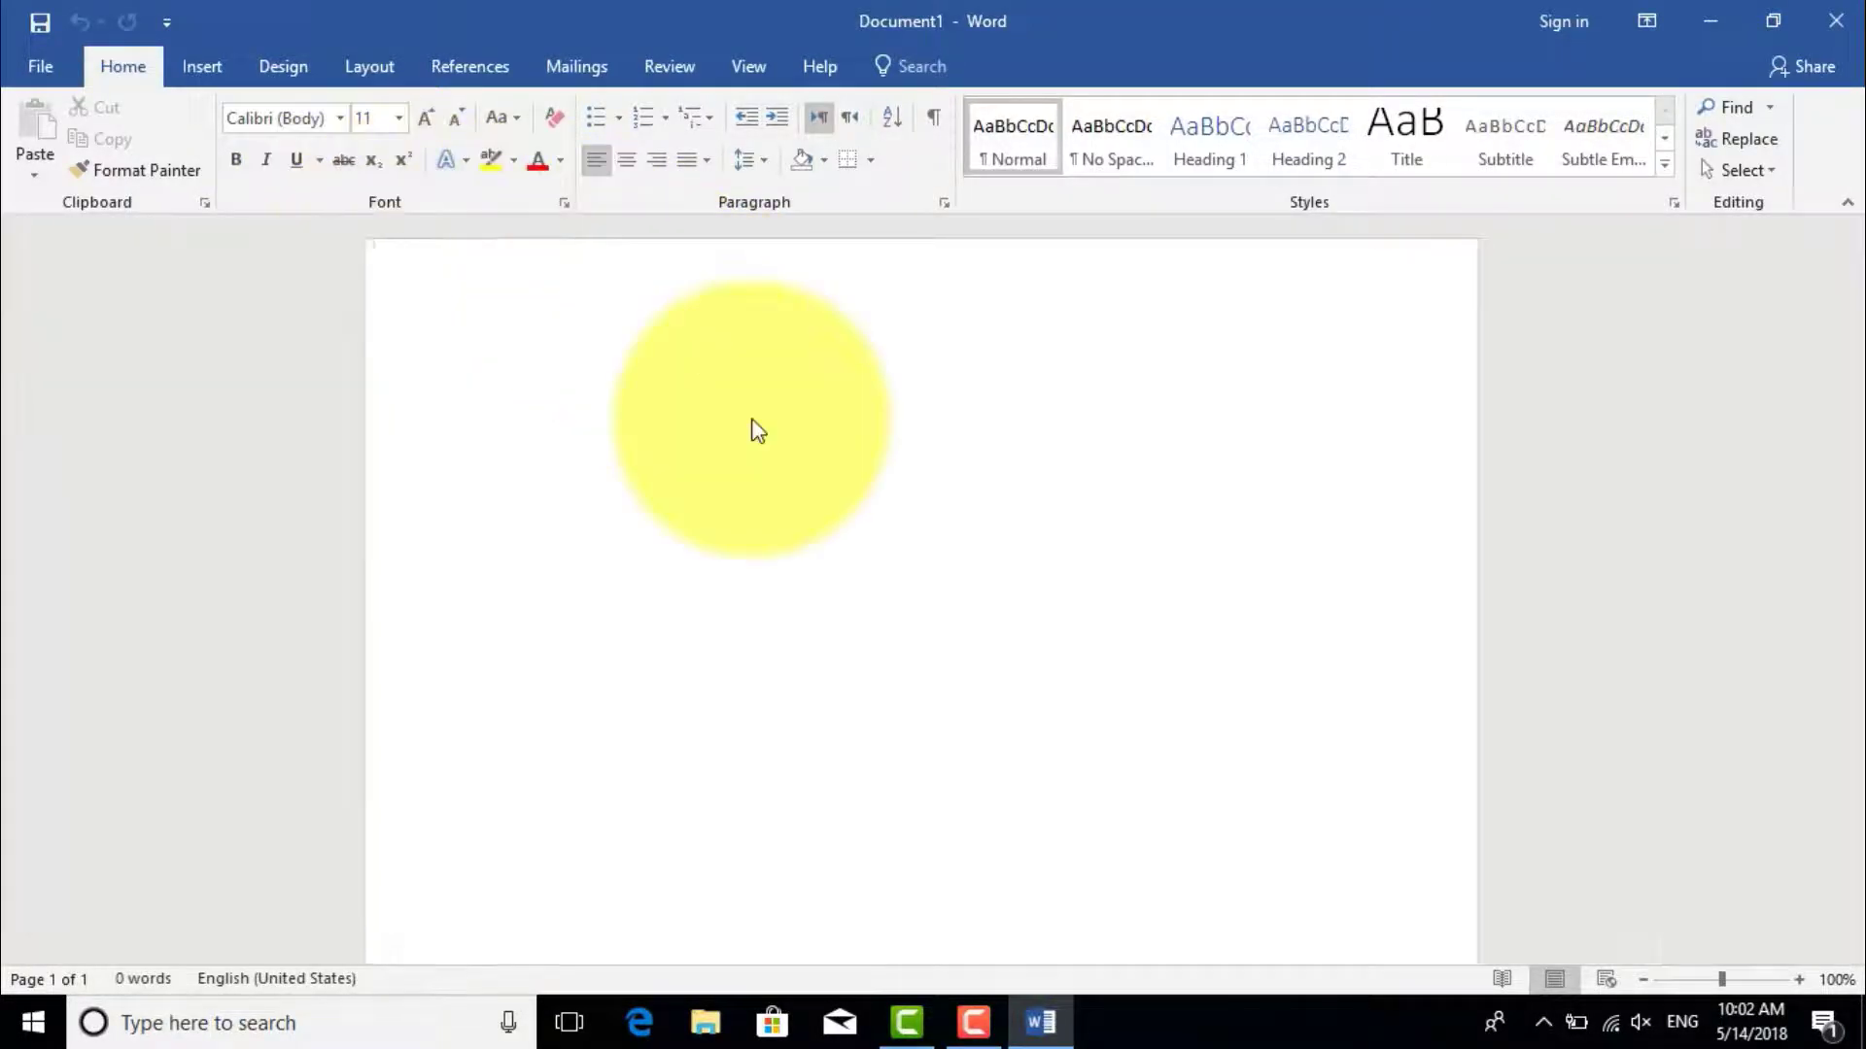
# Minimize Word to check the Dropbox_guide PDF on the desktop, then restore the Word window.
pyautogui.click(1721, 14)
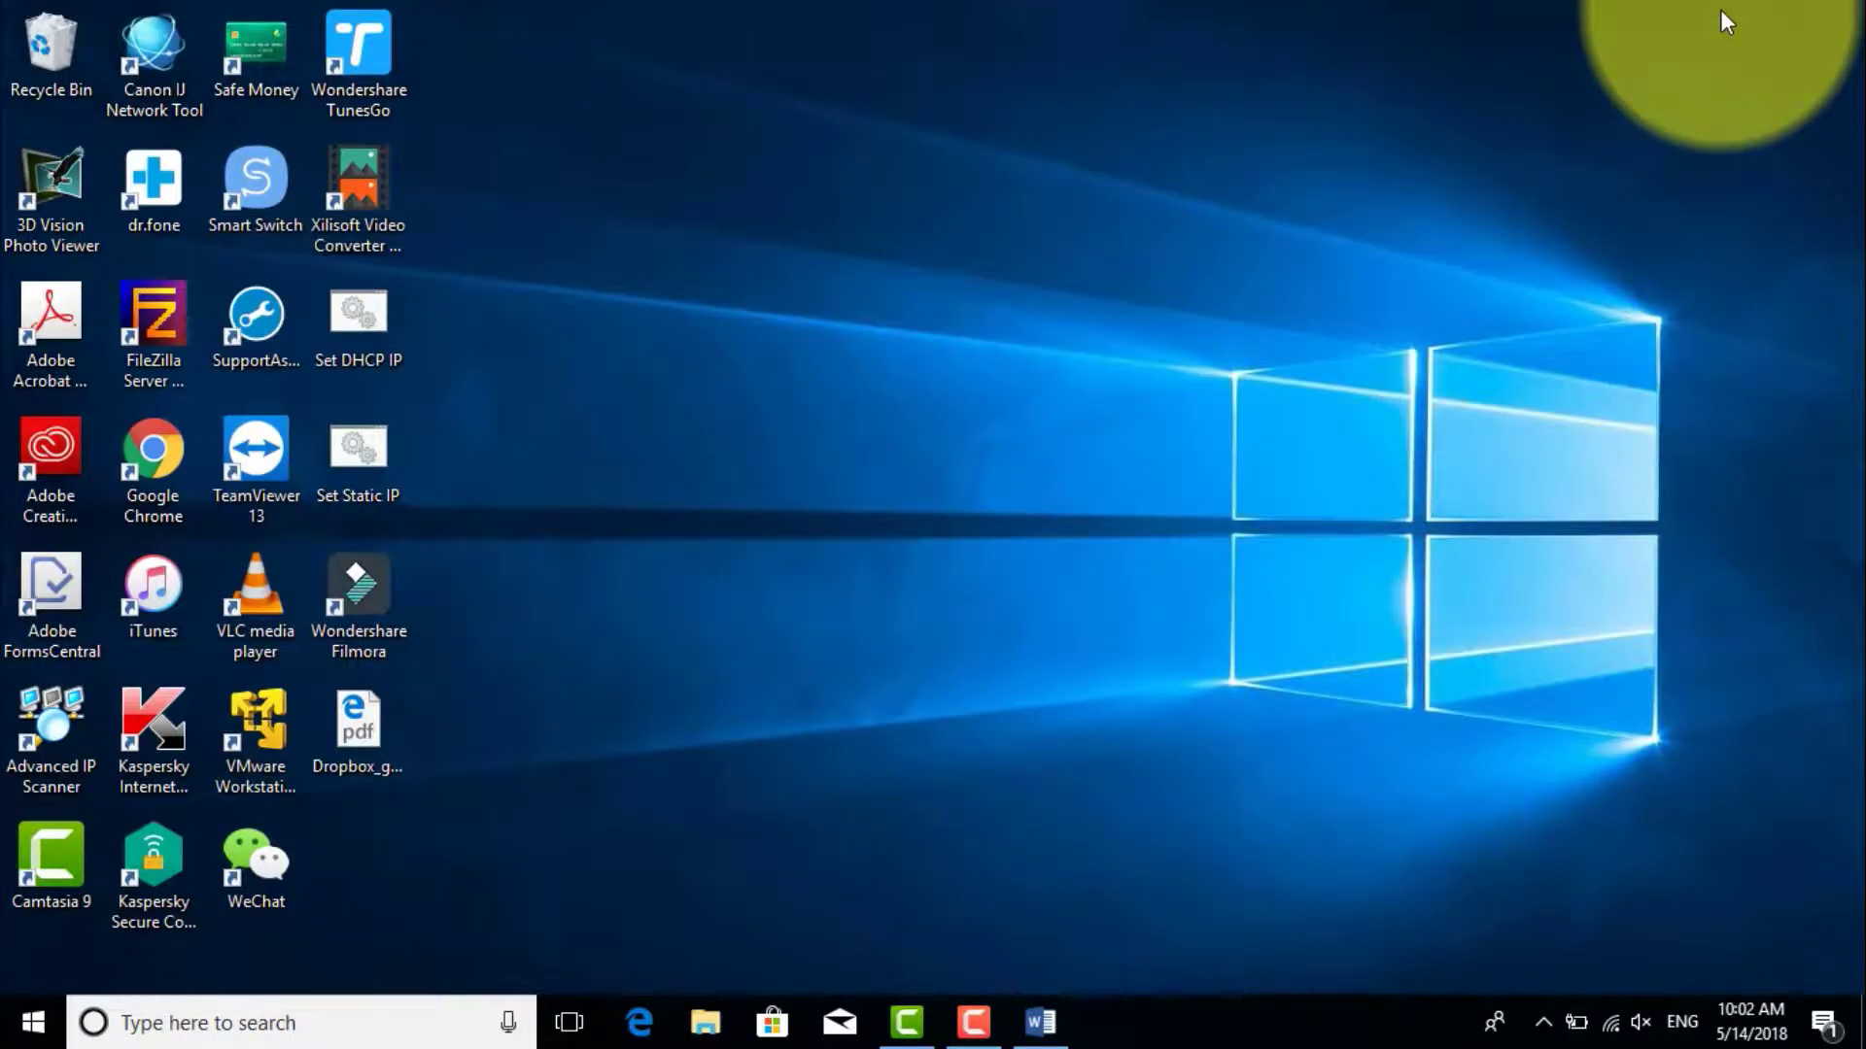
pyautogui.click(360, 724)
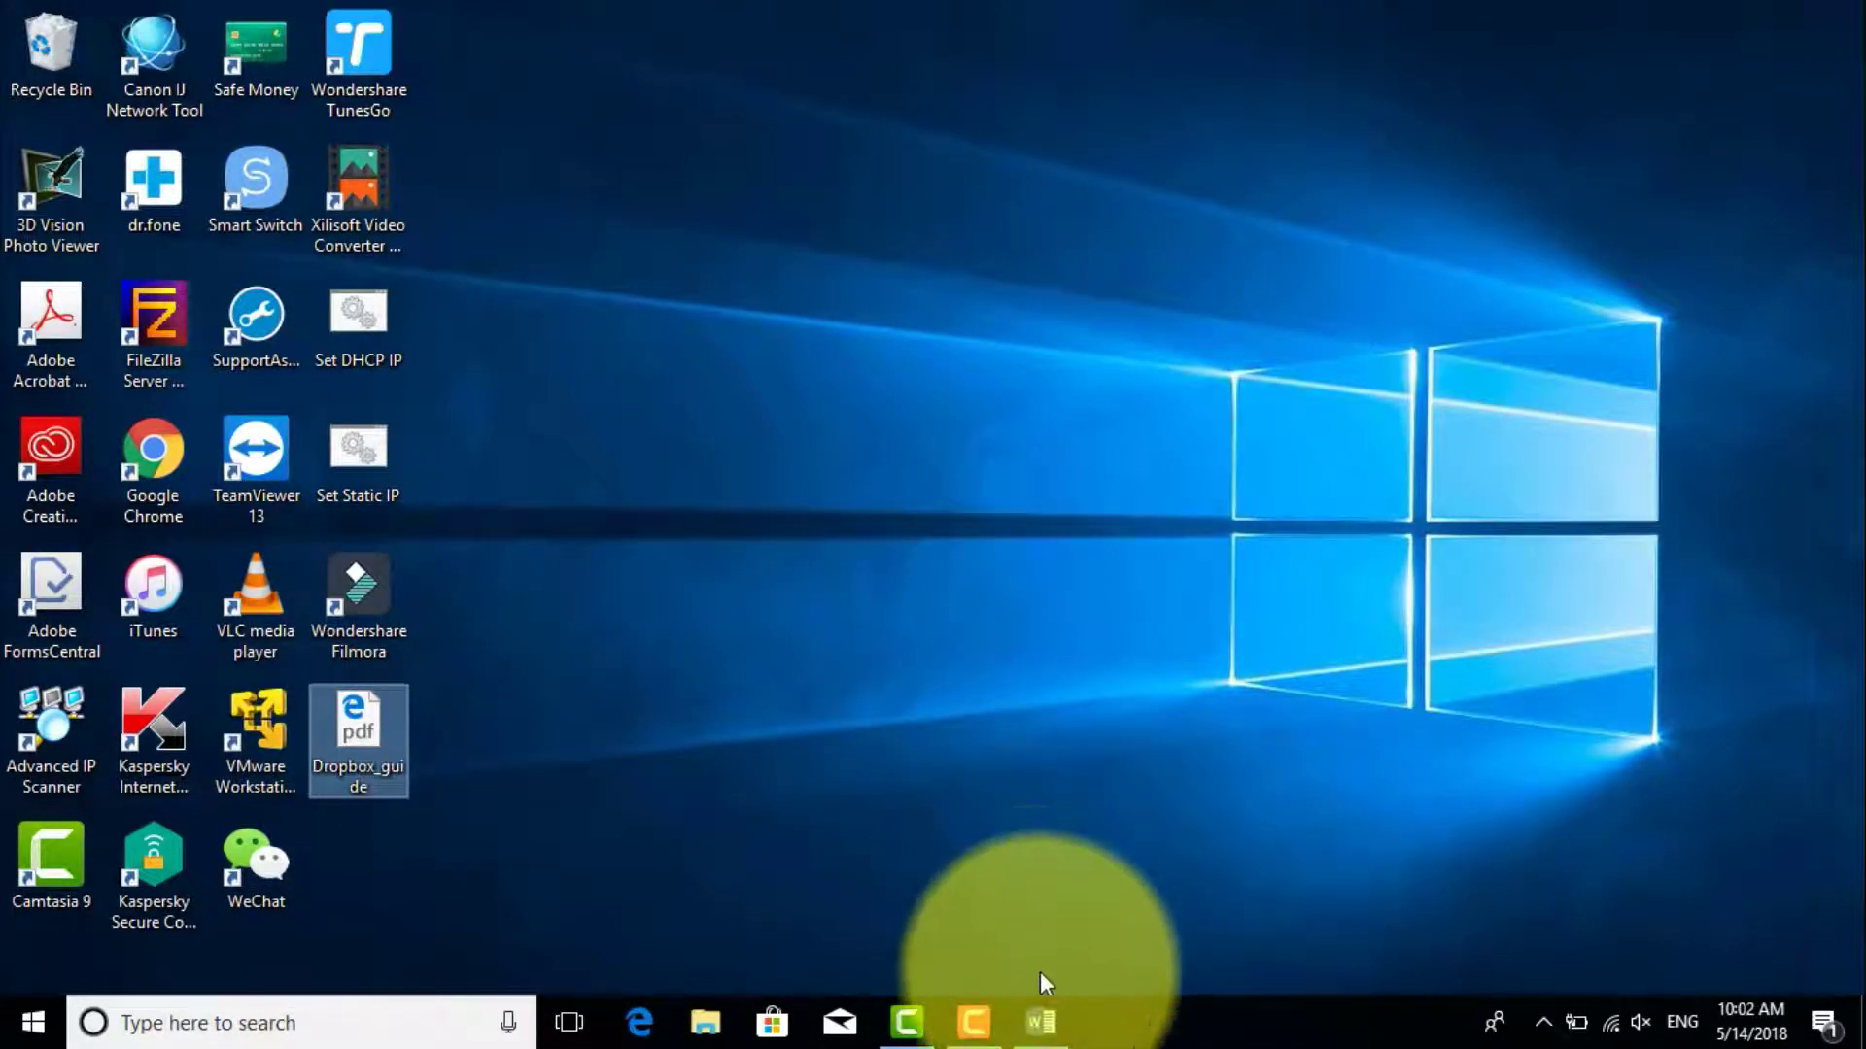
pyautogui.click(1041, 1023)
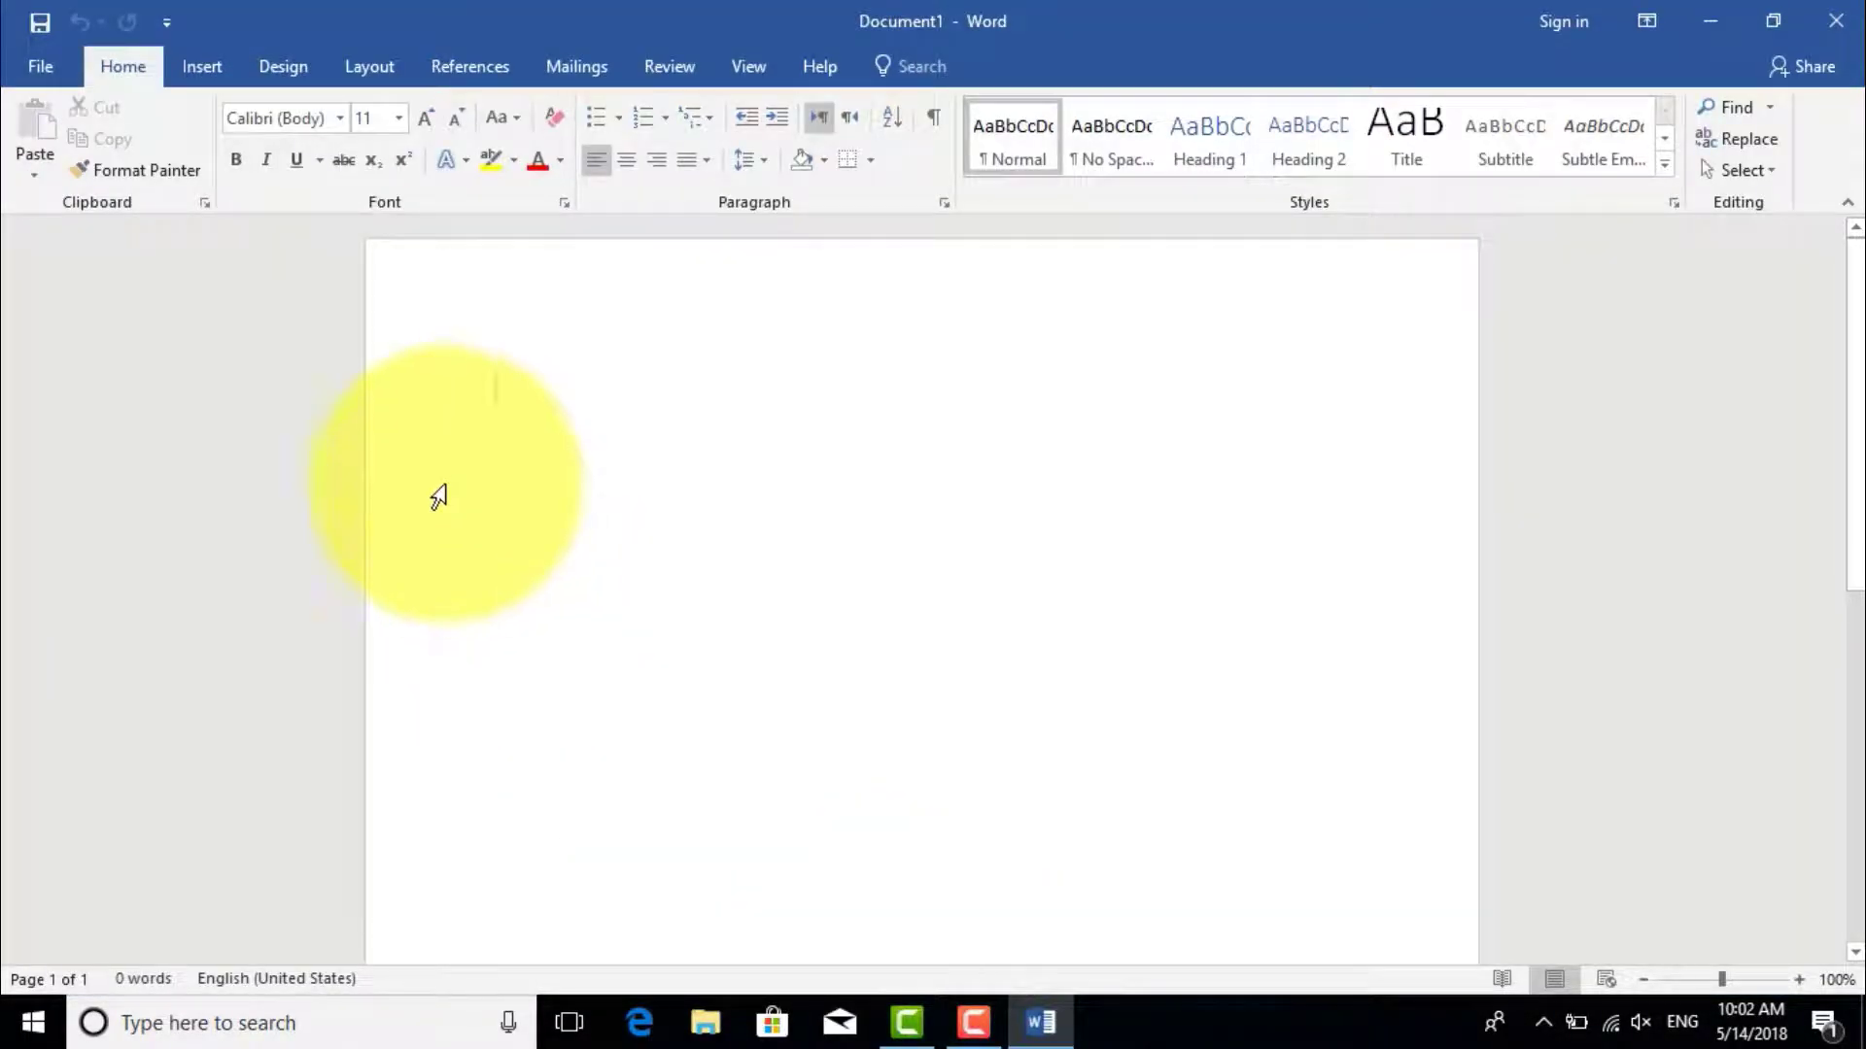
# Open the Dropbox_guide PDF from the Desktop through File > Open > Browse.
pyautogui.click(41, 68)
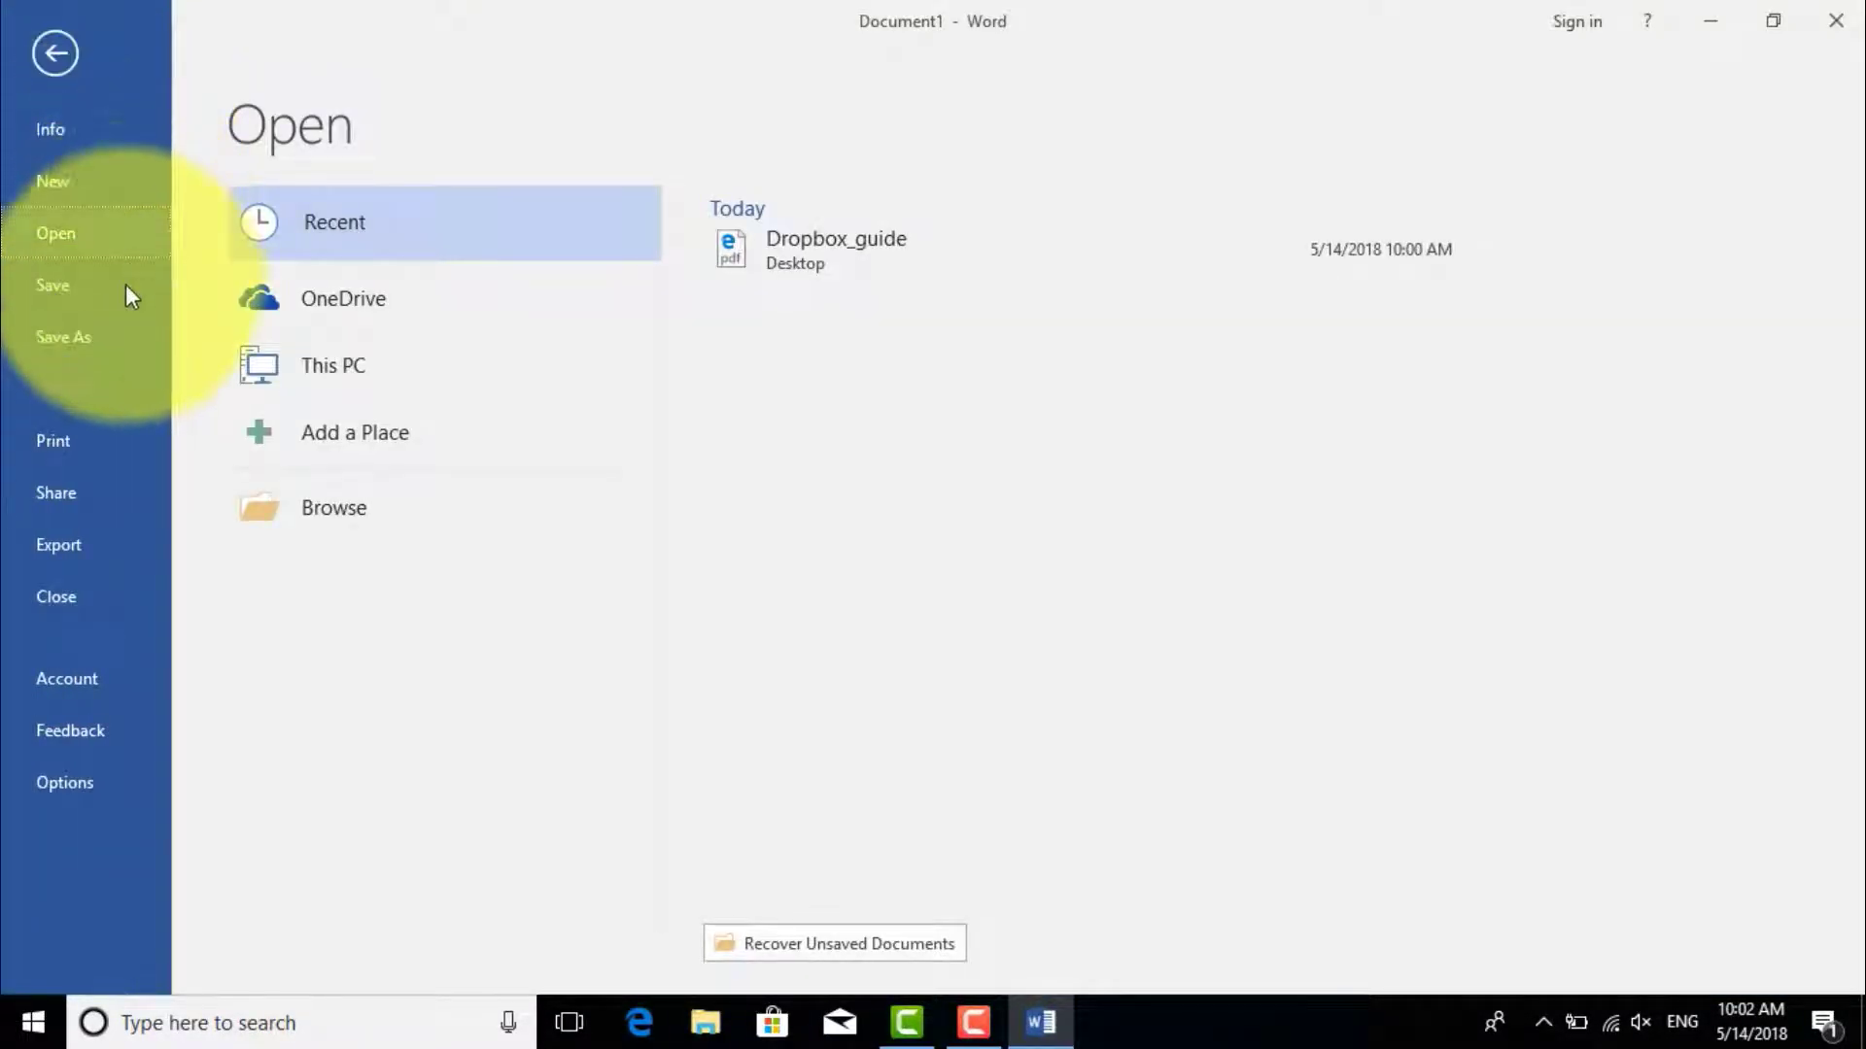
pyautogui.click(317, 500)
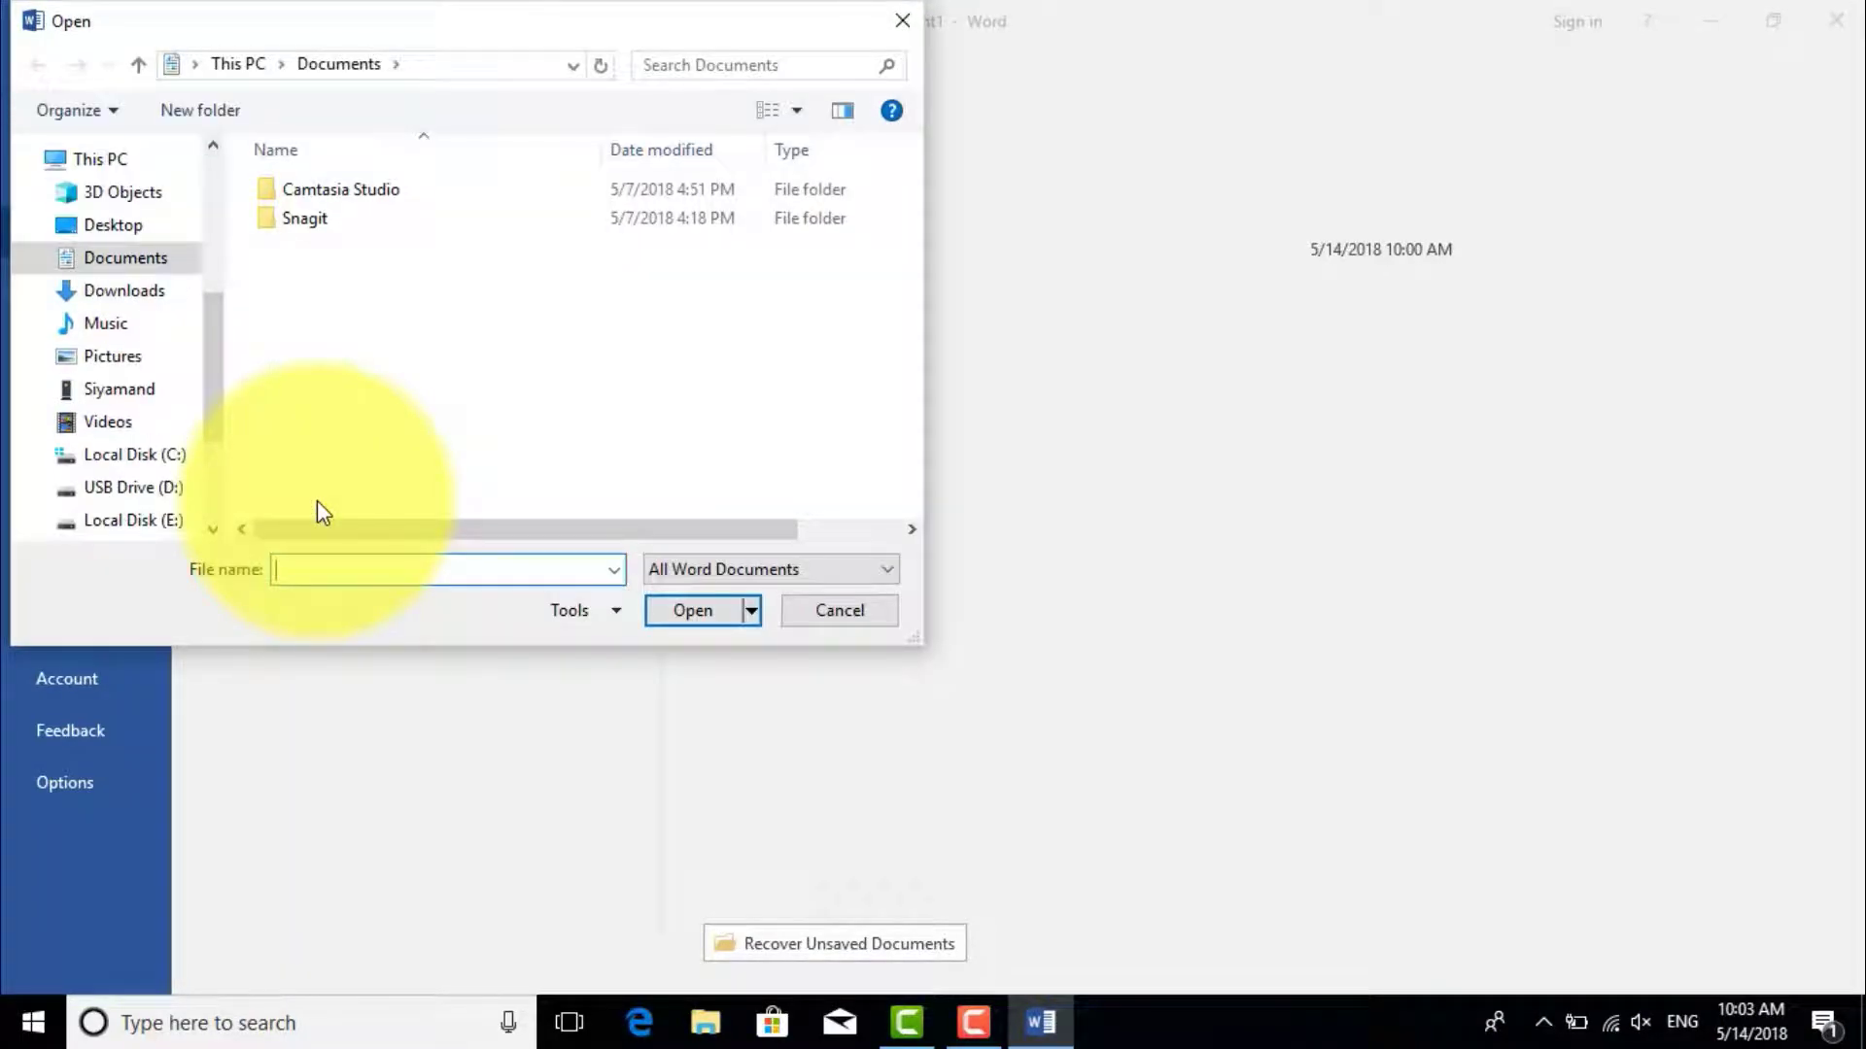
pyautogui.click(129, 230)
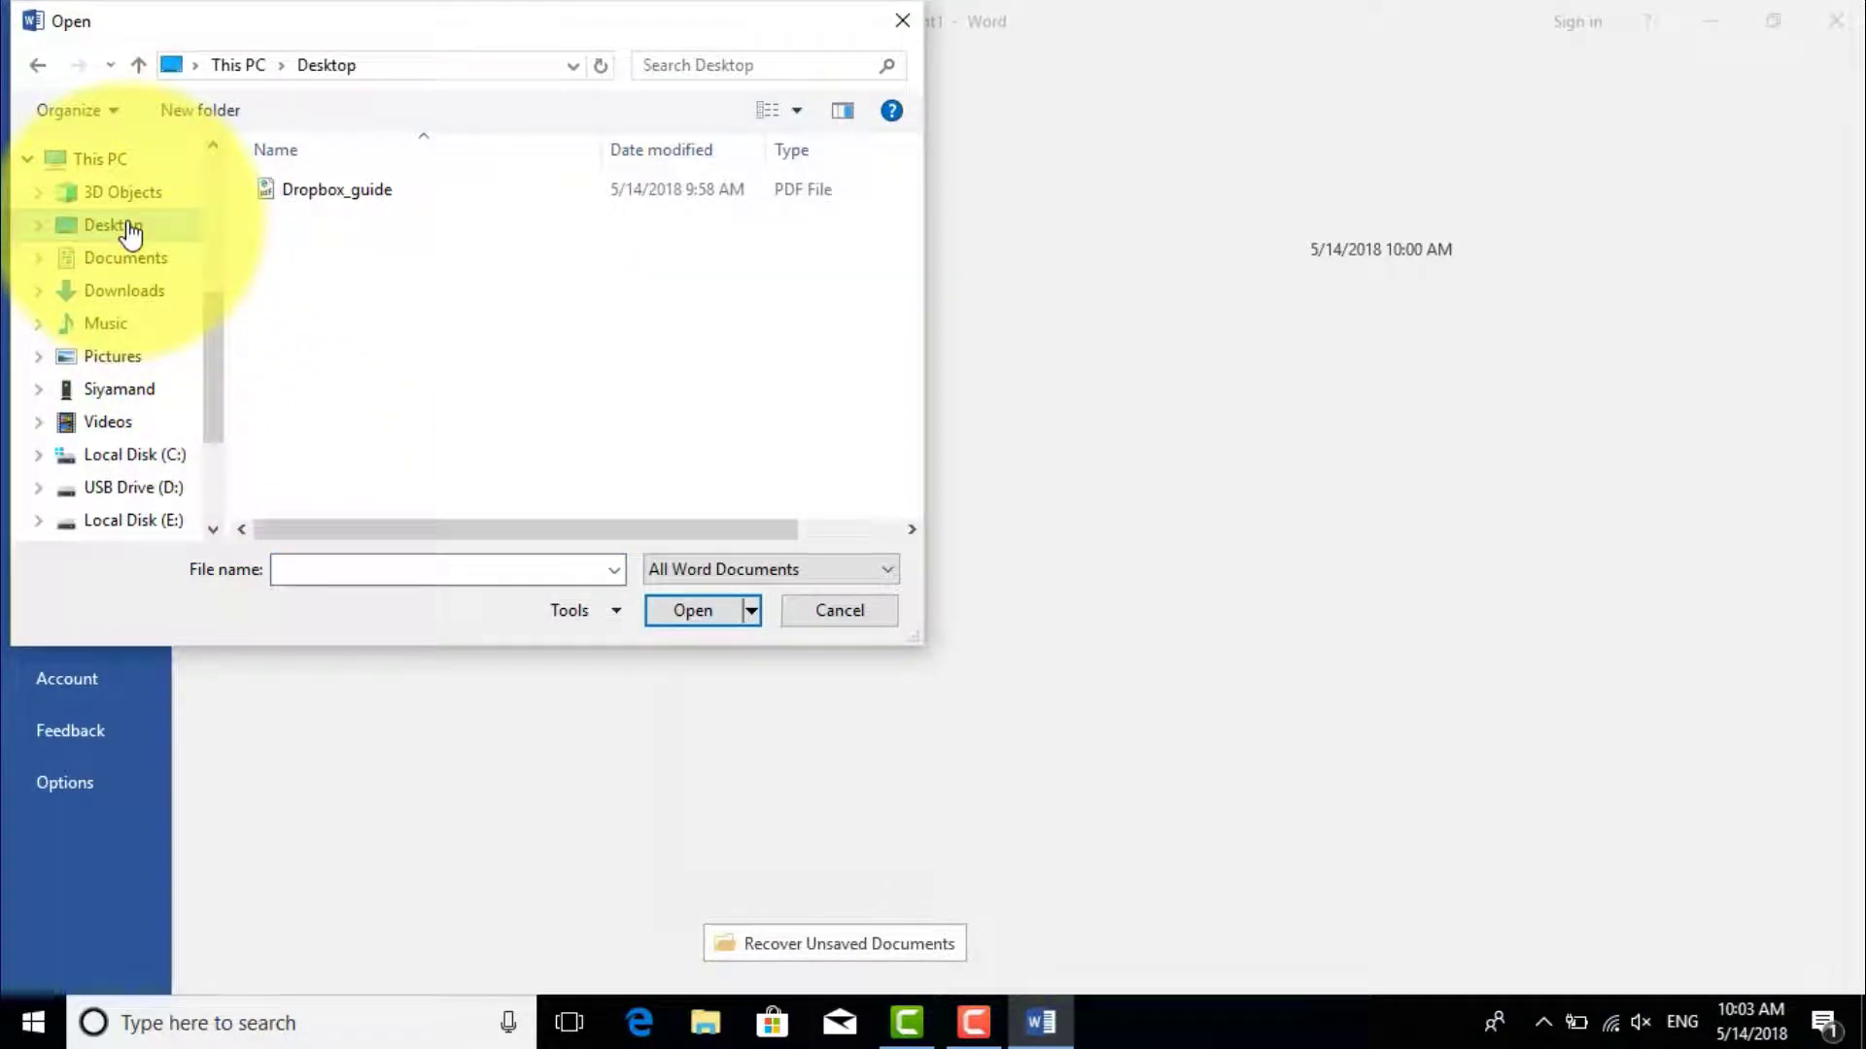
pyautogui.doubleClick(306, 198)
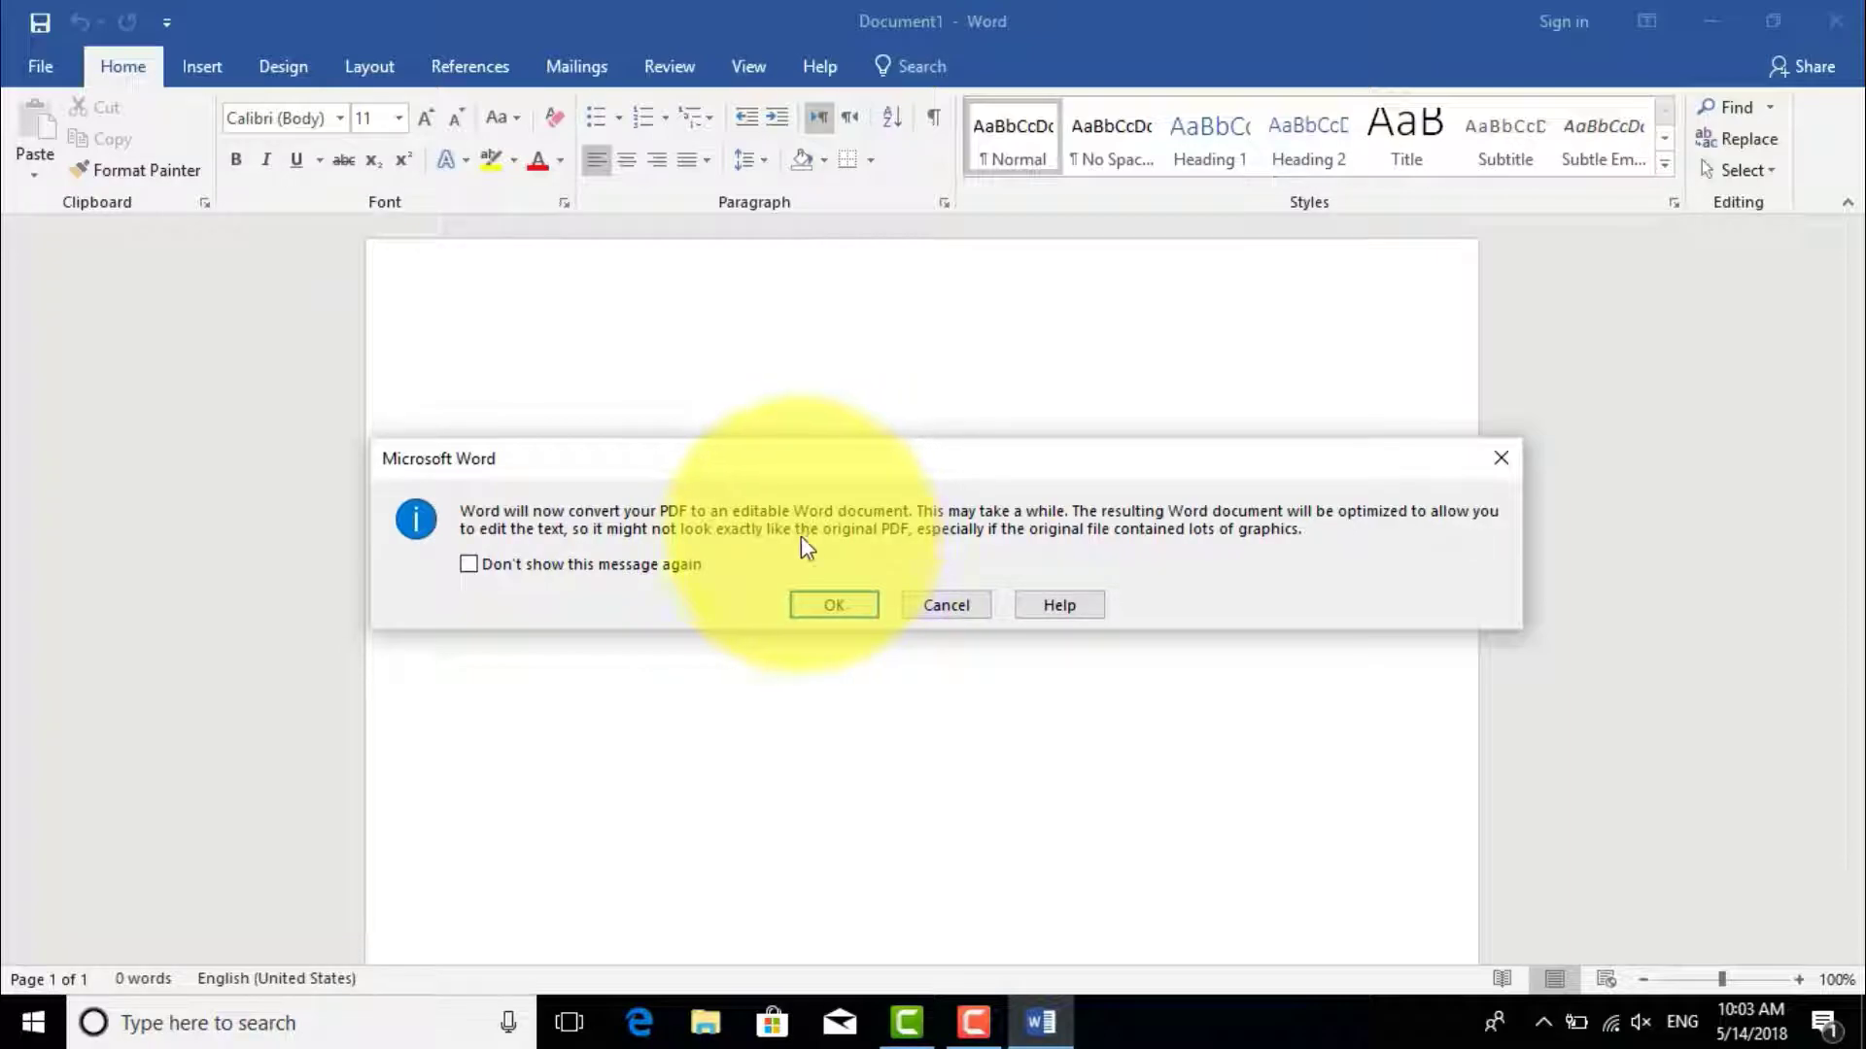
# Confirm the conversion so the Dropbox_guide PDF opens as an editable 12-page Word document.
pyautogui.click(844, 603)
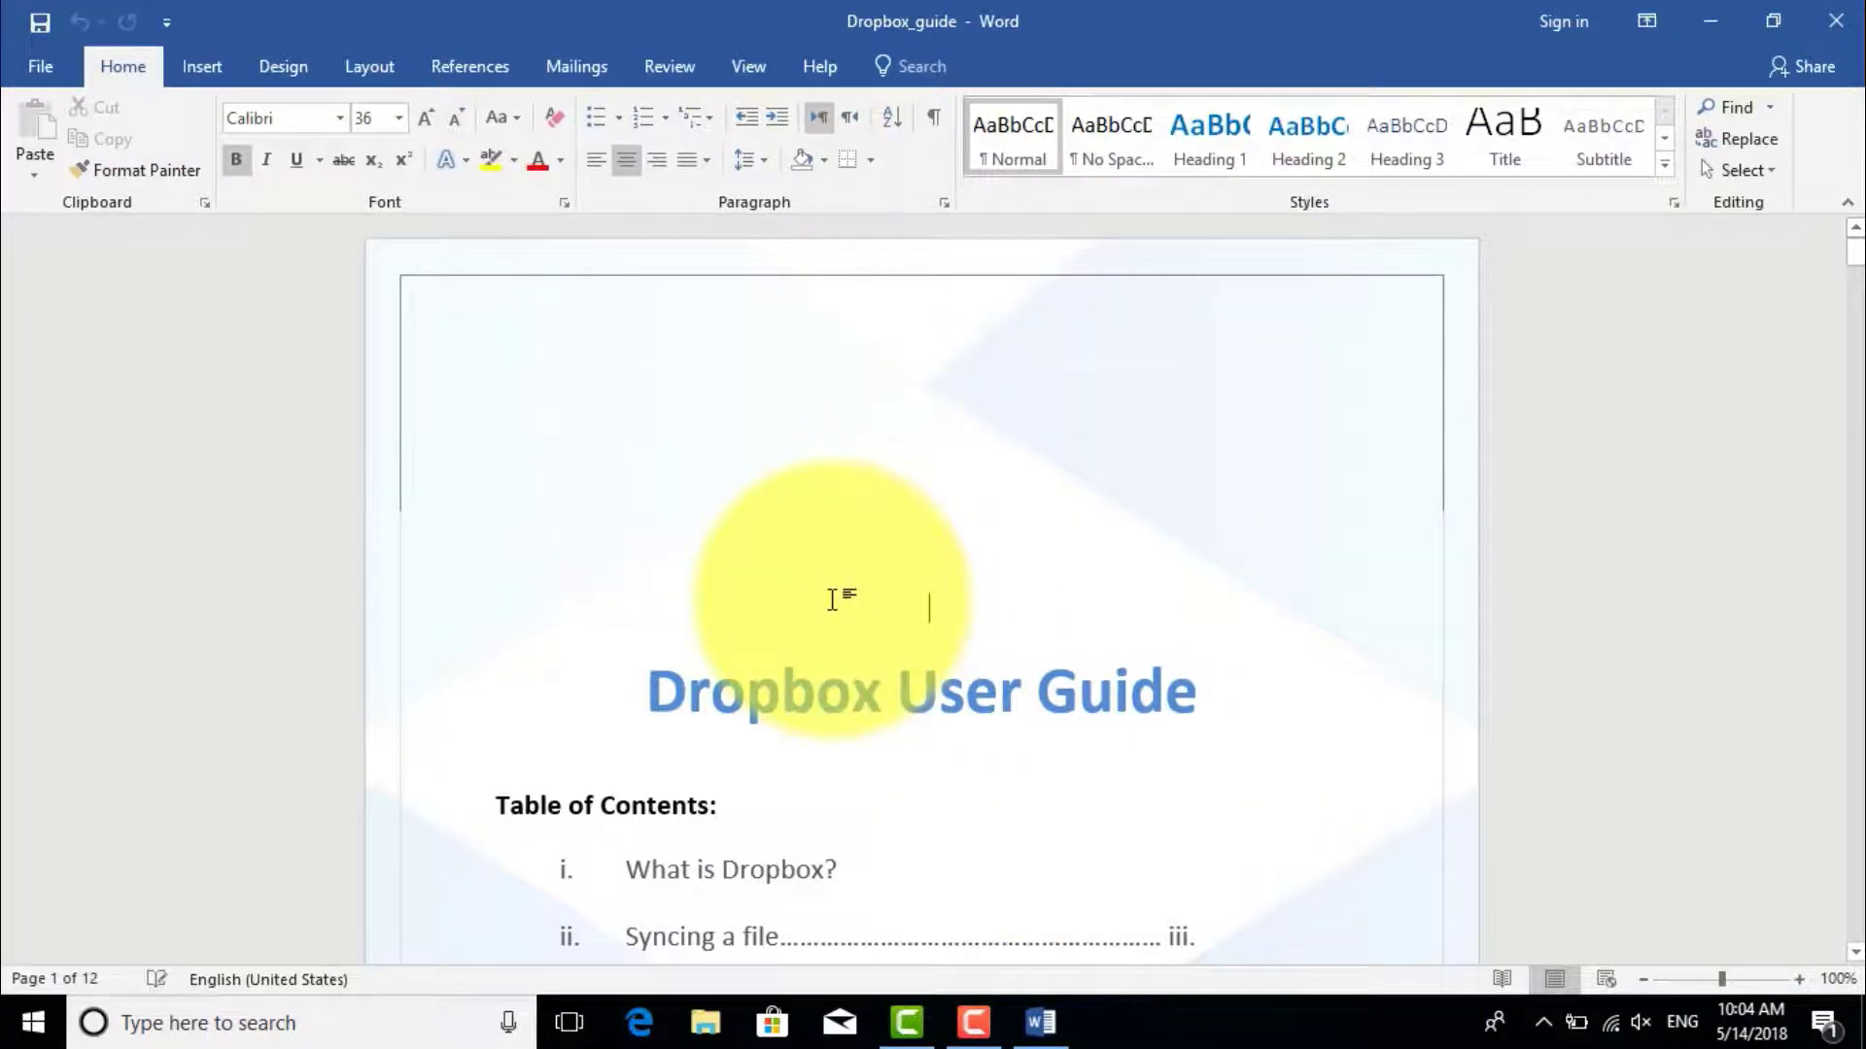
# Change the title to UPPERCASE so it reads DROPBOX USER GUIDE.
pyautogui.scroll(-3, 832, 600)
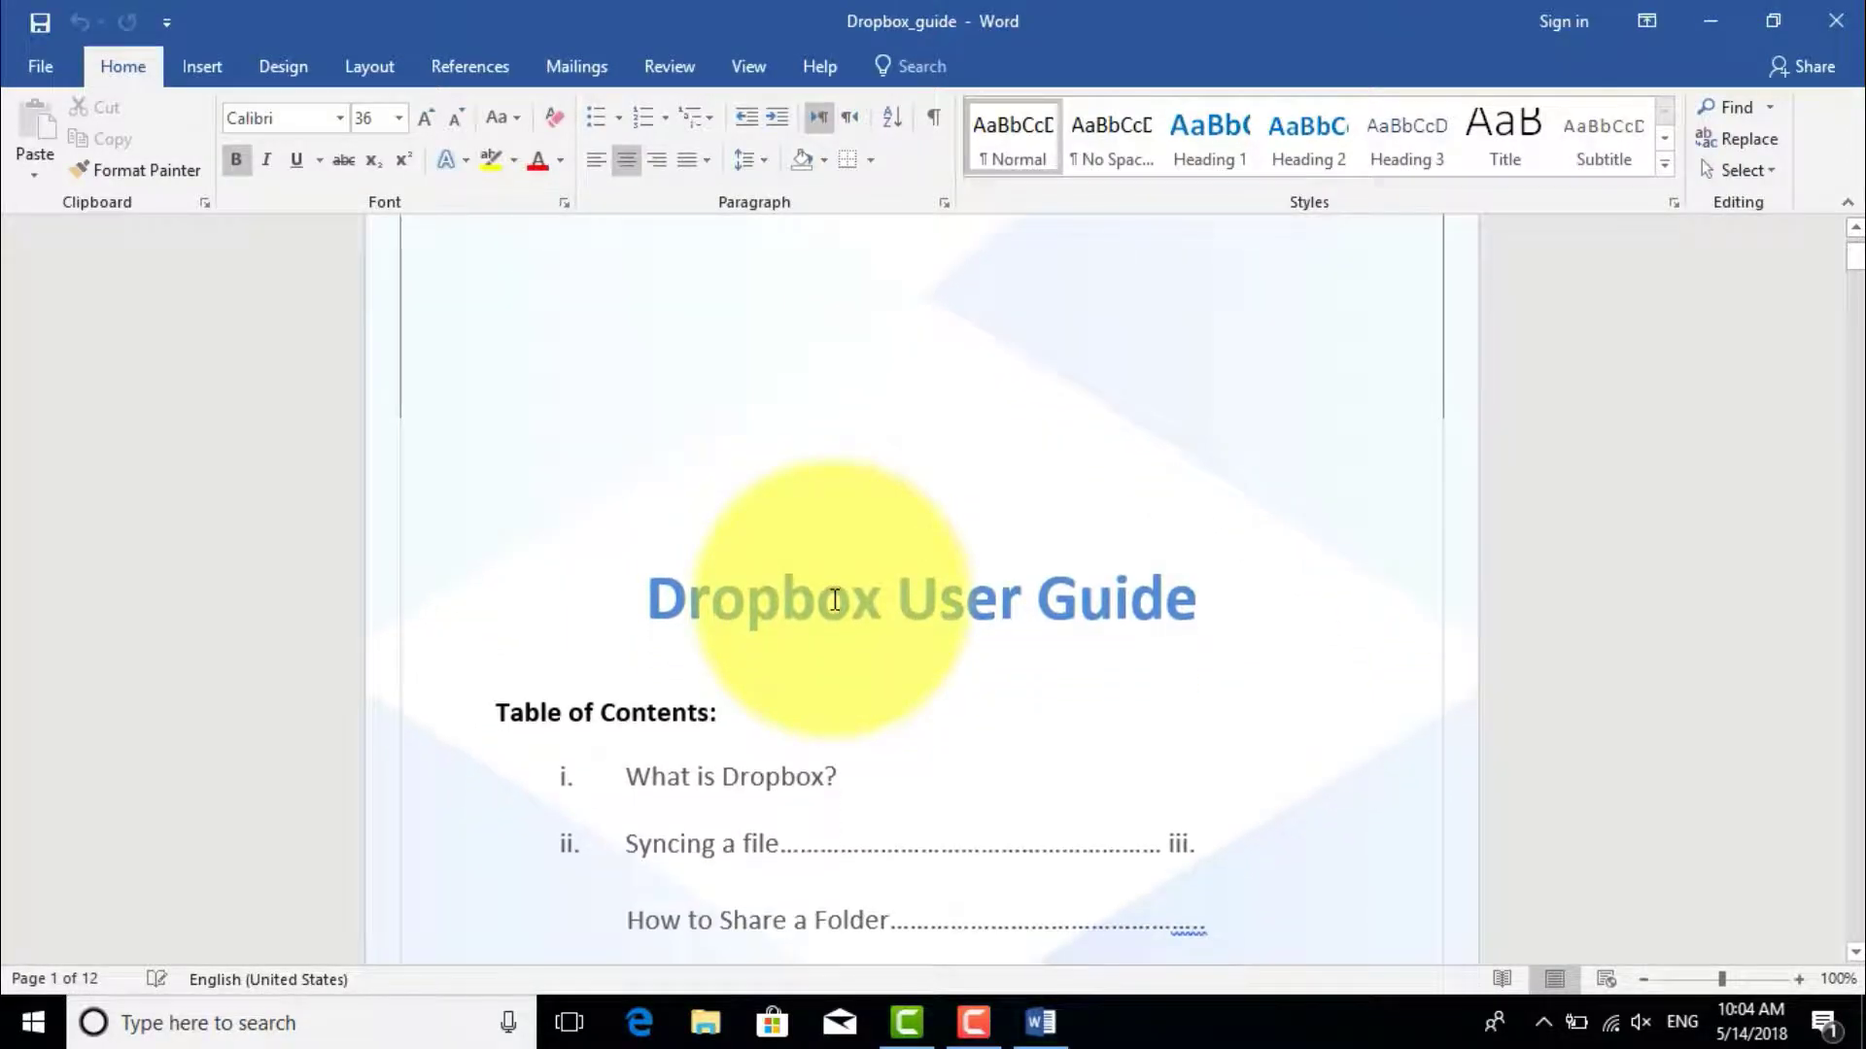
pyautogui.scroll(2, 832, 599)
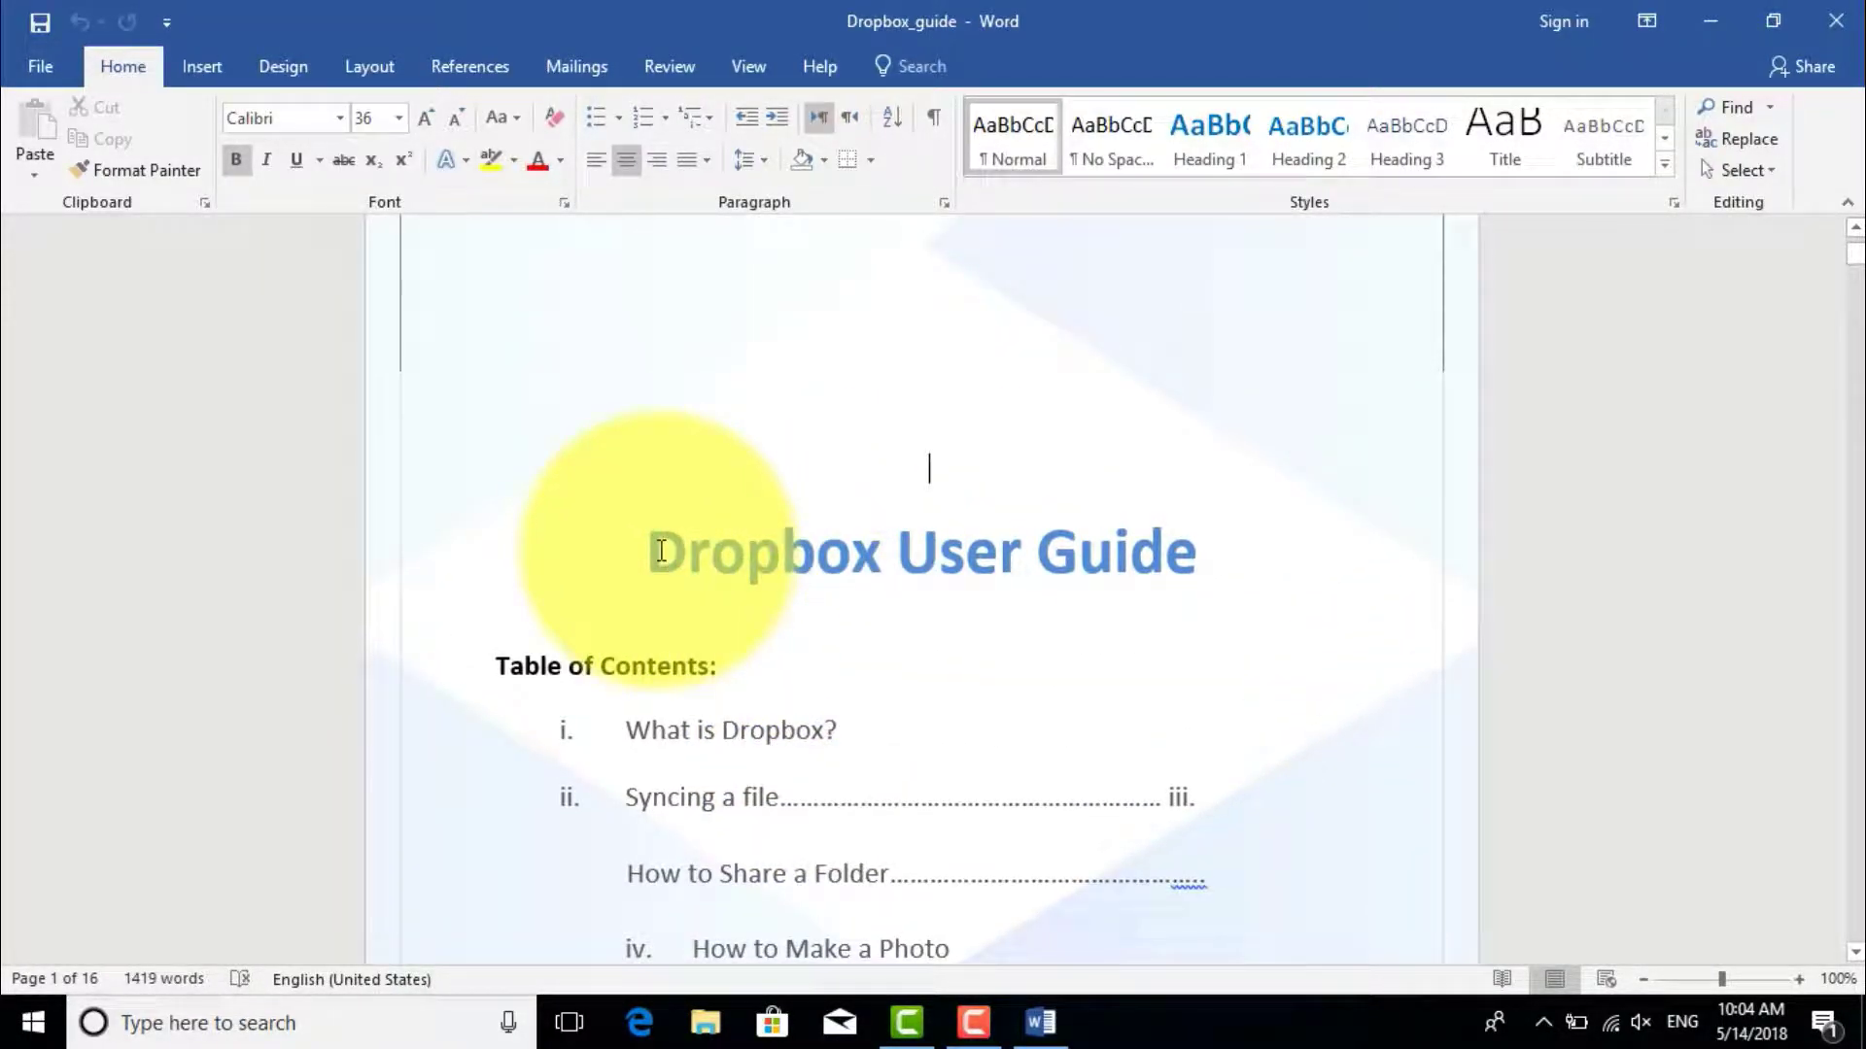
pyautogui.moveTo(661, 552); pyautogui.dragTo(1194, 540)
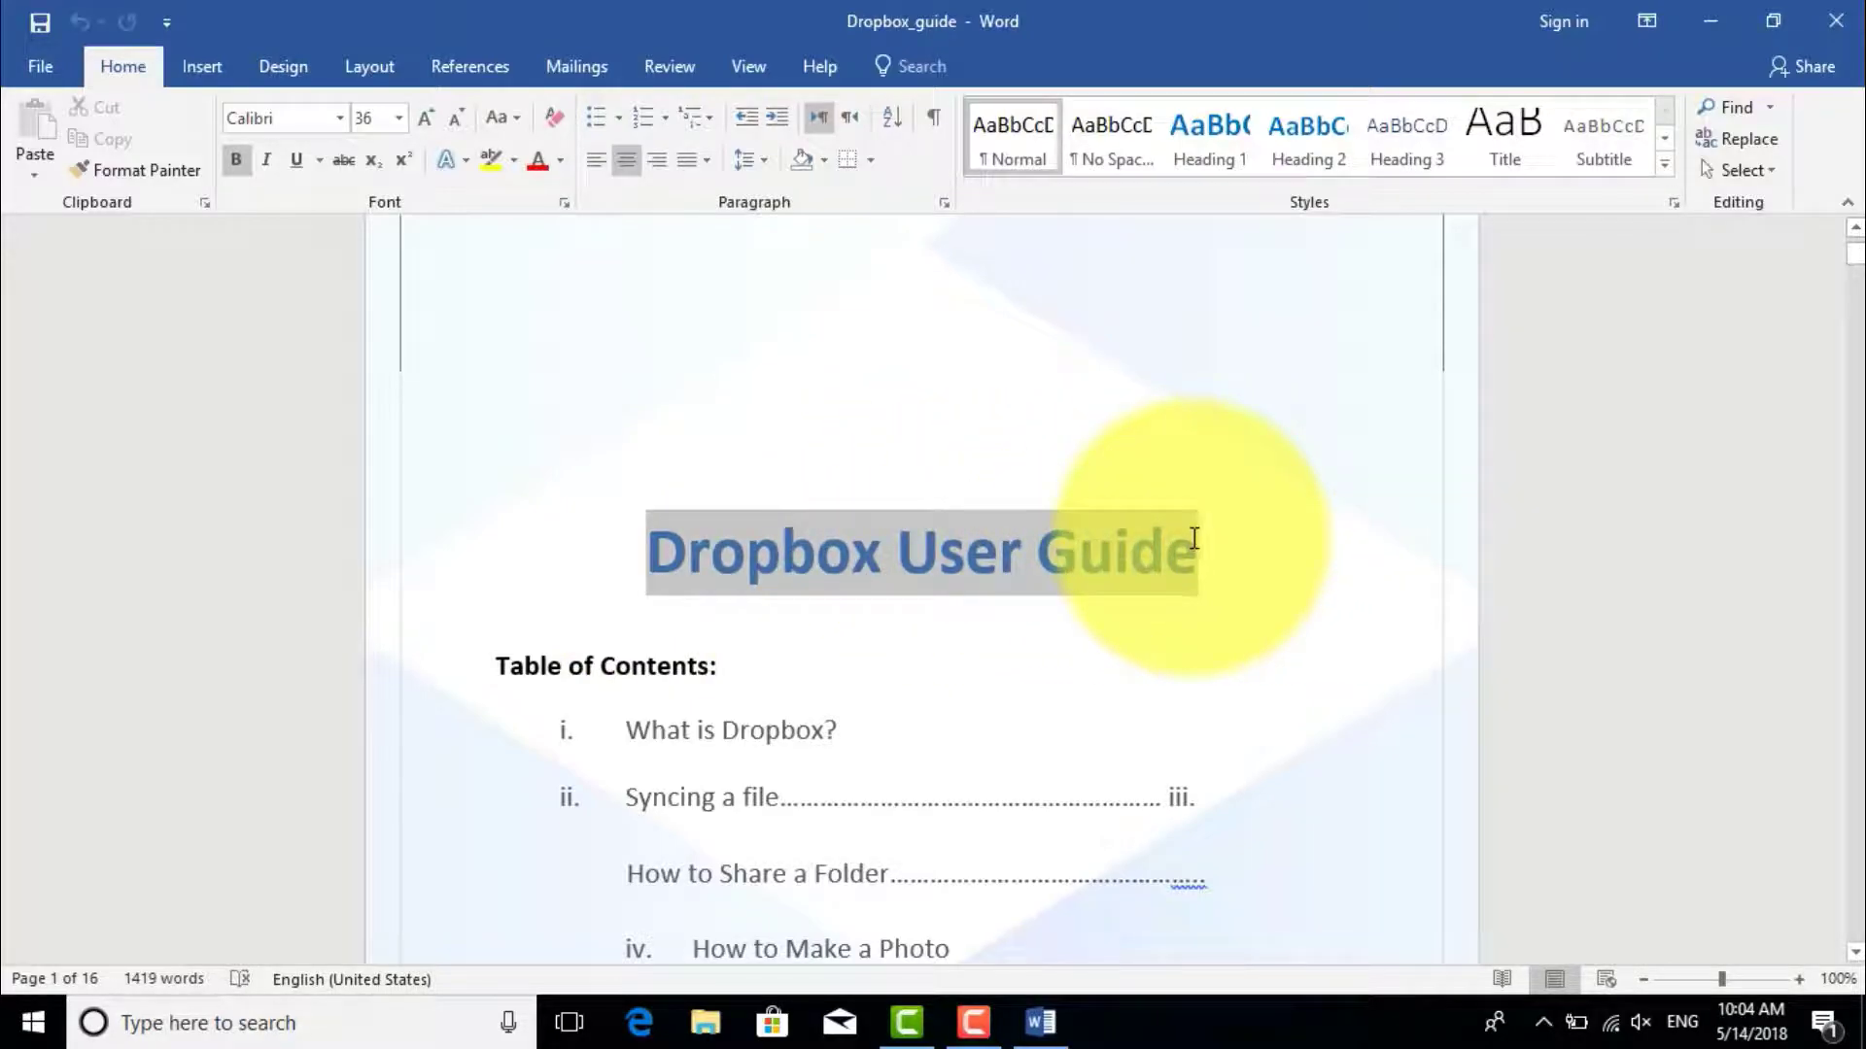
pyautogui.click(517, 116)
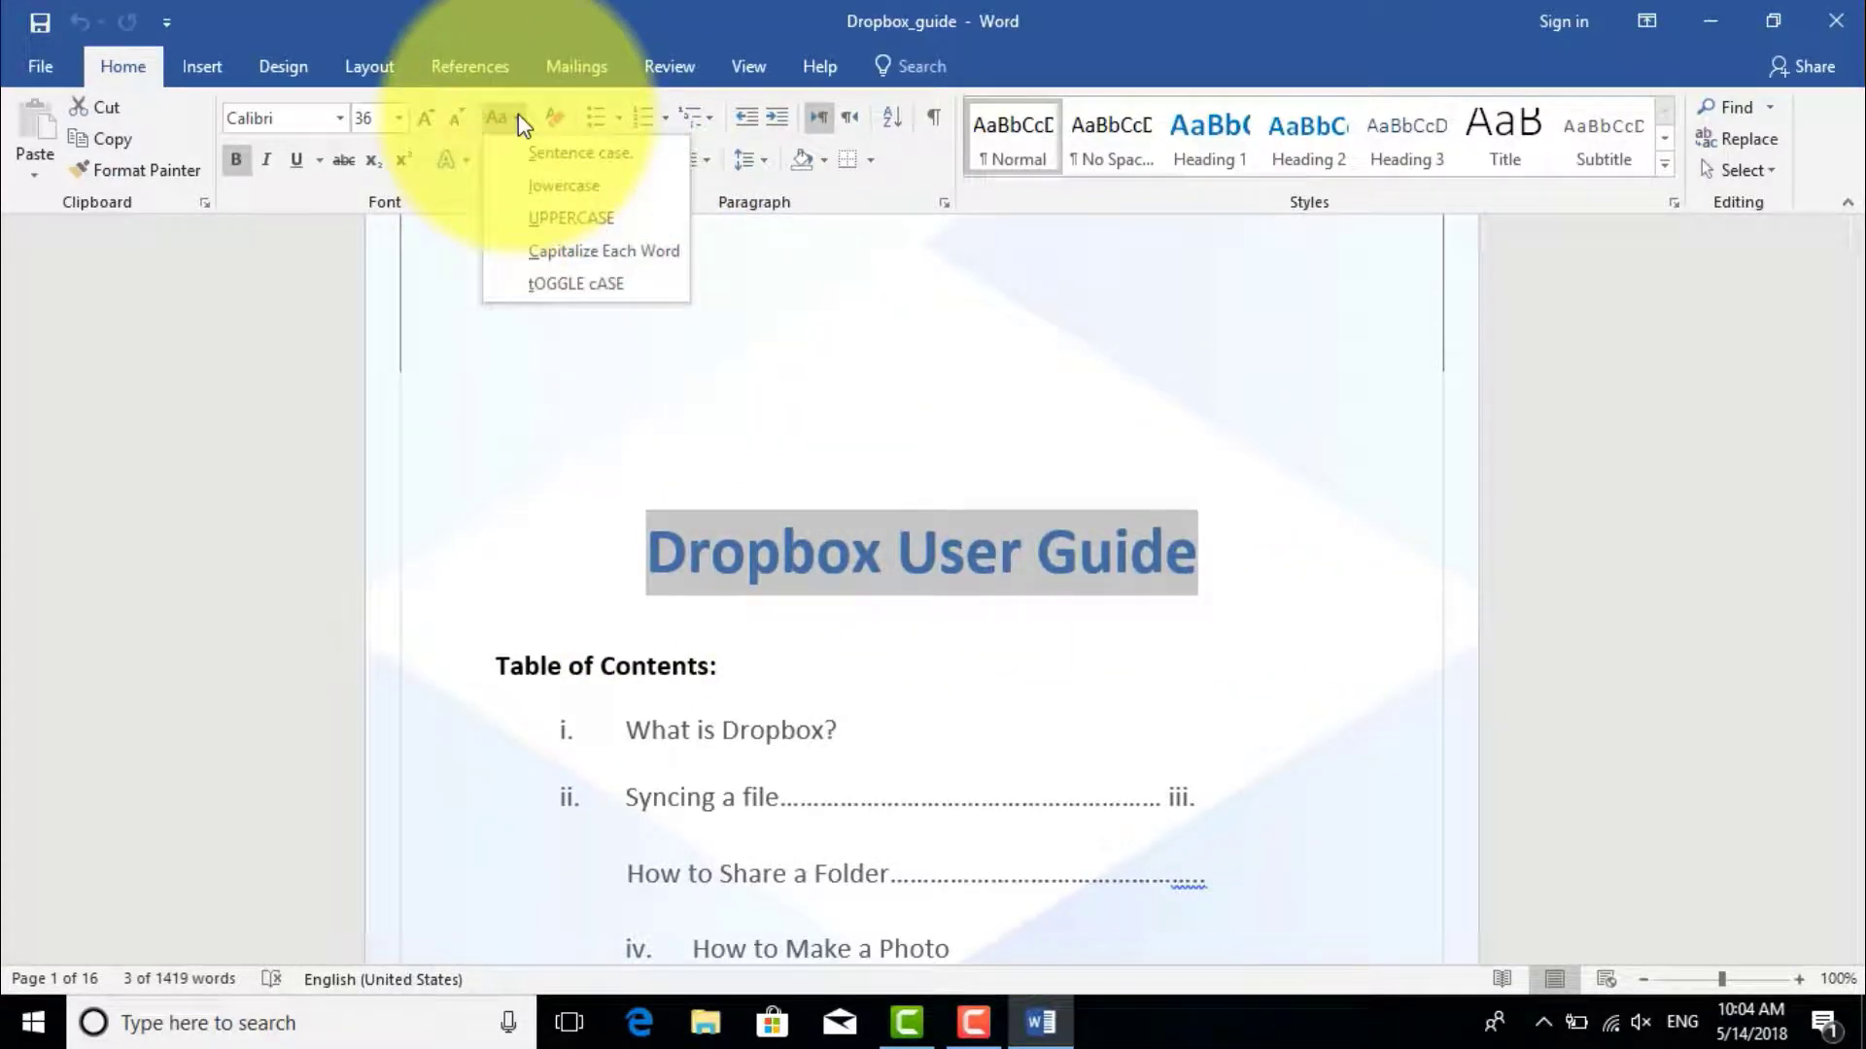
pyautogui.click(588, 218)
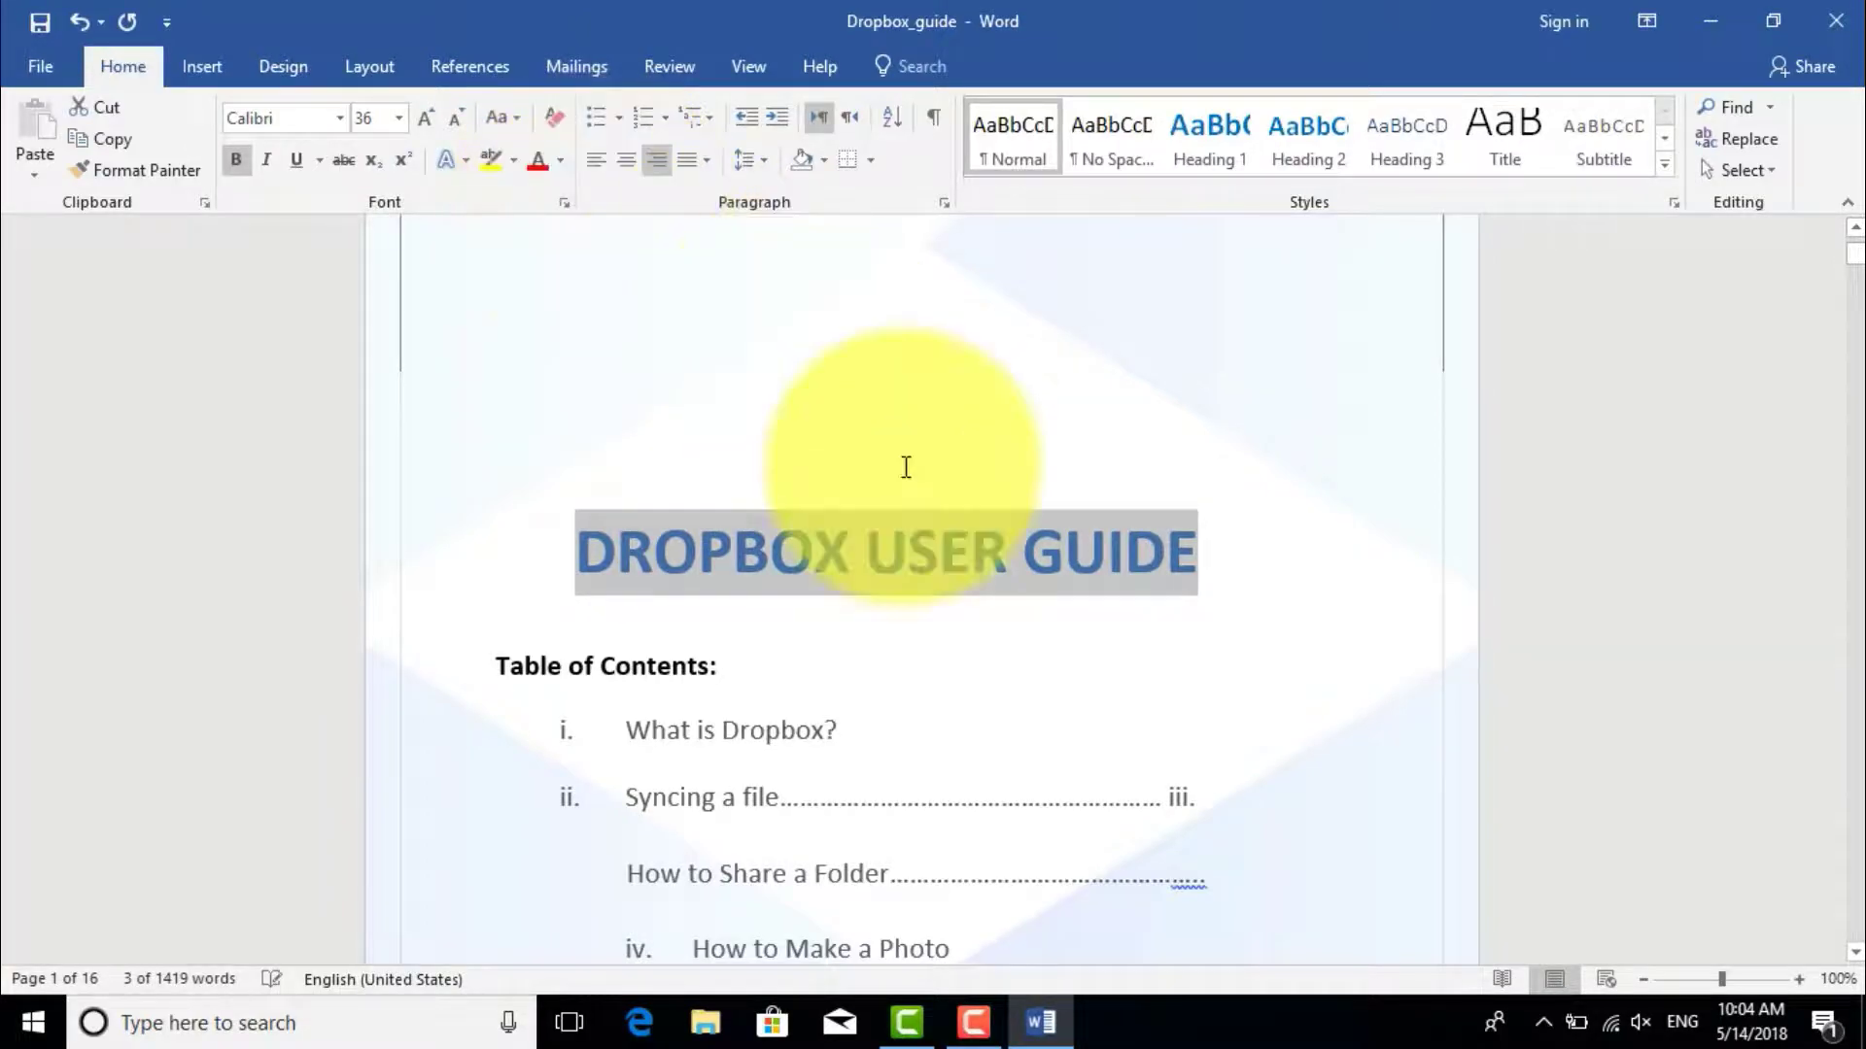
# Set the font colour of the 'What is Dropbox?' contents entry to red.
pyautogui.scroll(-2, 920, 638)
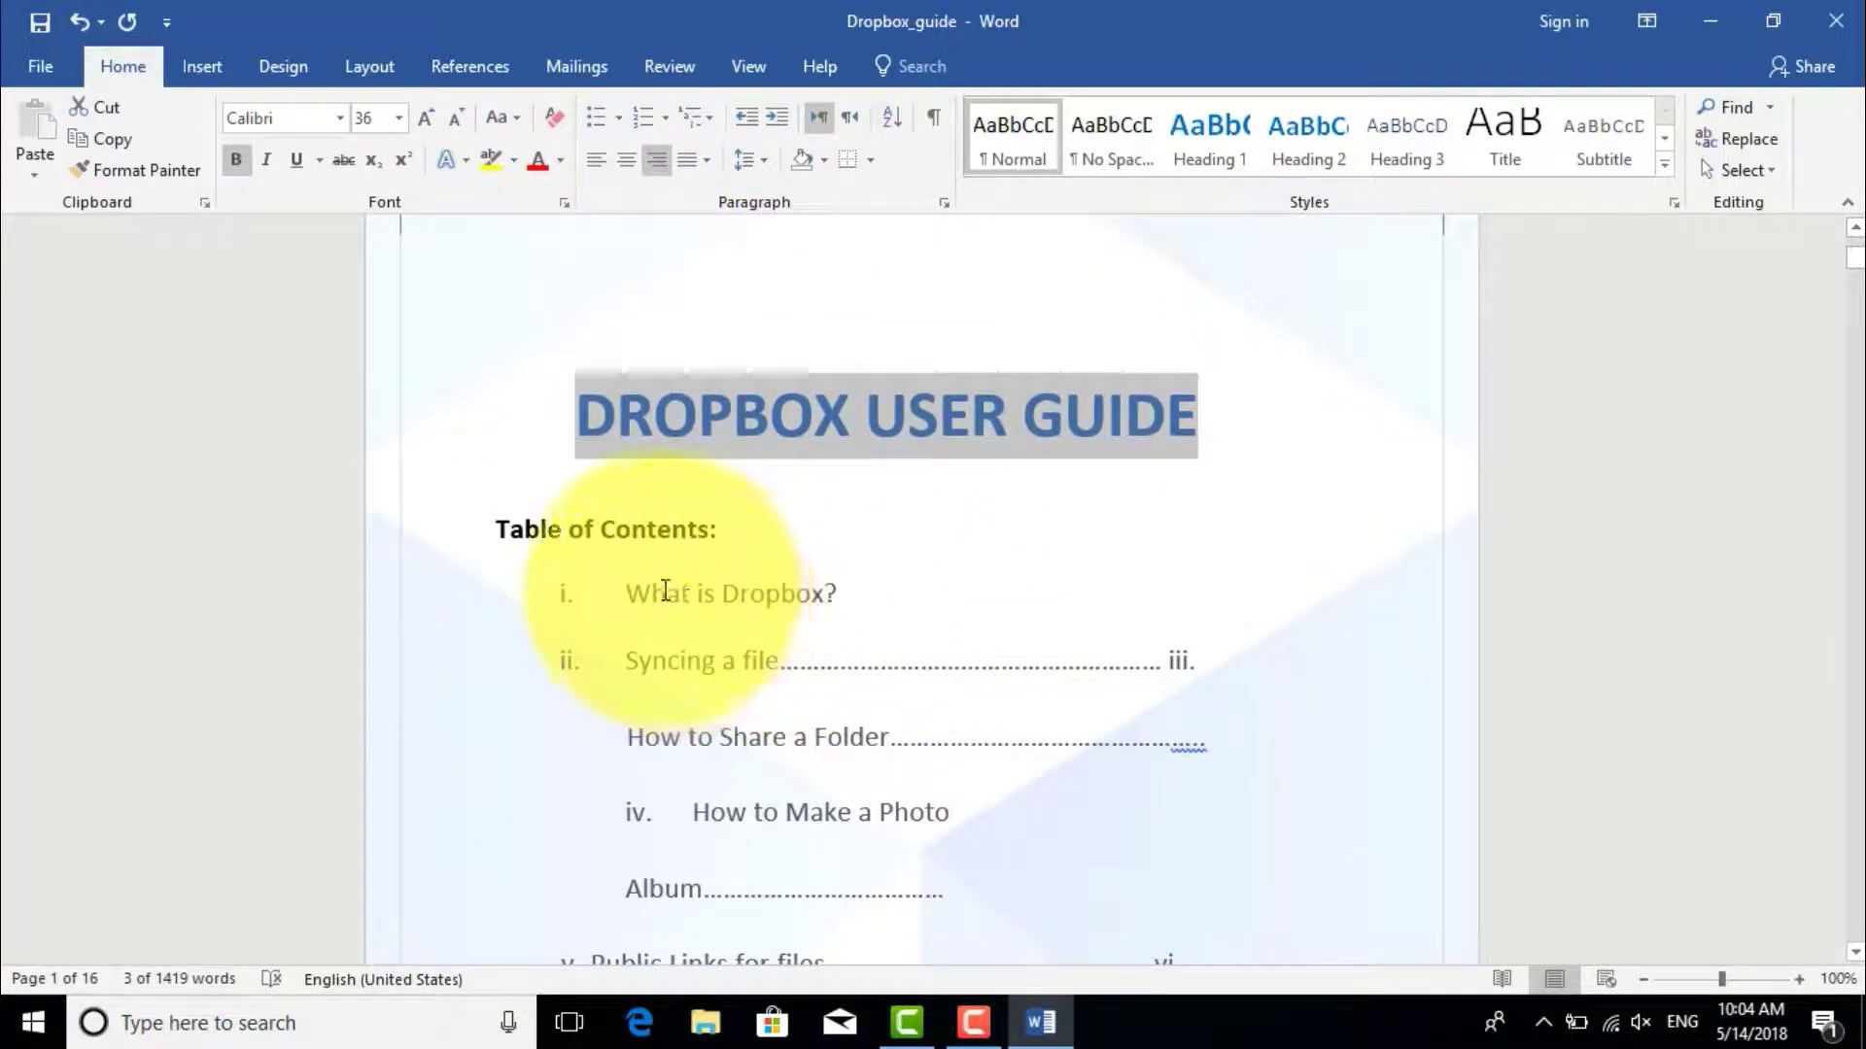
pyautogui.moveTo(625, 593); pyautogui.dragTo(857, 595)
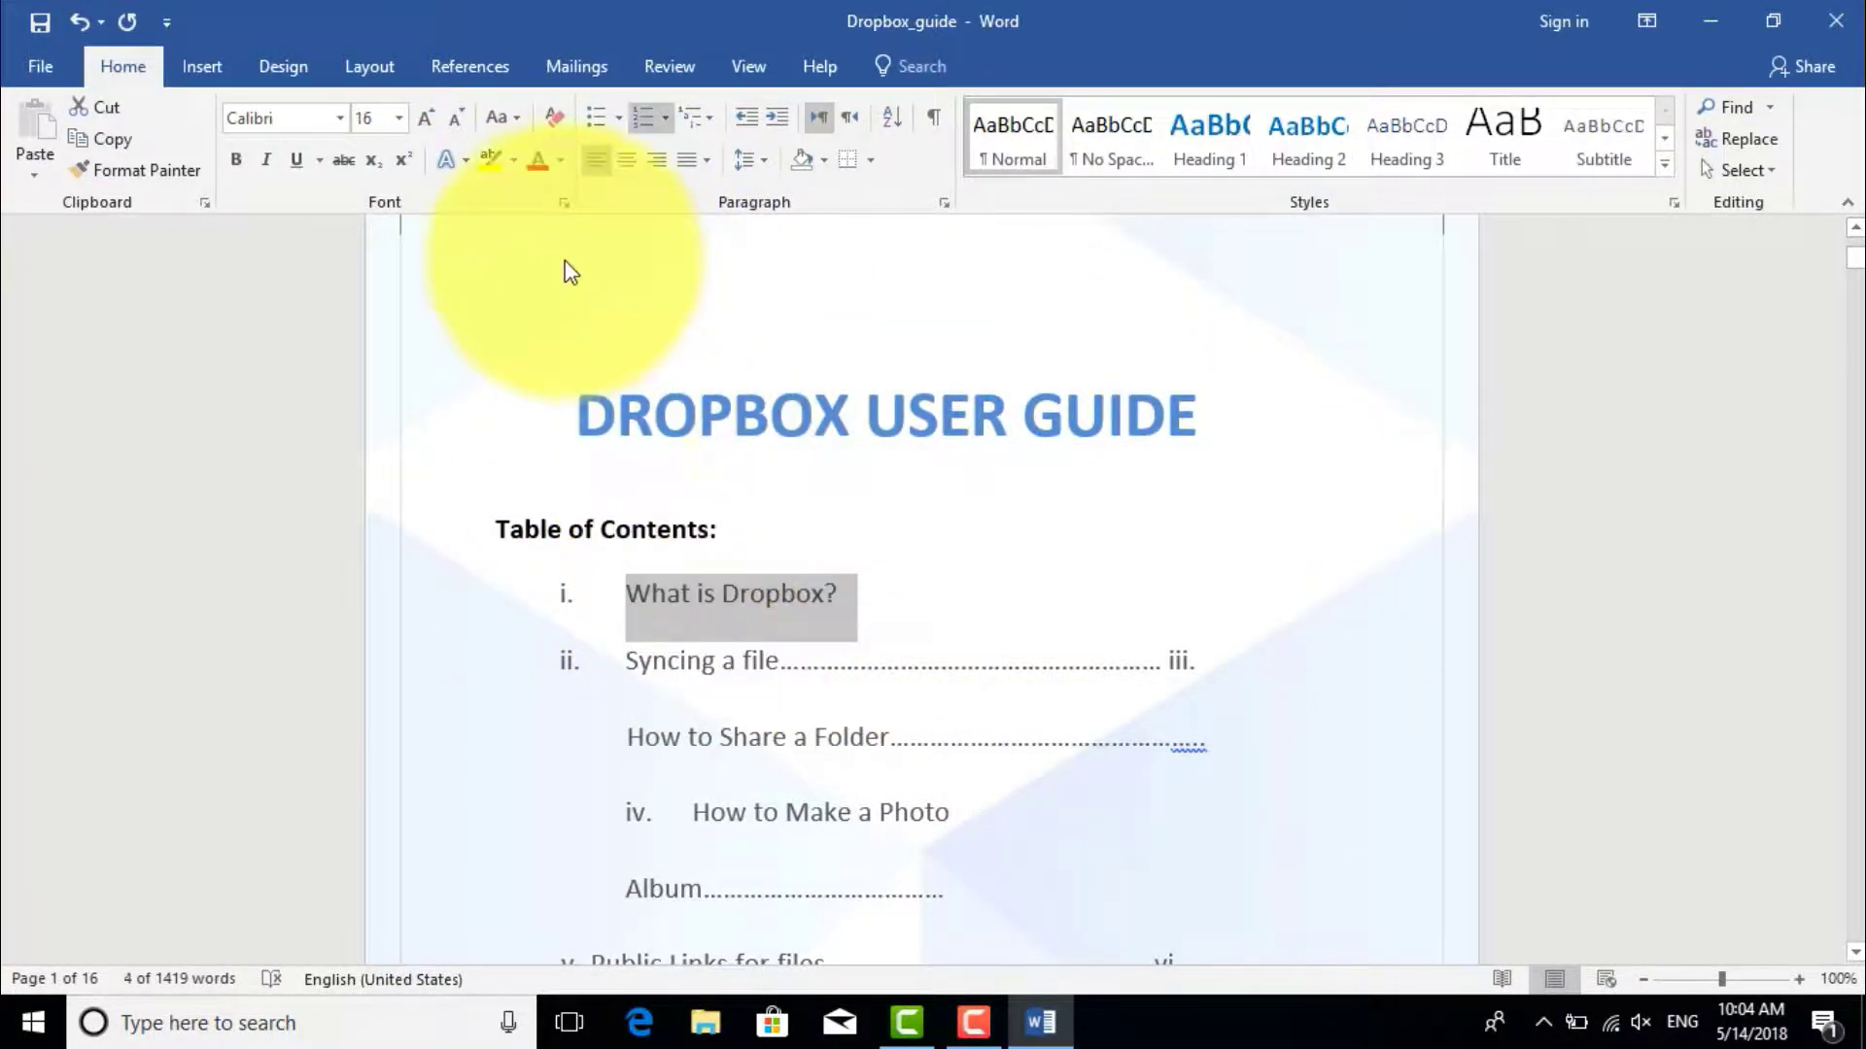
pyautogui.click(540, 161)
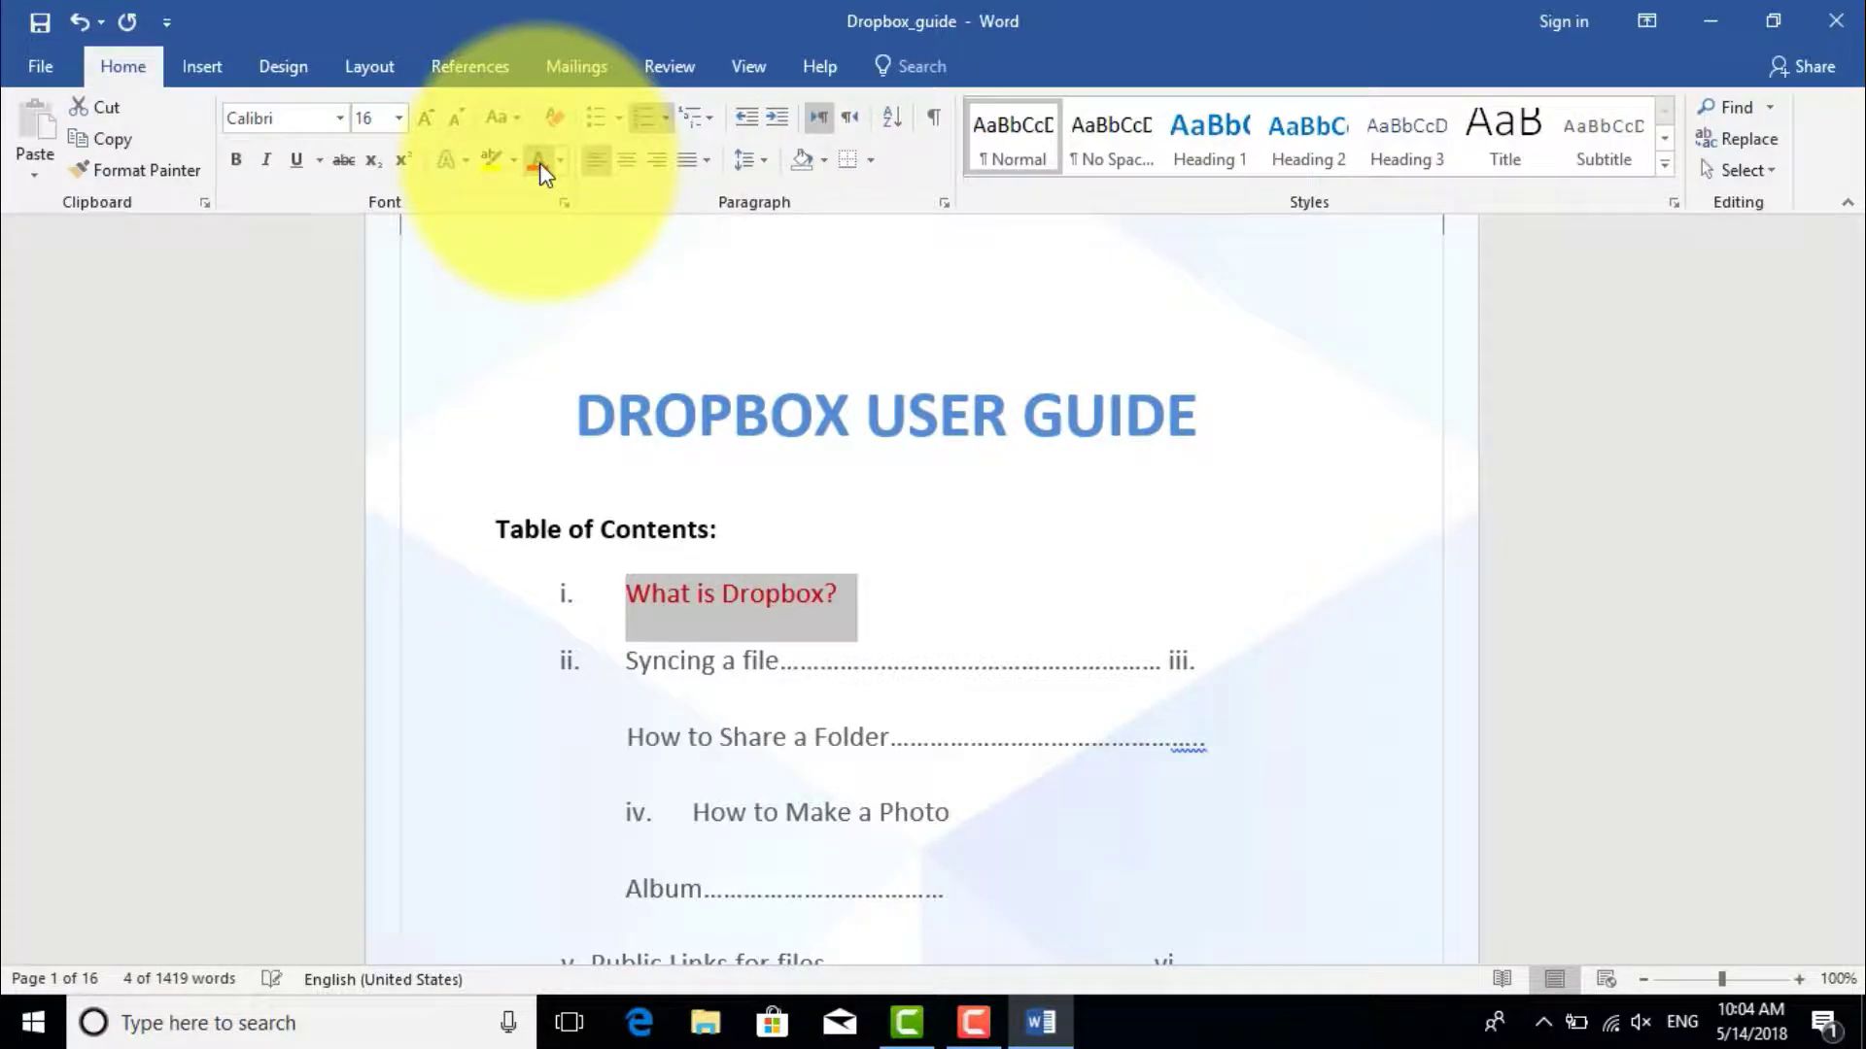
pyautogui.click(842, 649)
pyautogui.scroll(-2, 848, 643)
pyautogui.scroll(-10, 849, 644)
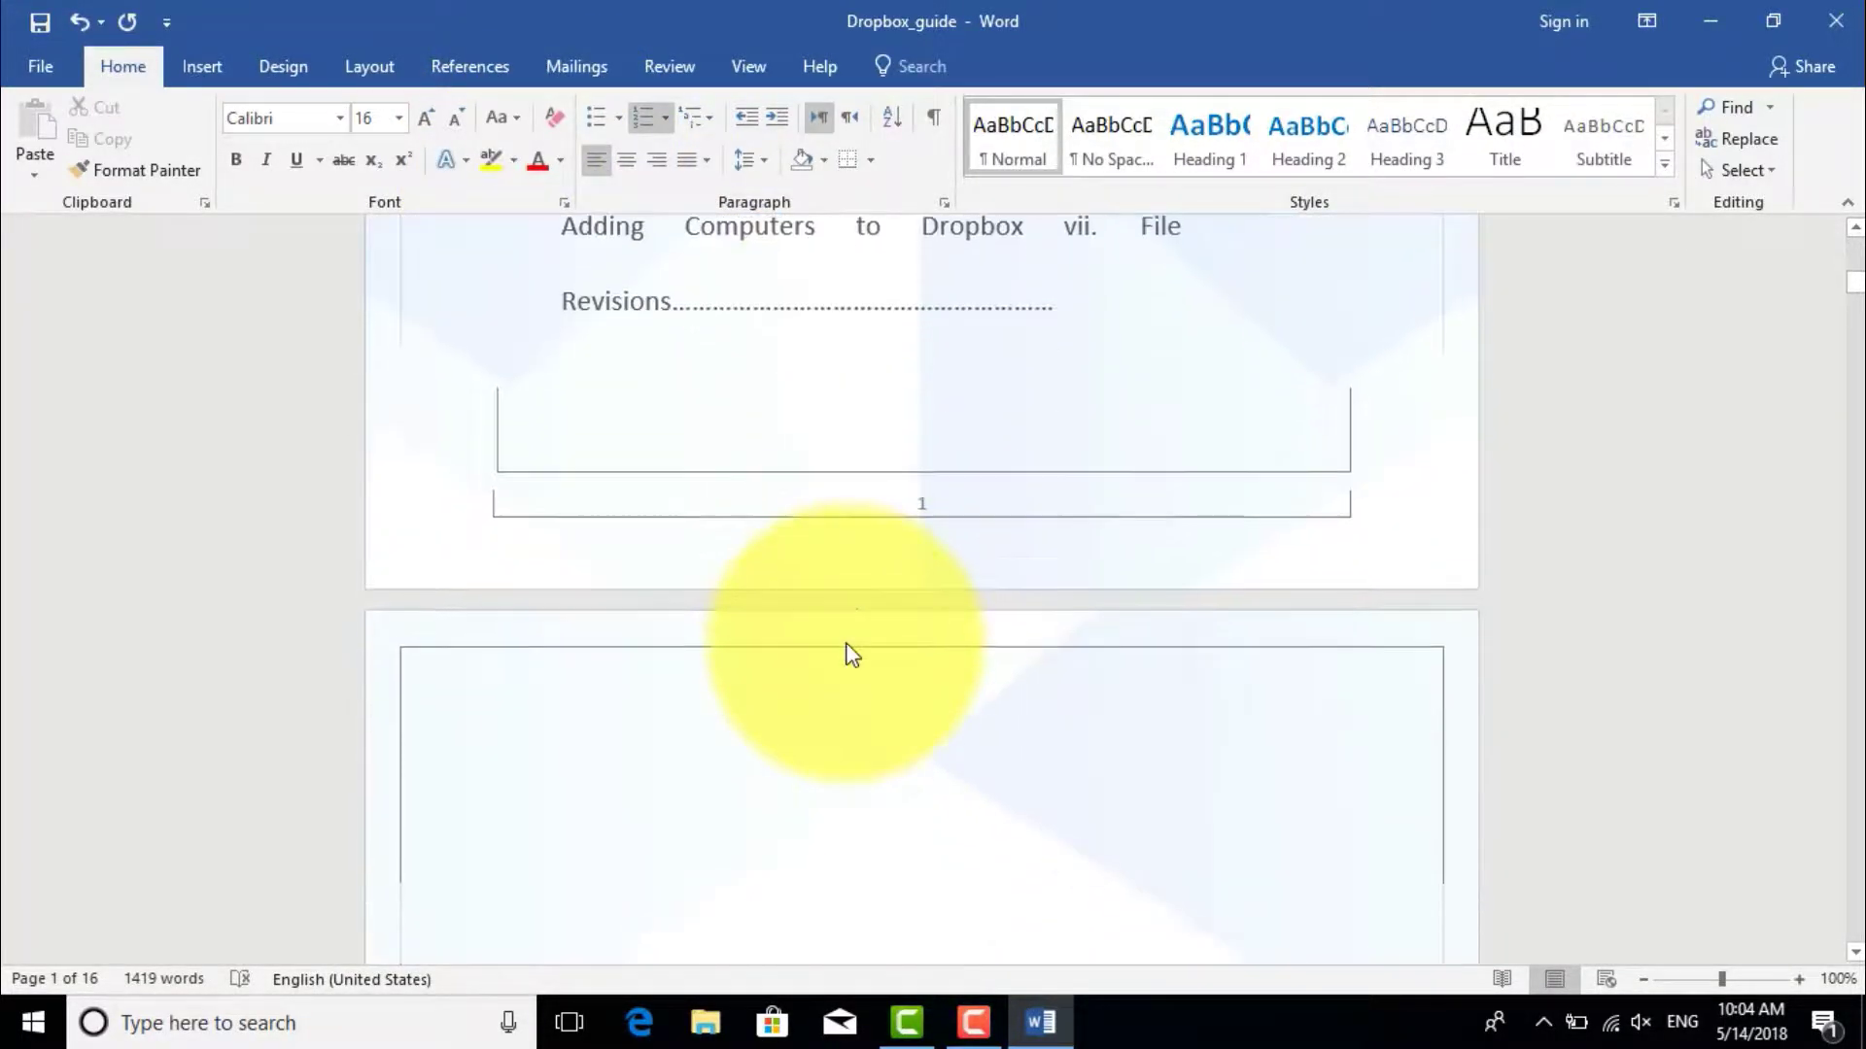
# Delete the 'Dropbox is a folder on your computer' paragraph, reducing the document to 1322 words.
pyautogui.scroll(-4, 848, 643)
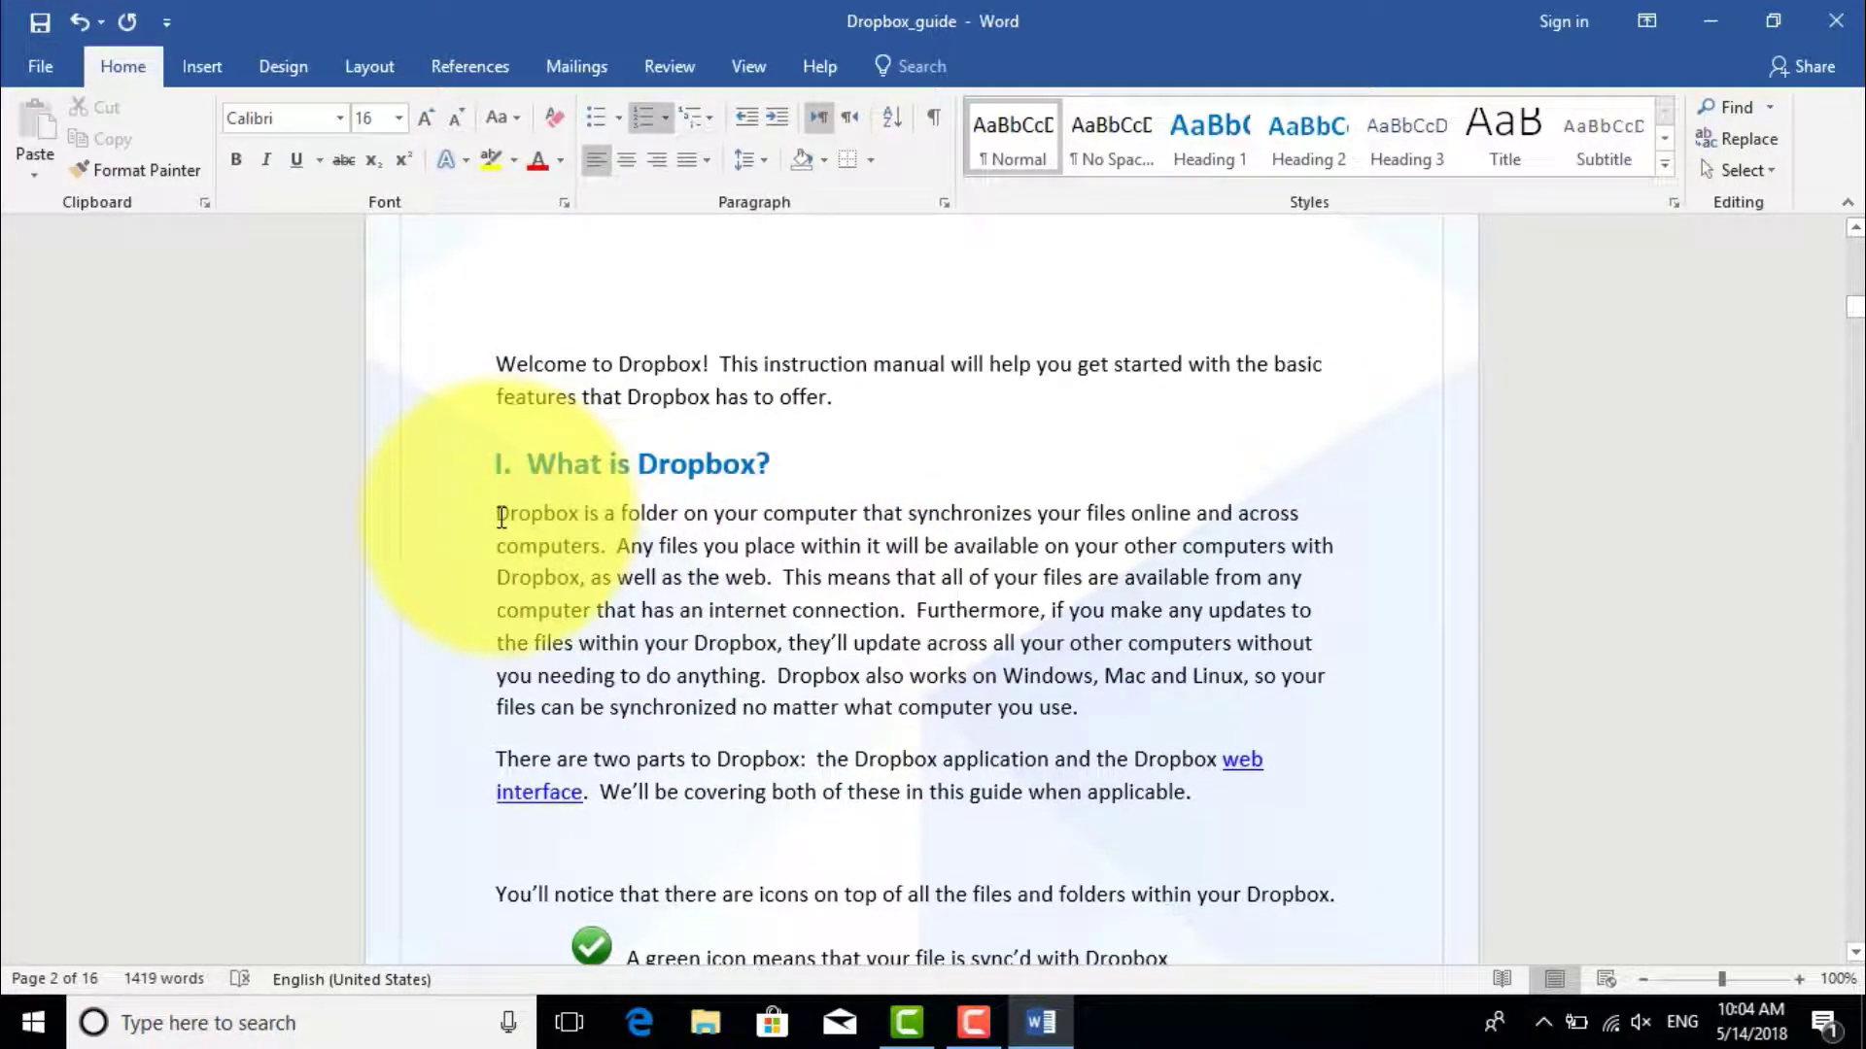
pyautogui.moveTo(501, 517); pyautogui.dragTo(1191, 698)
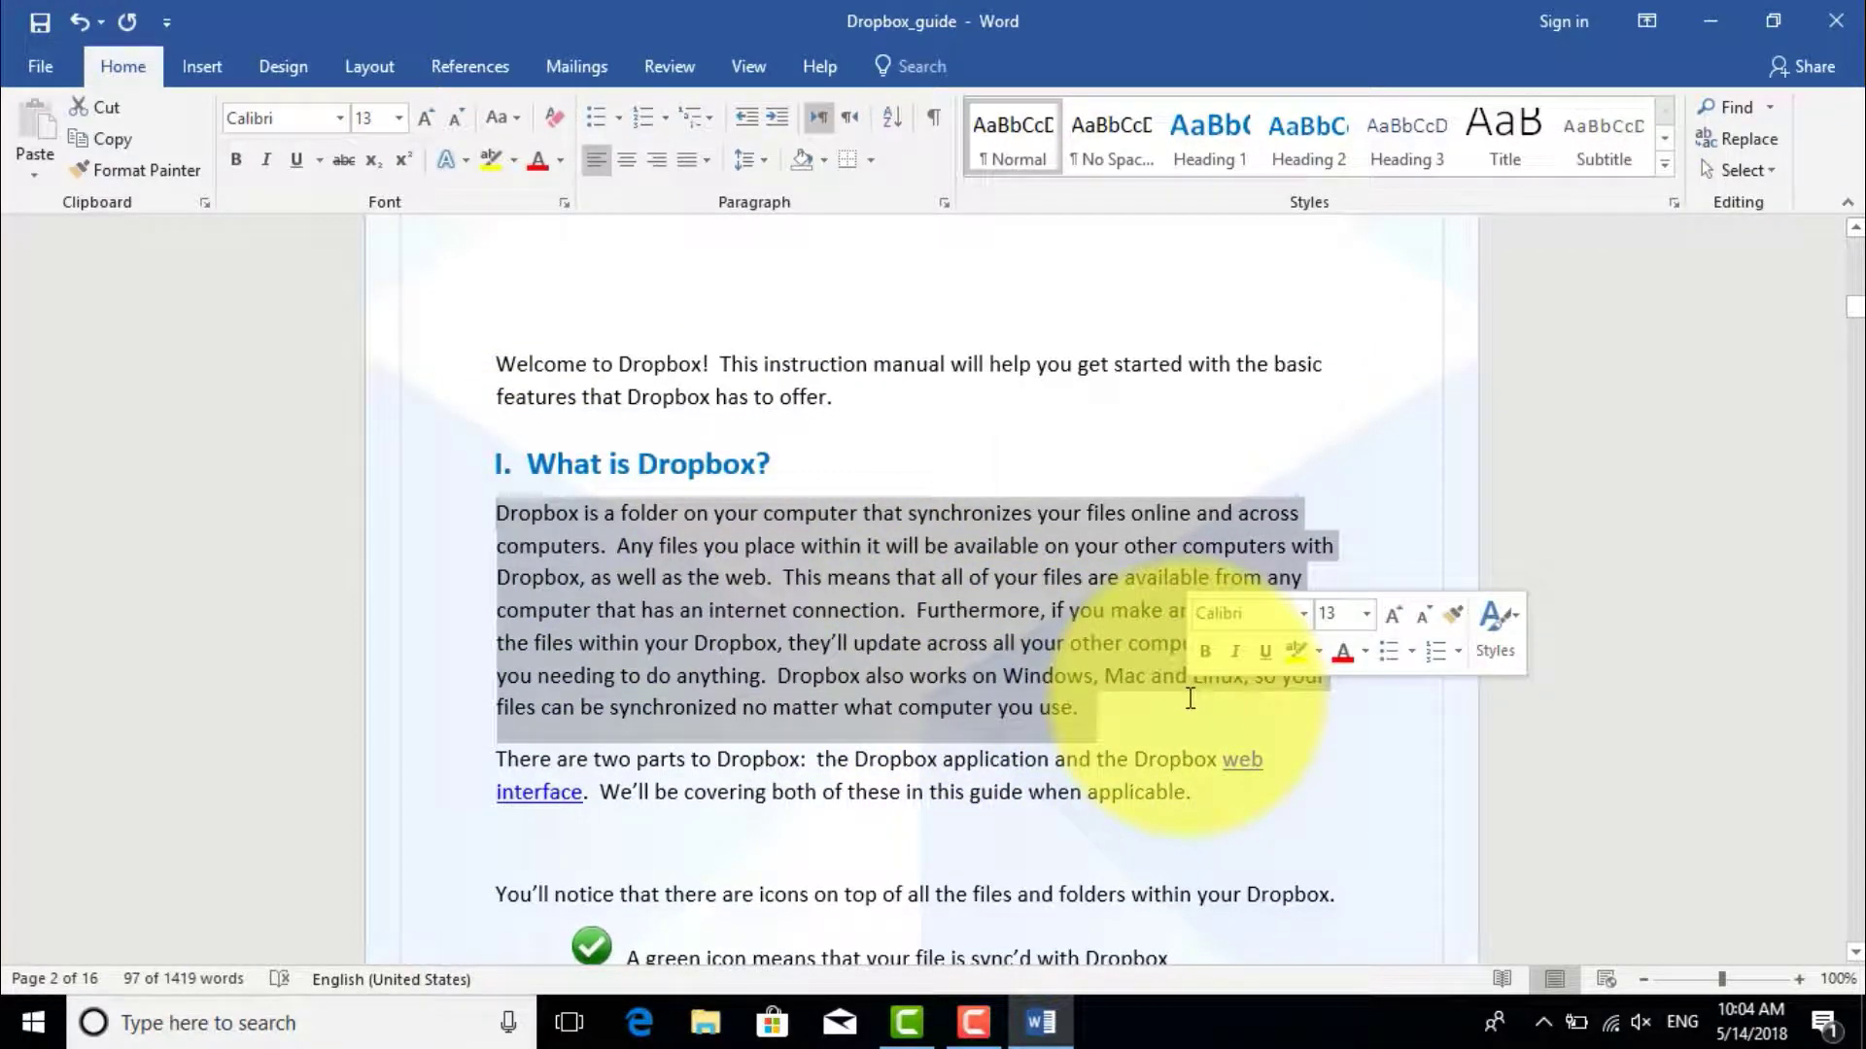
pyautogui.press('Delete')
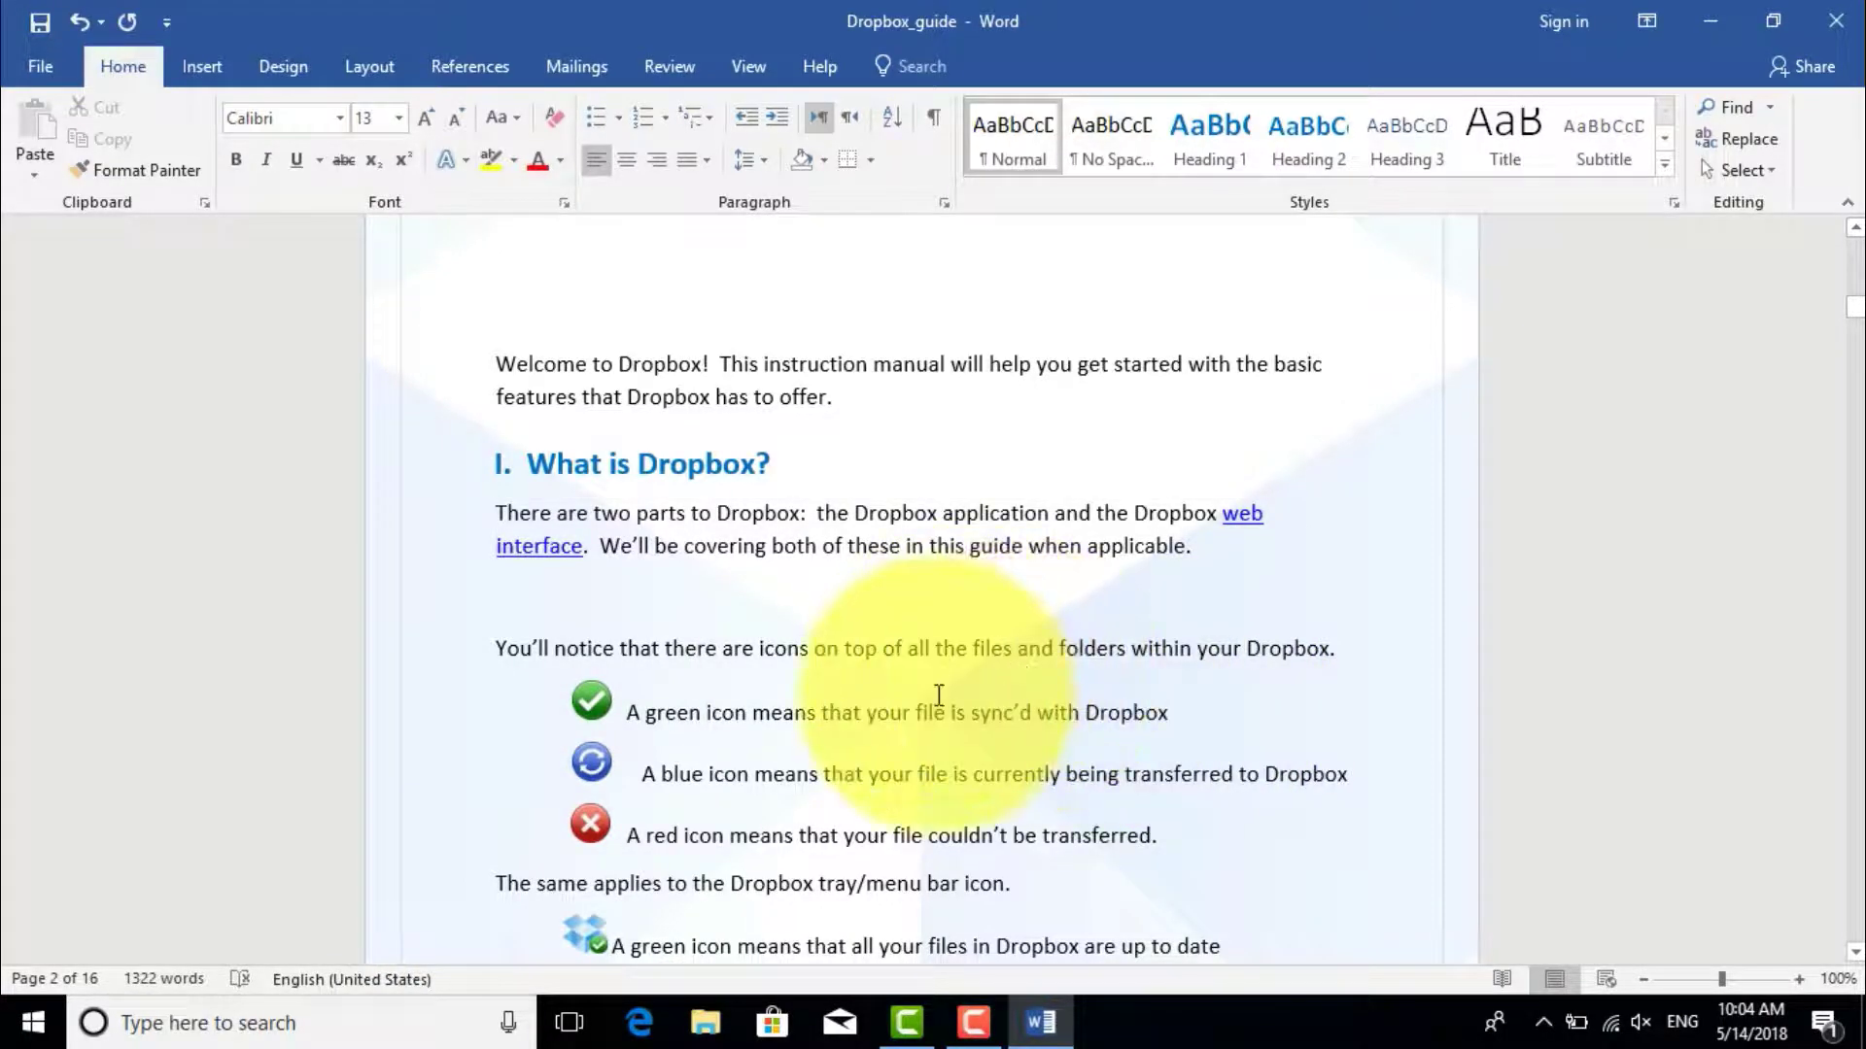
pyautogui.scroll(-4, 926, 772)
pyautogui.scroll(-10, 926, 780)
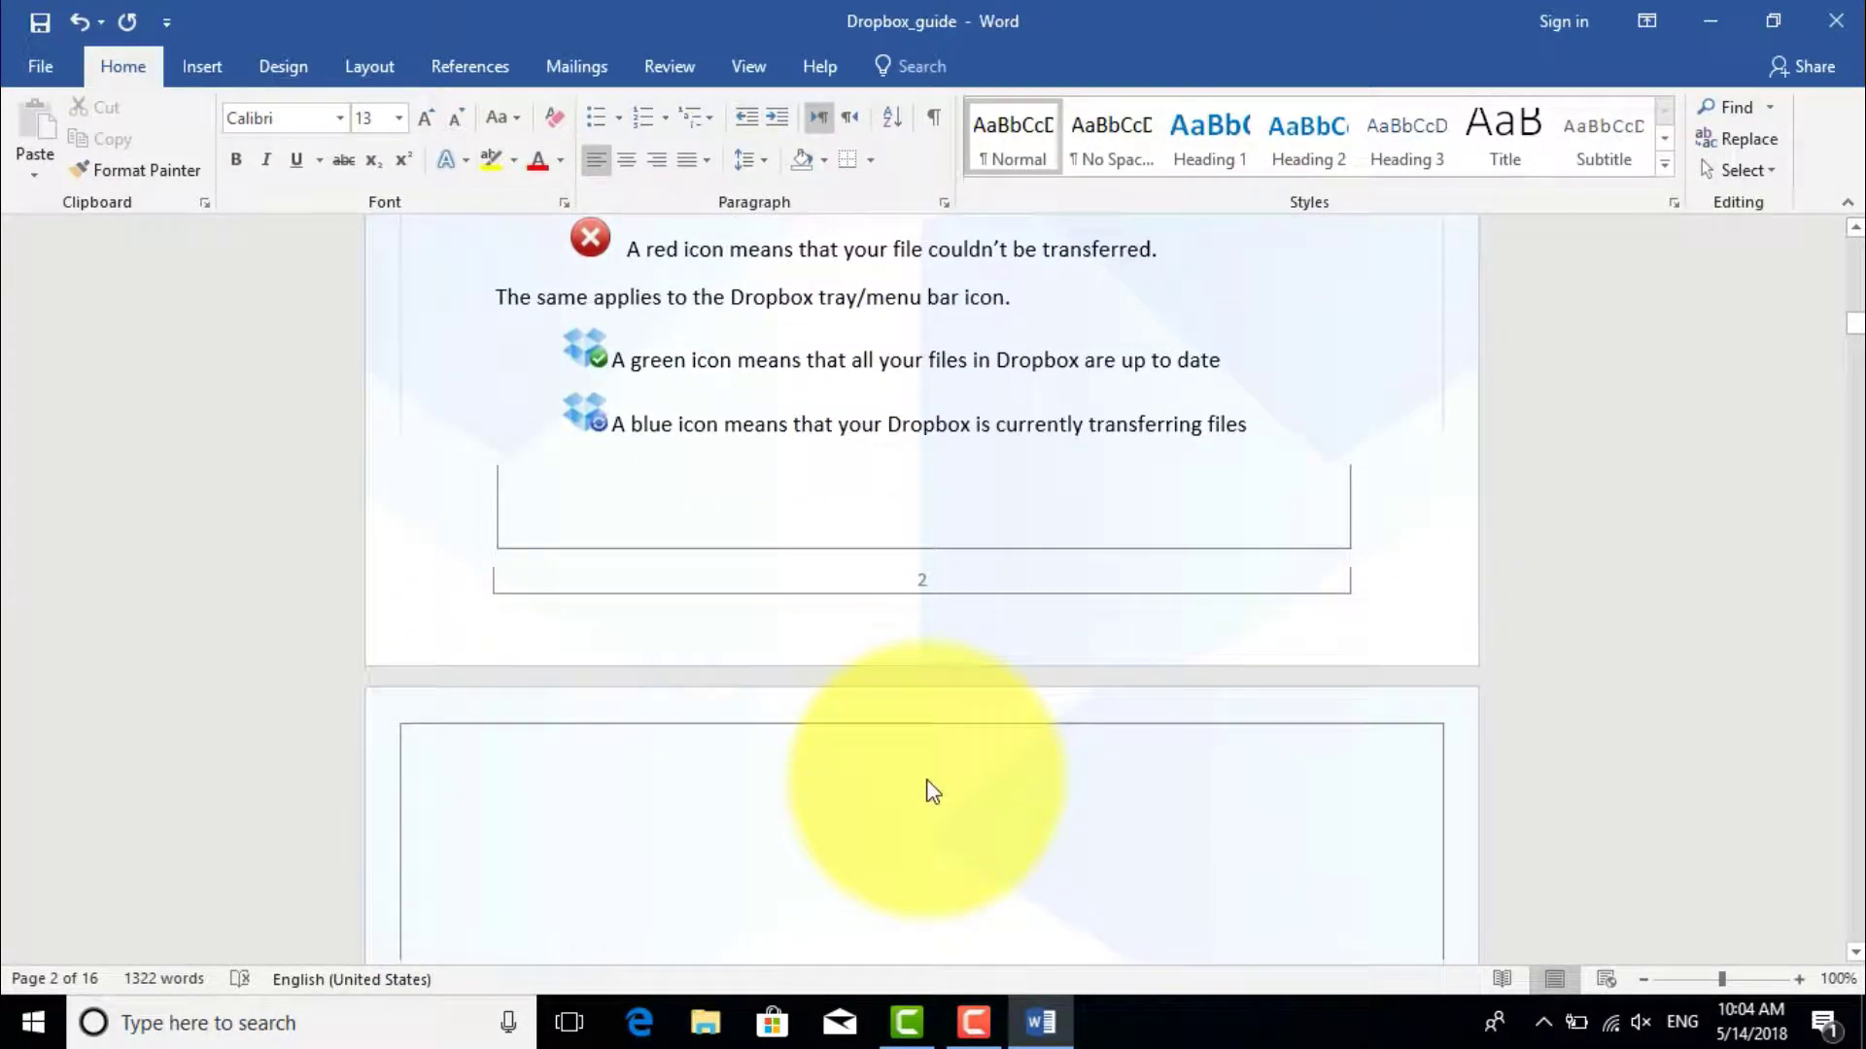
pyautogui.scroll(-12, 931, 792)
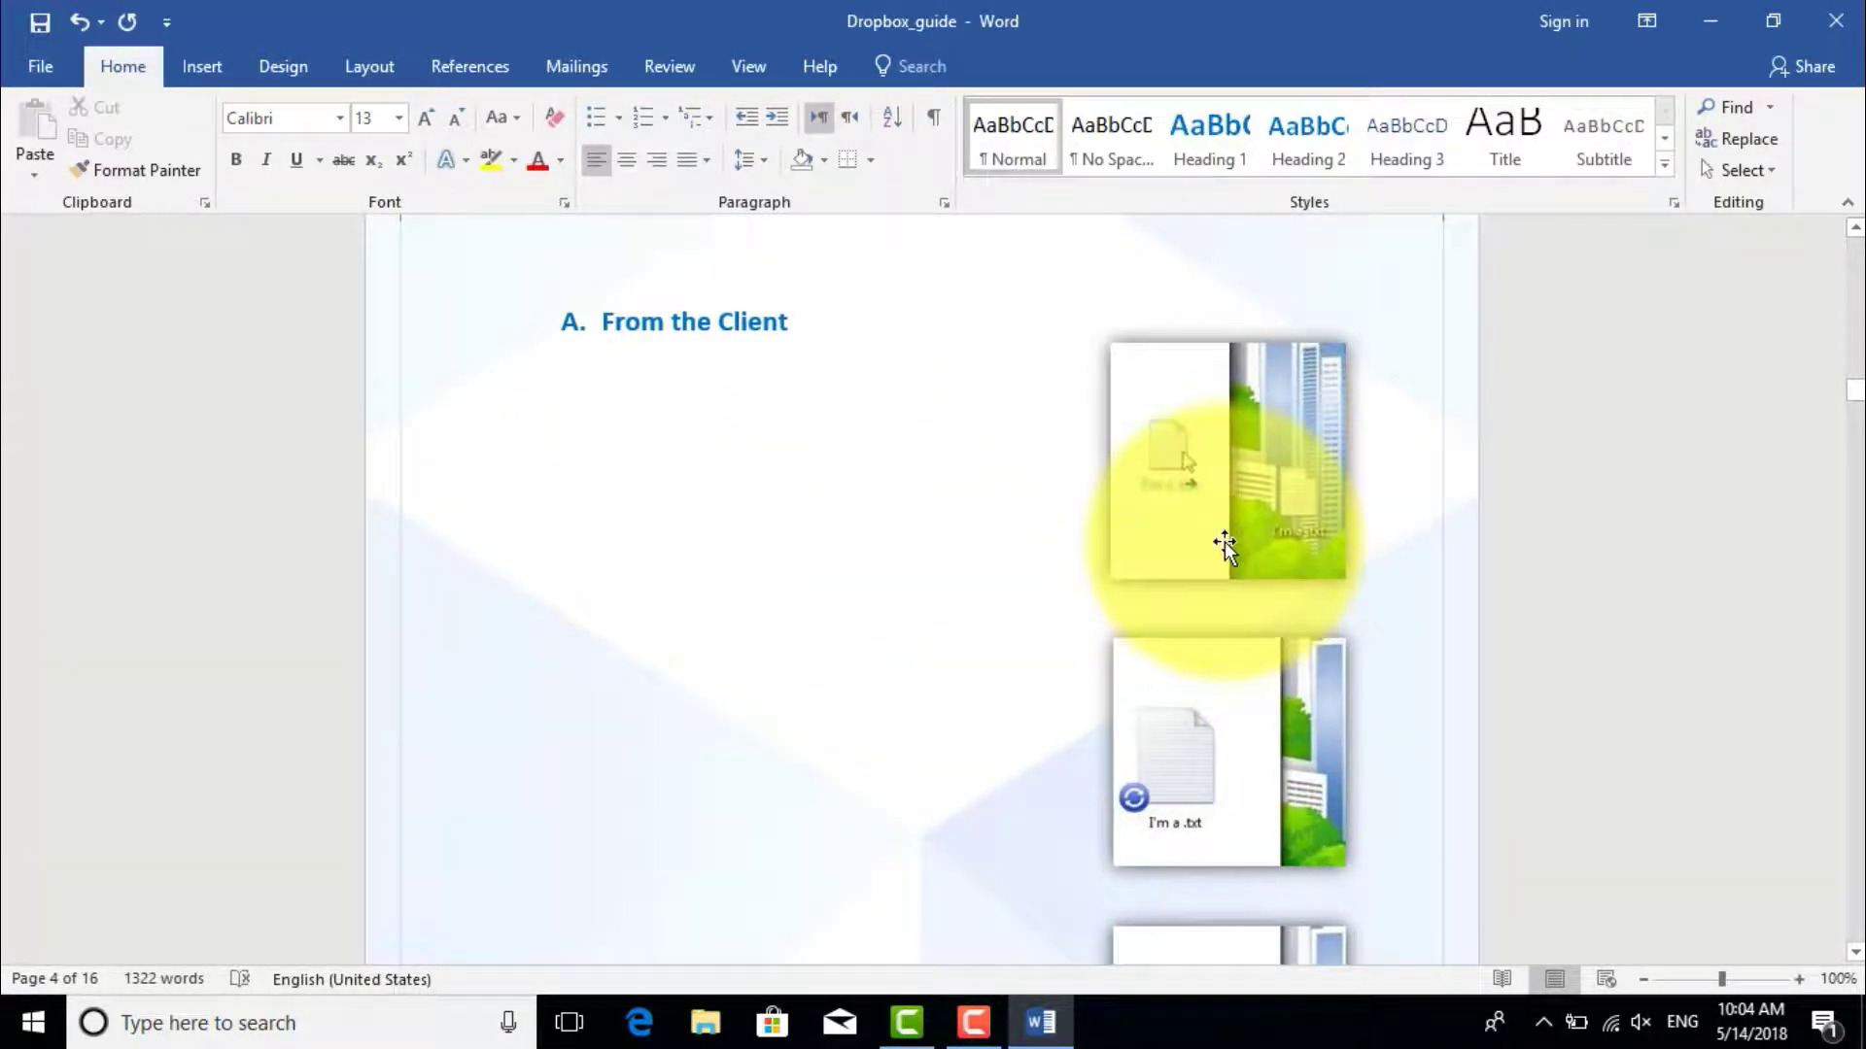
# Move the screenshot group beside Step 2 and narrow it so the Step 2 text wraps wider.
pyautogui.click(1224, 541)
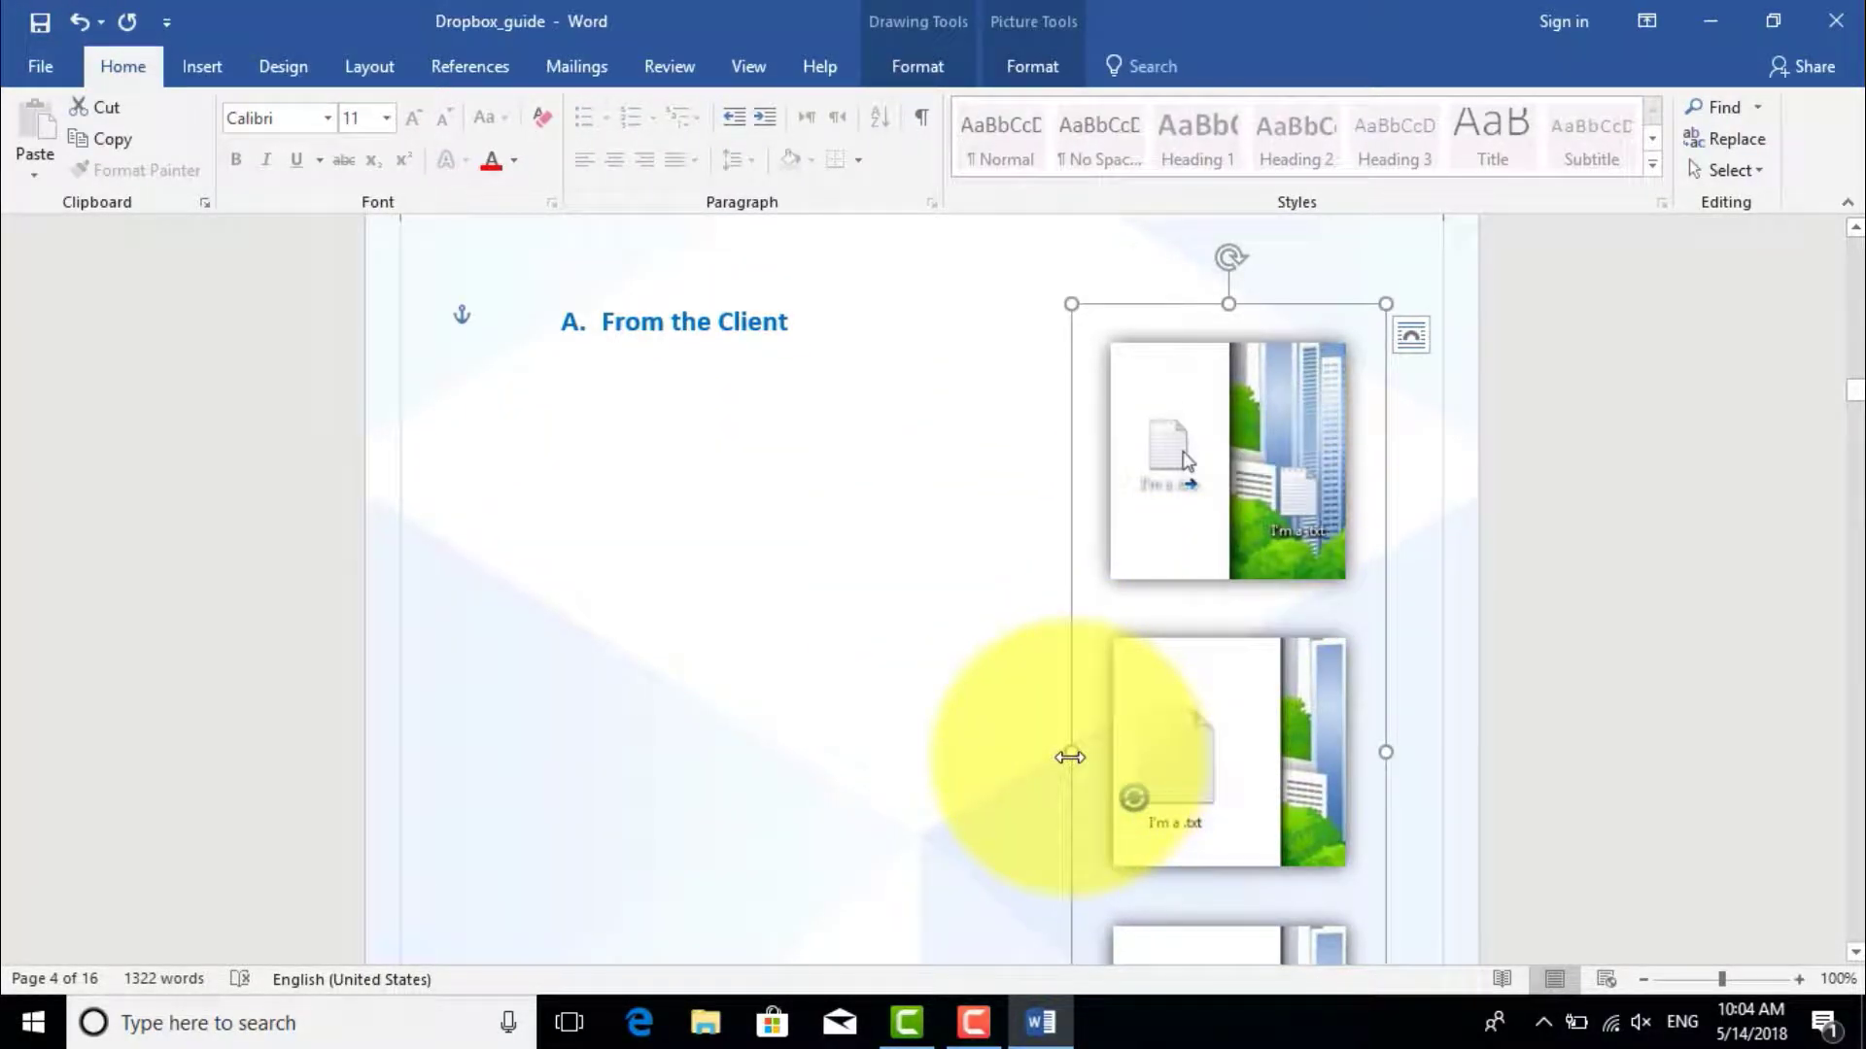
pyautogui.moveTo(1070, 757); pyautogui.dragTo(820, 774)
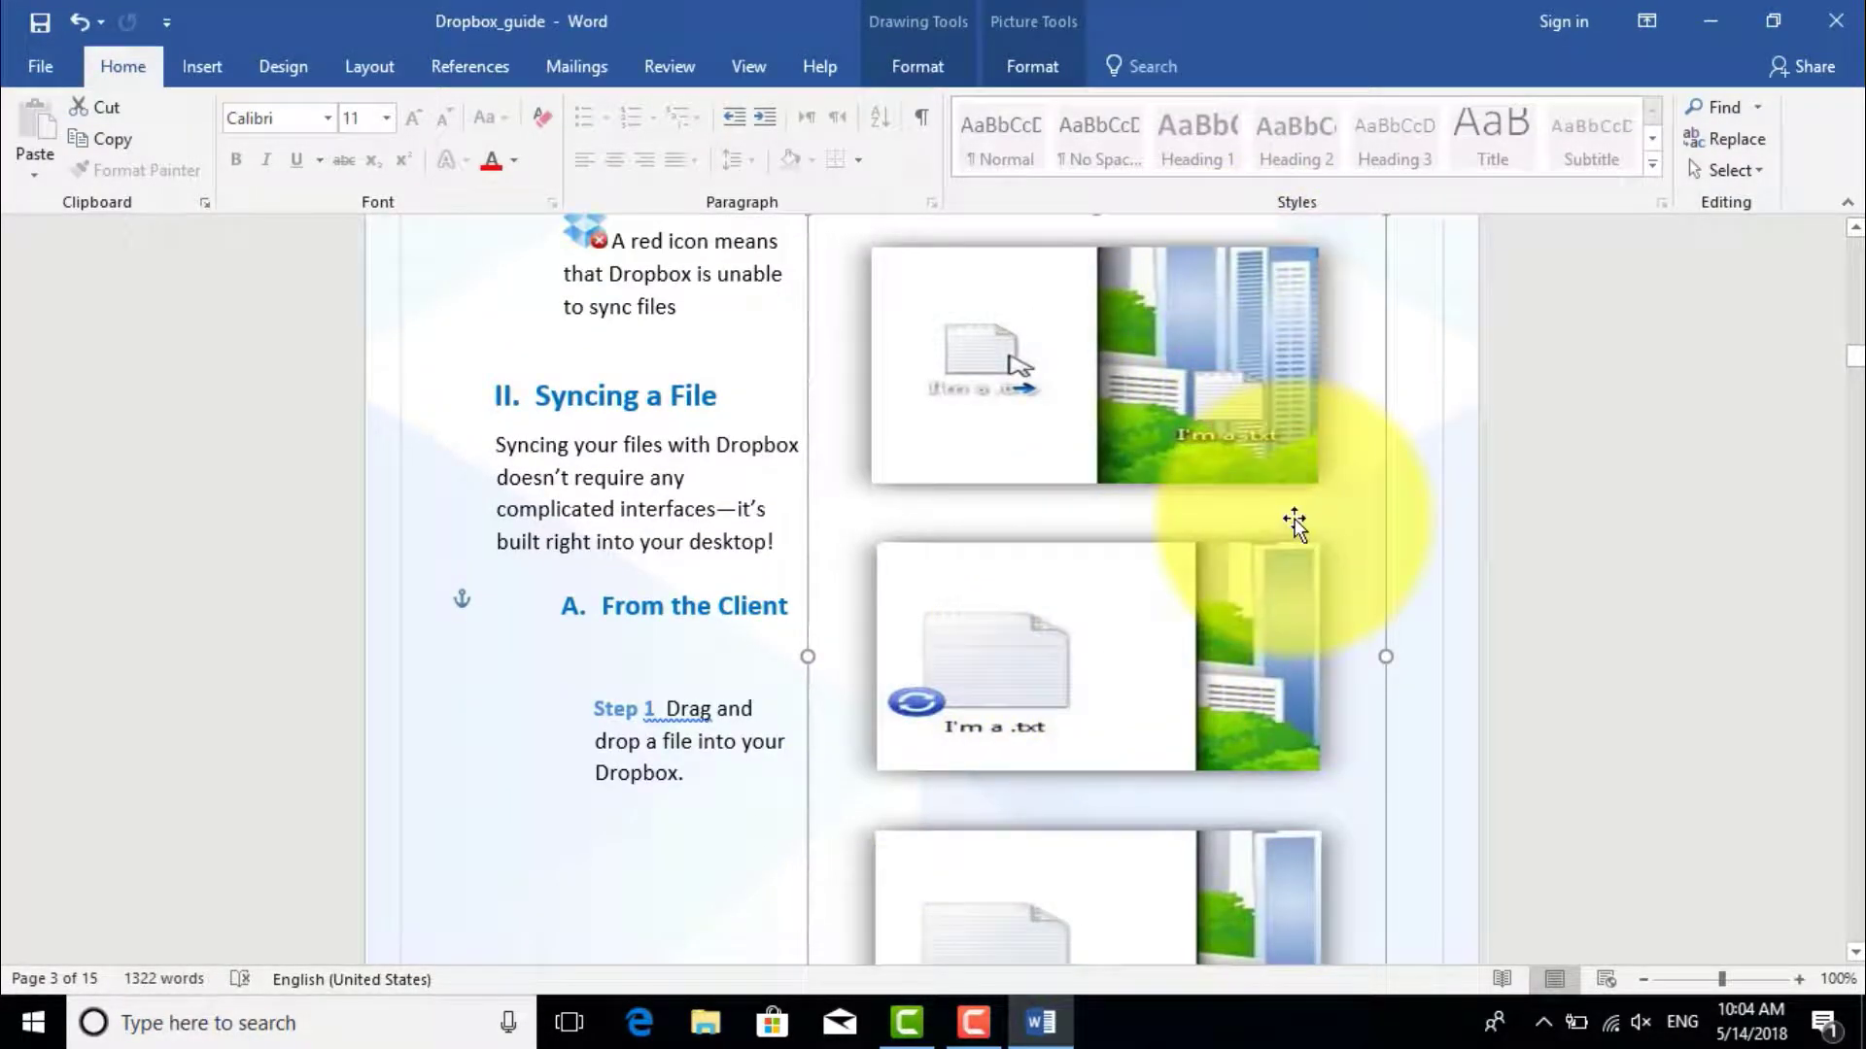
pyautogui.scroll(3, 1295, 525)
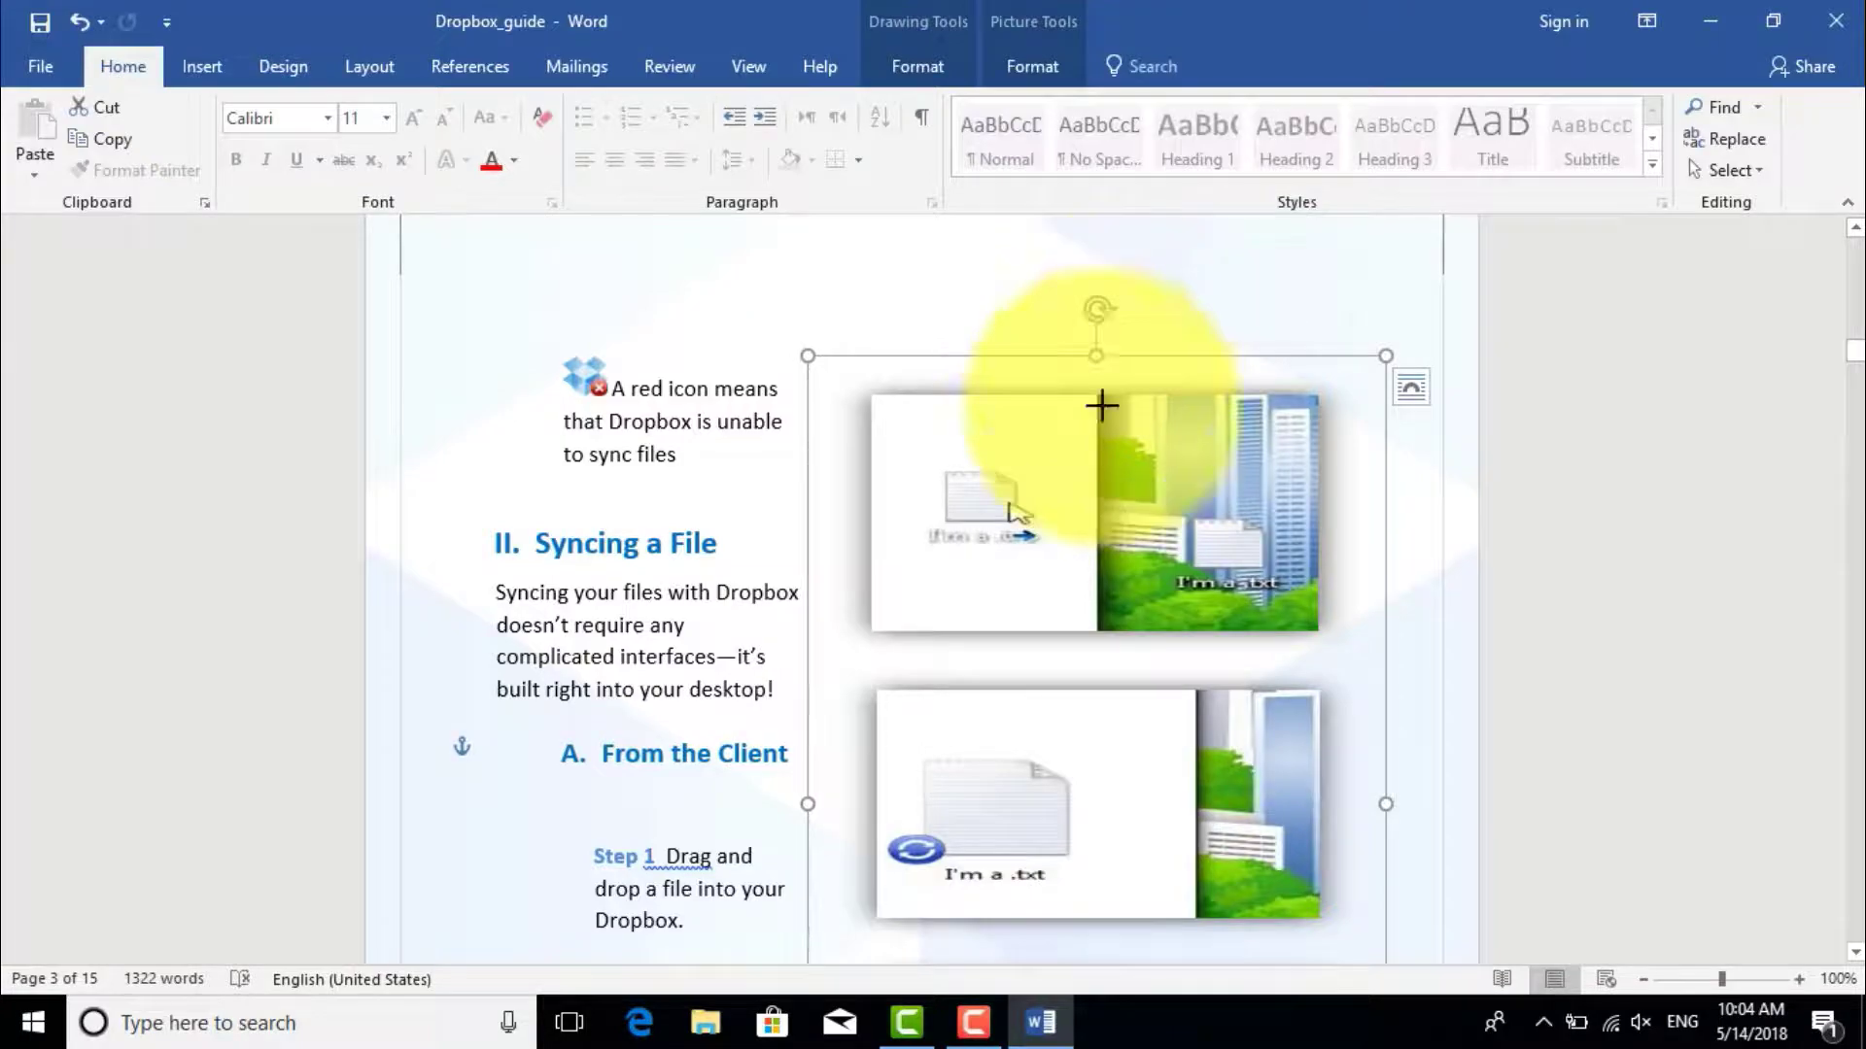
pyautogui.moveTo(1101, 406); pyautogui.dragTo(1130, 762)
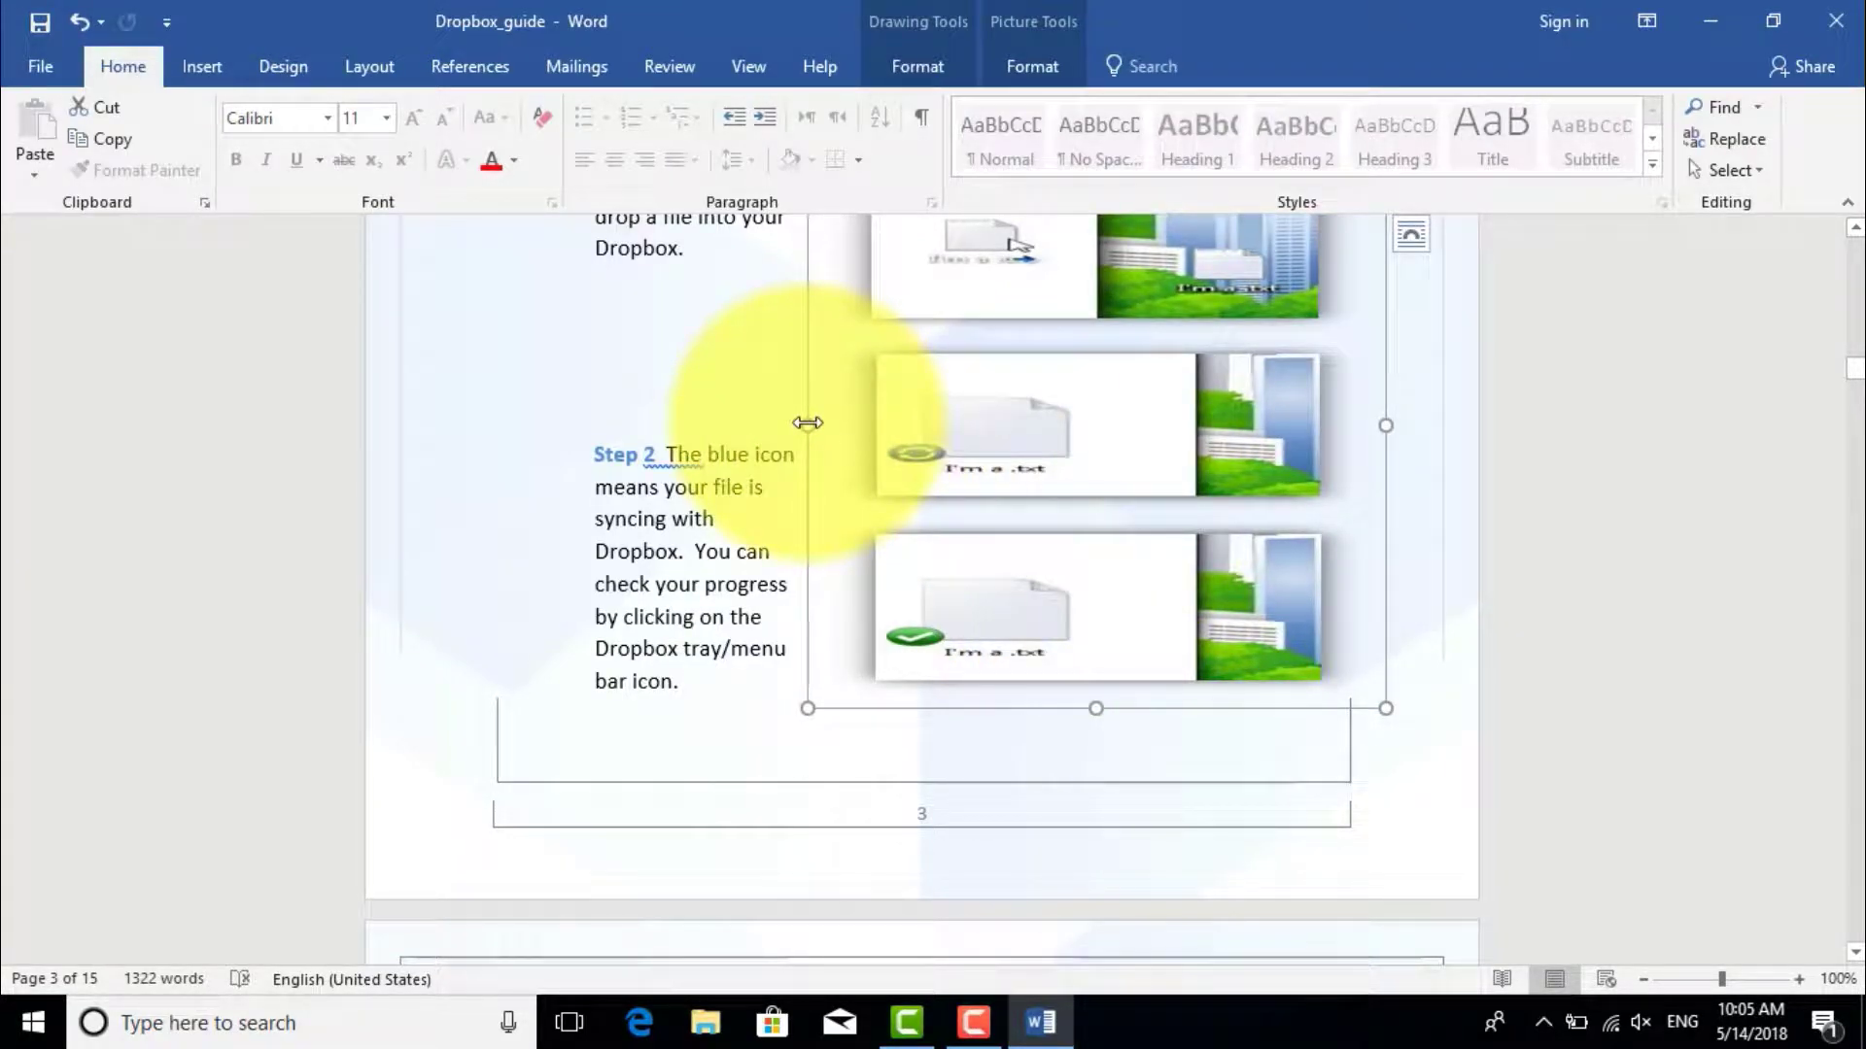
pyautogui.moveTo(807, 423); pyautogui.dragTo(1068, 461)
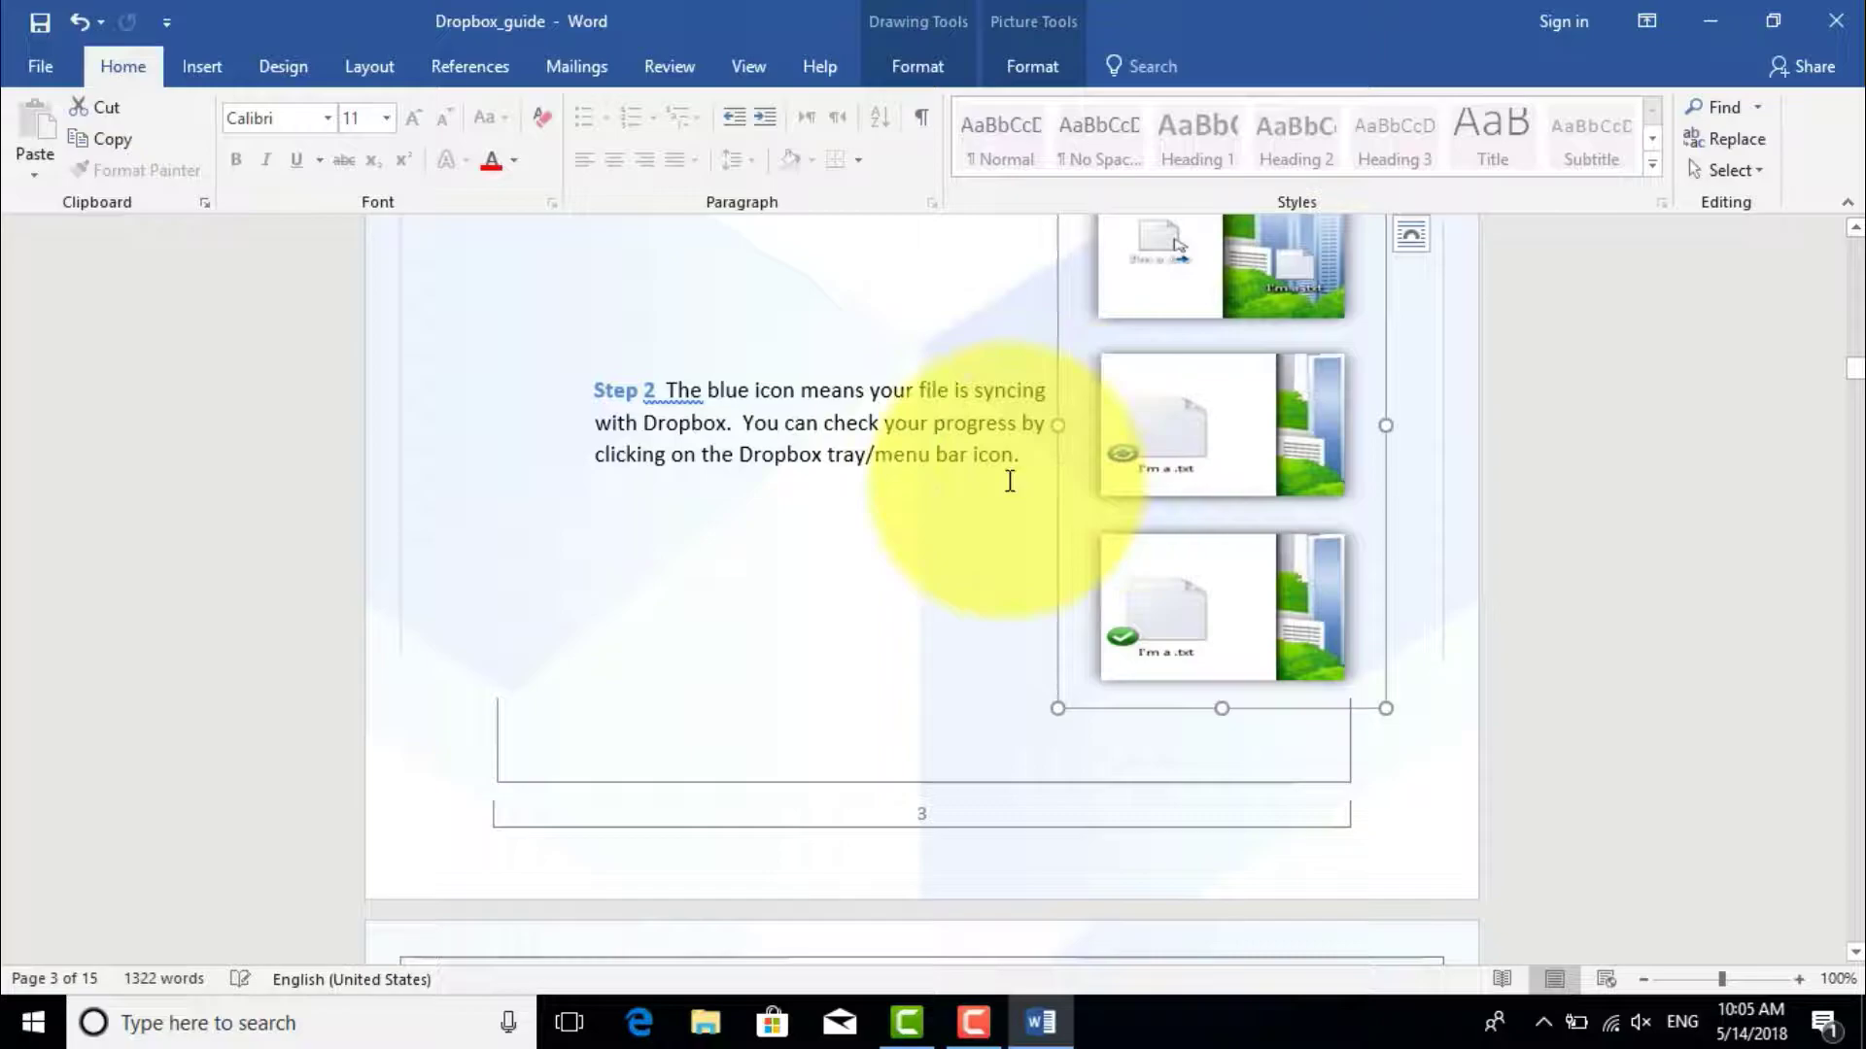
pyautogui.click(845, 501)
pyautogui.scroll(1, 846, 501)
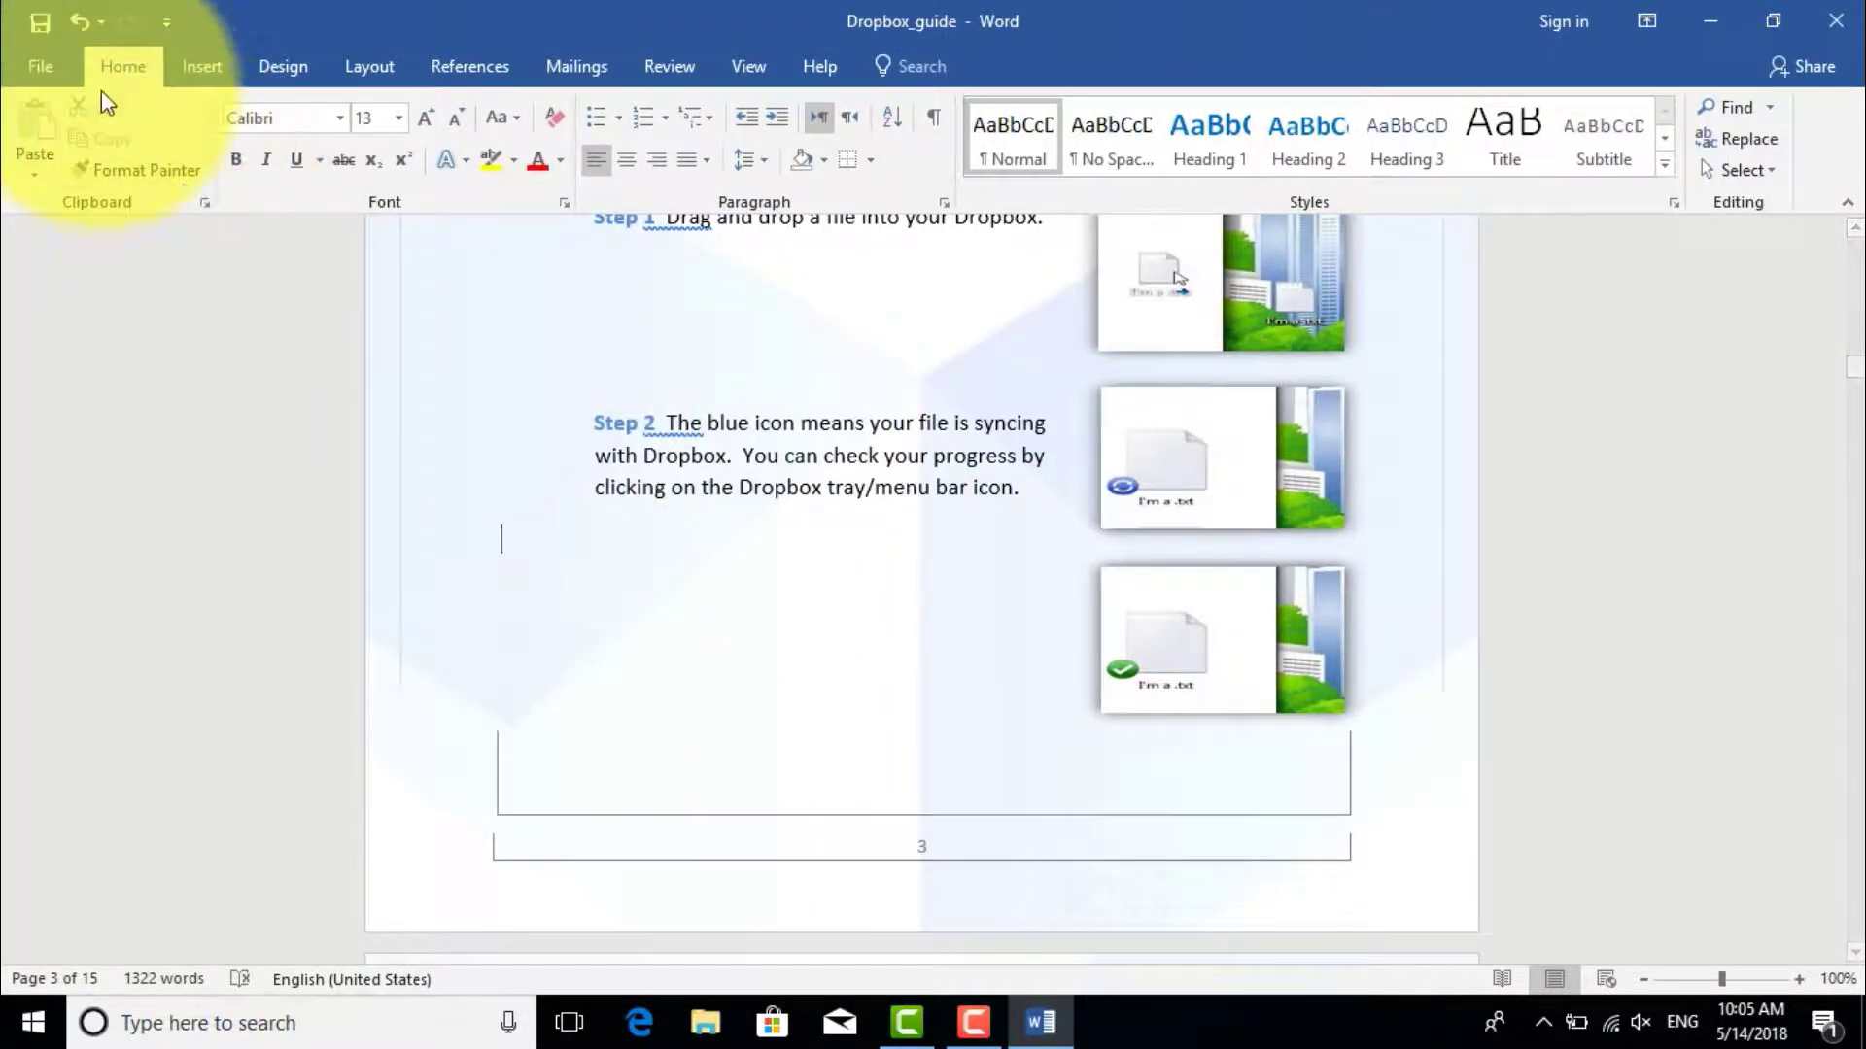
# Save the edited guide to the Desktop as the Word document Dropbox_guide.
pyautogui.click(58, 66)
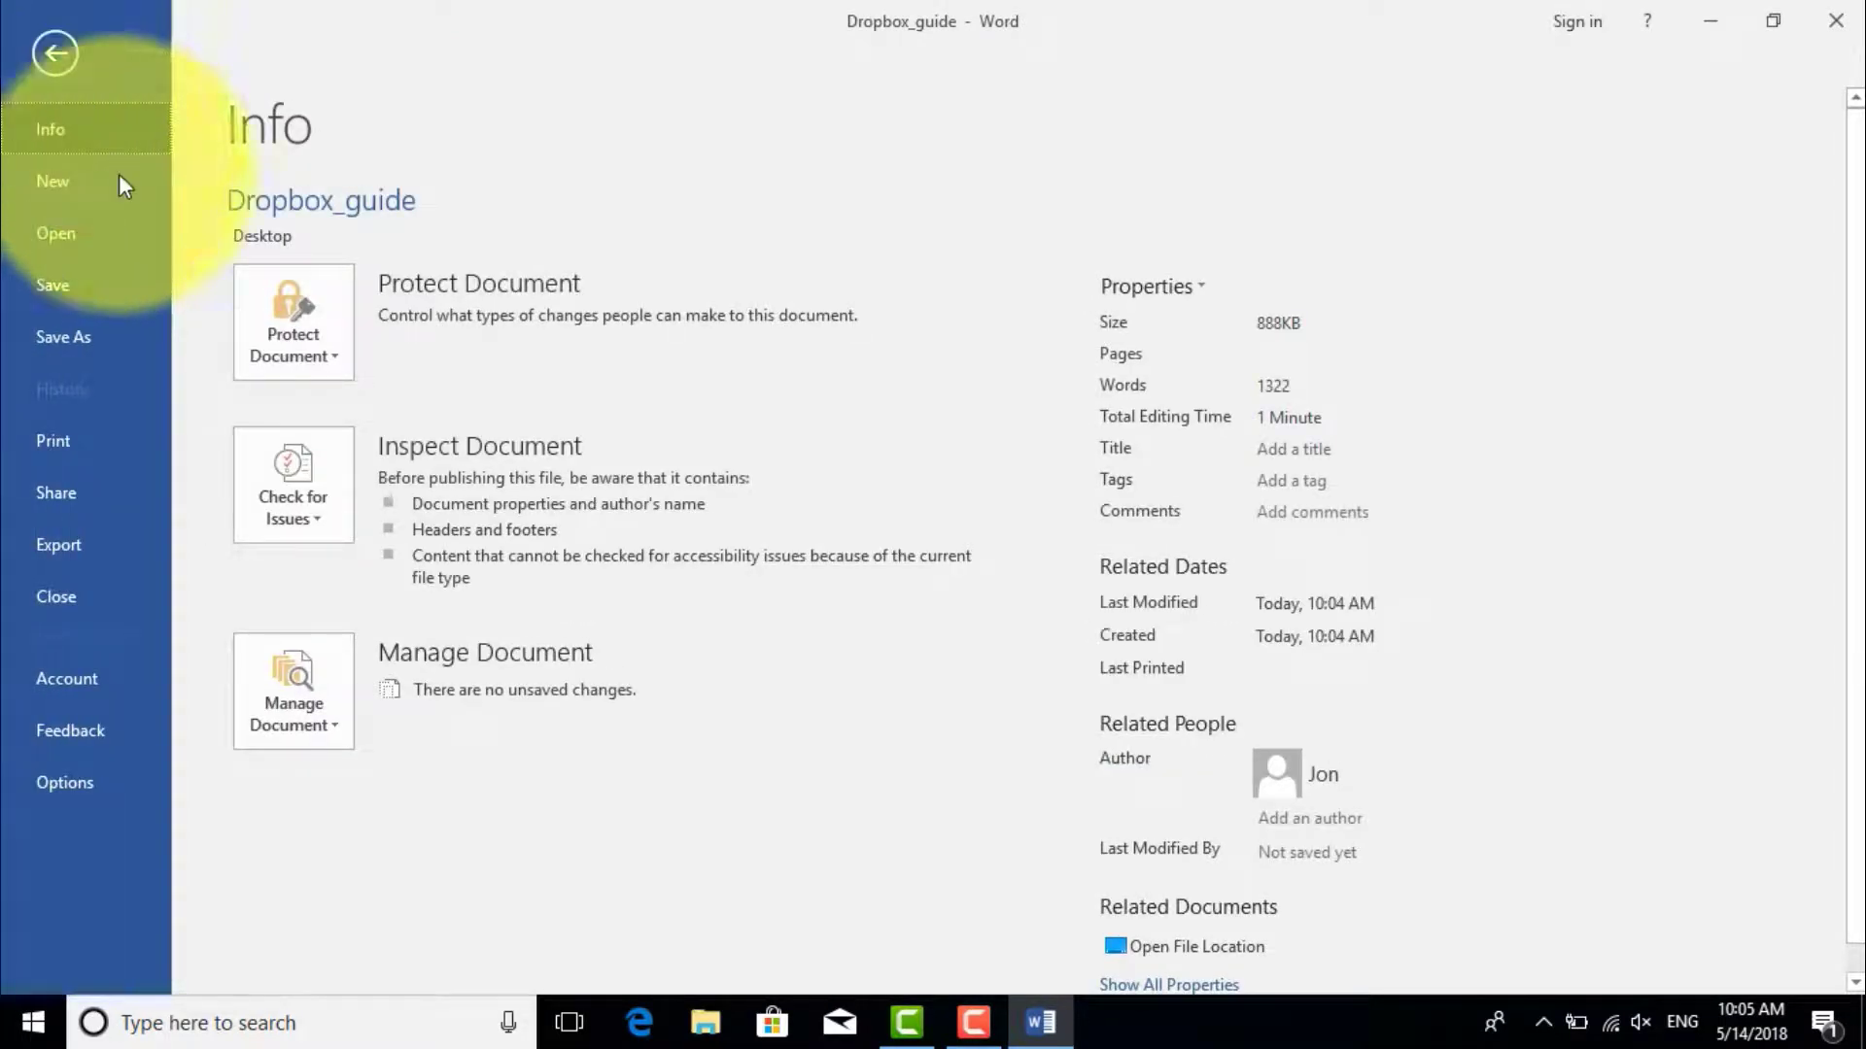
pyautogui.click(97, 332)
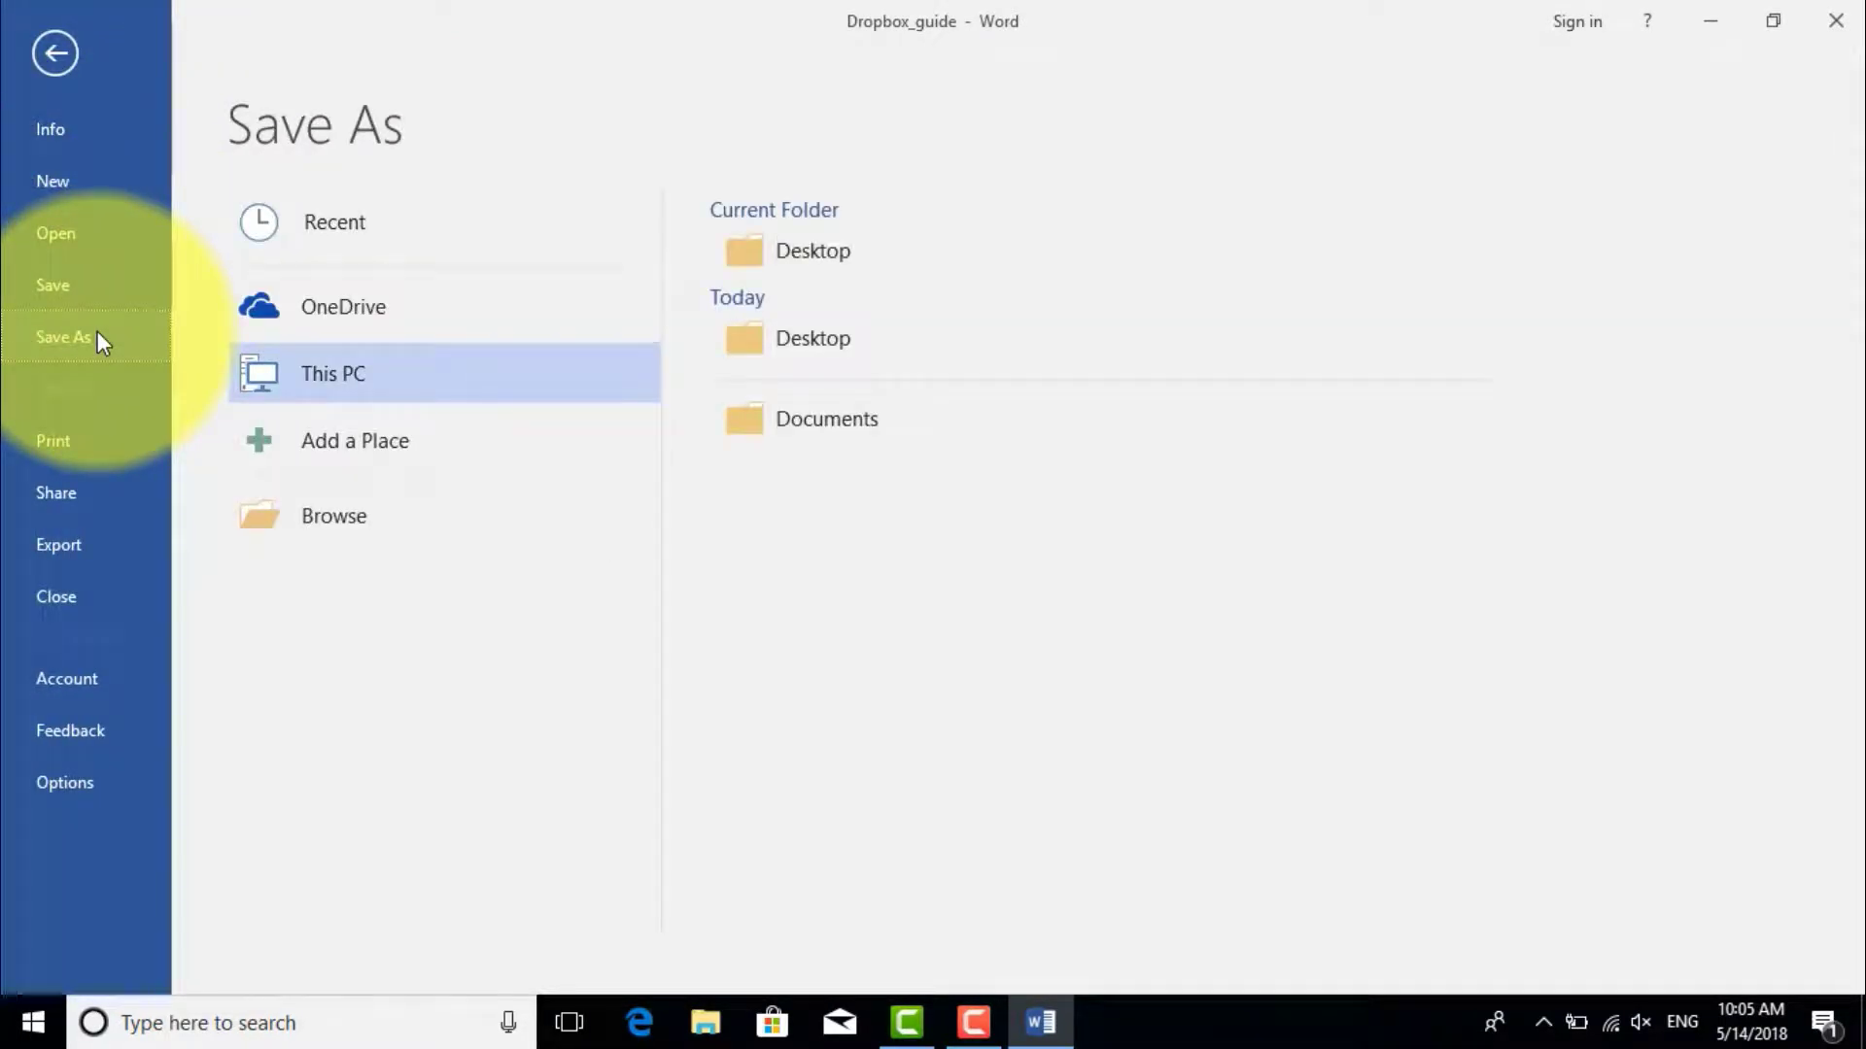
pyautogui.click(347, 511)
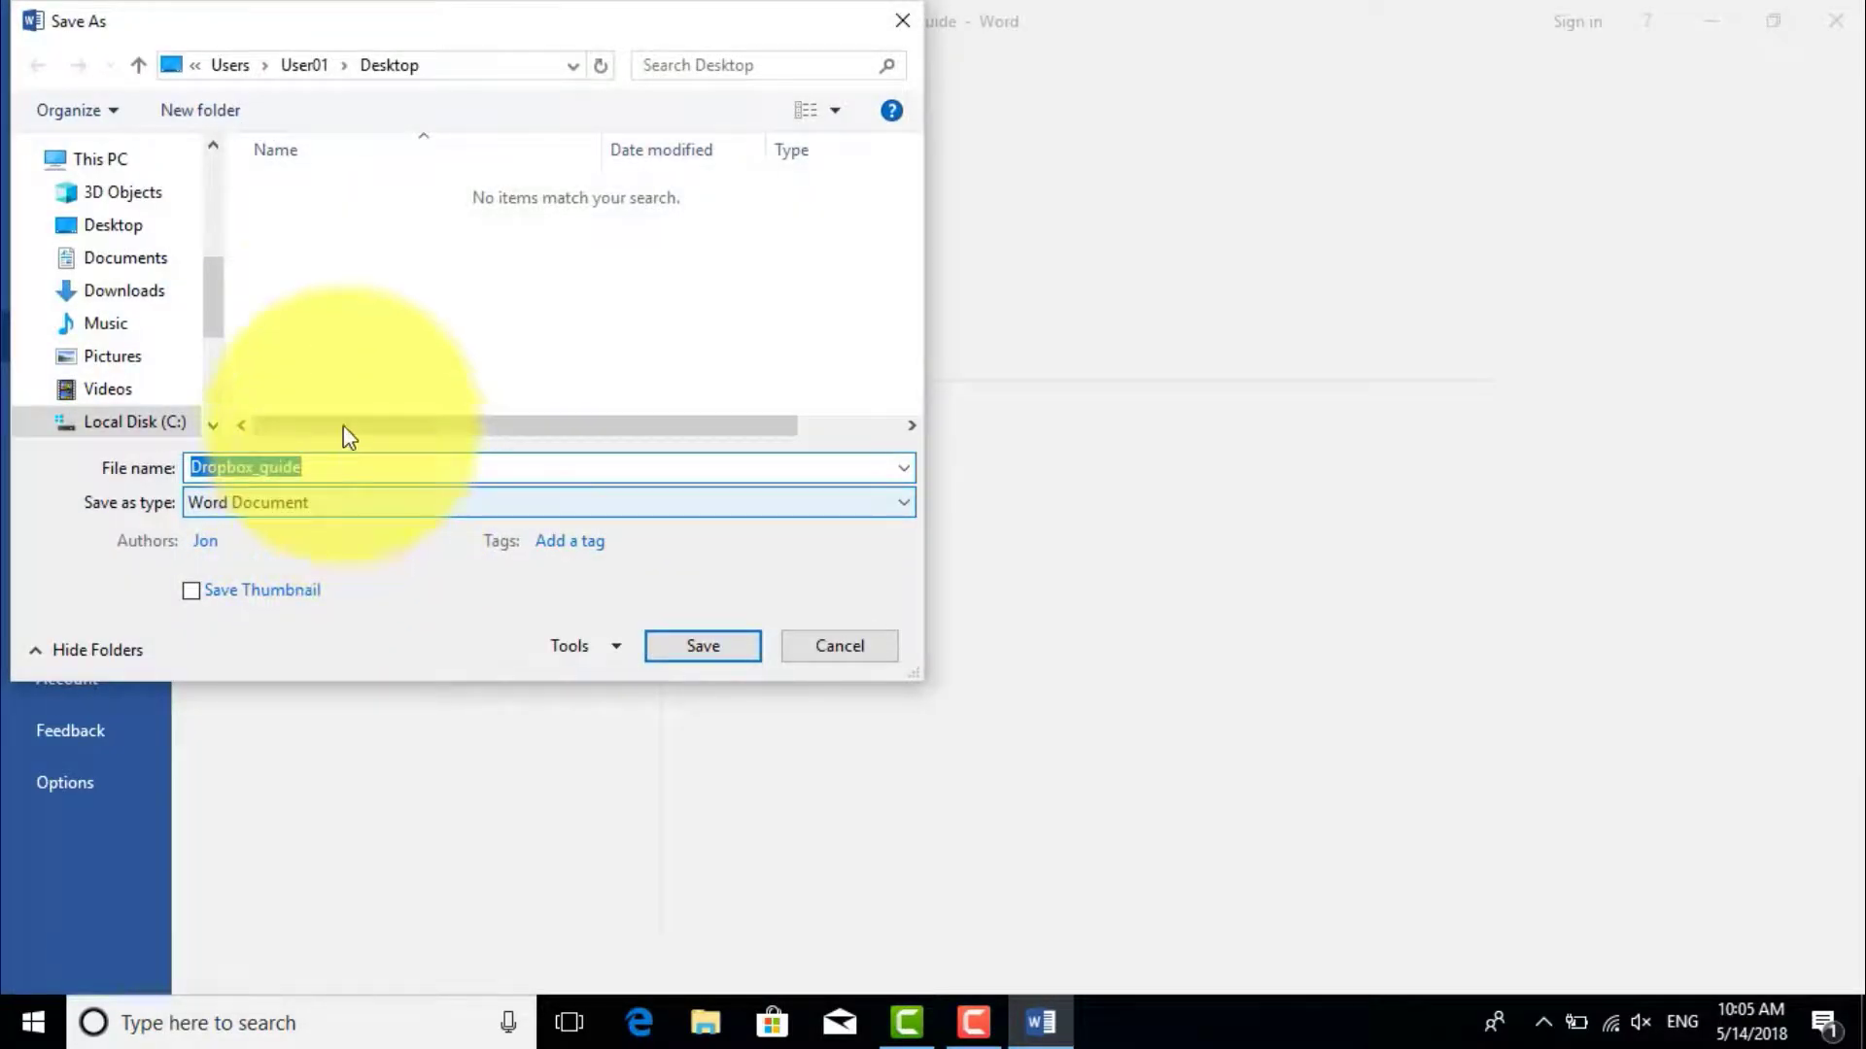
pyautogui.click(115, 231)
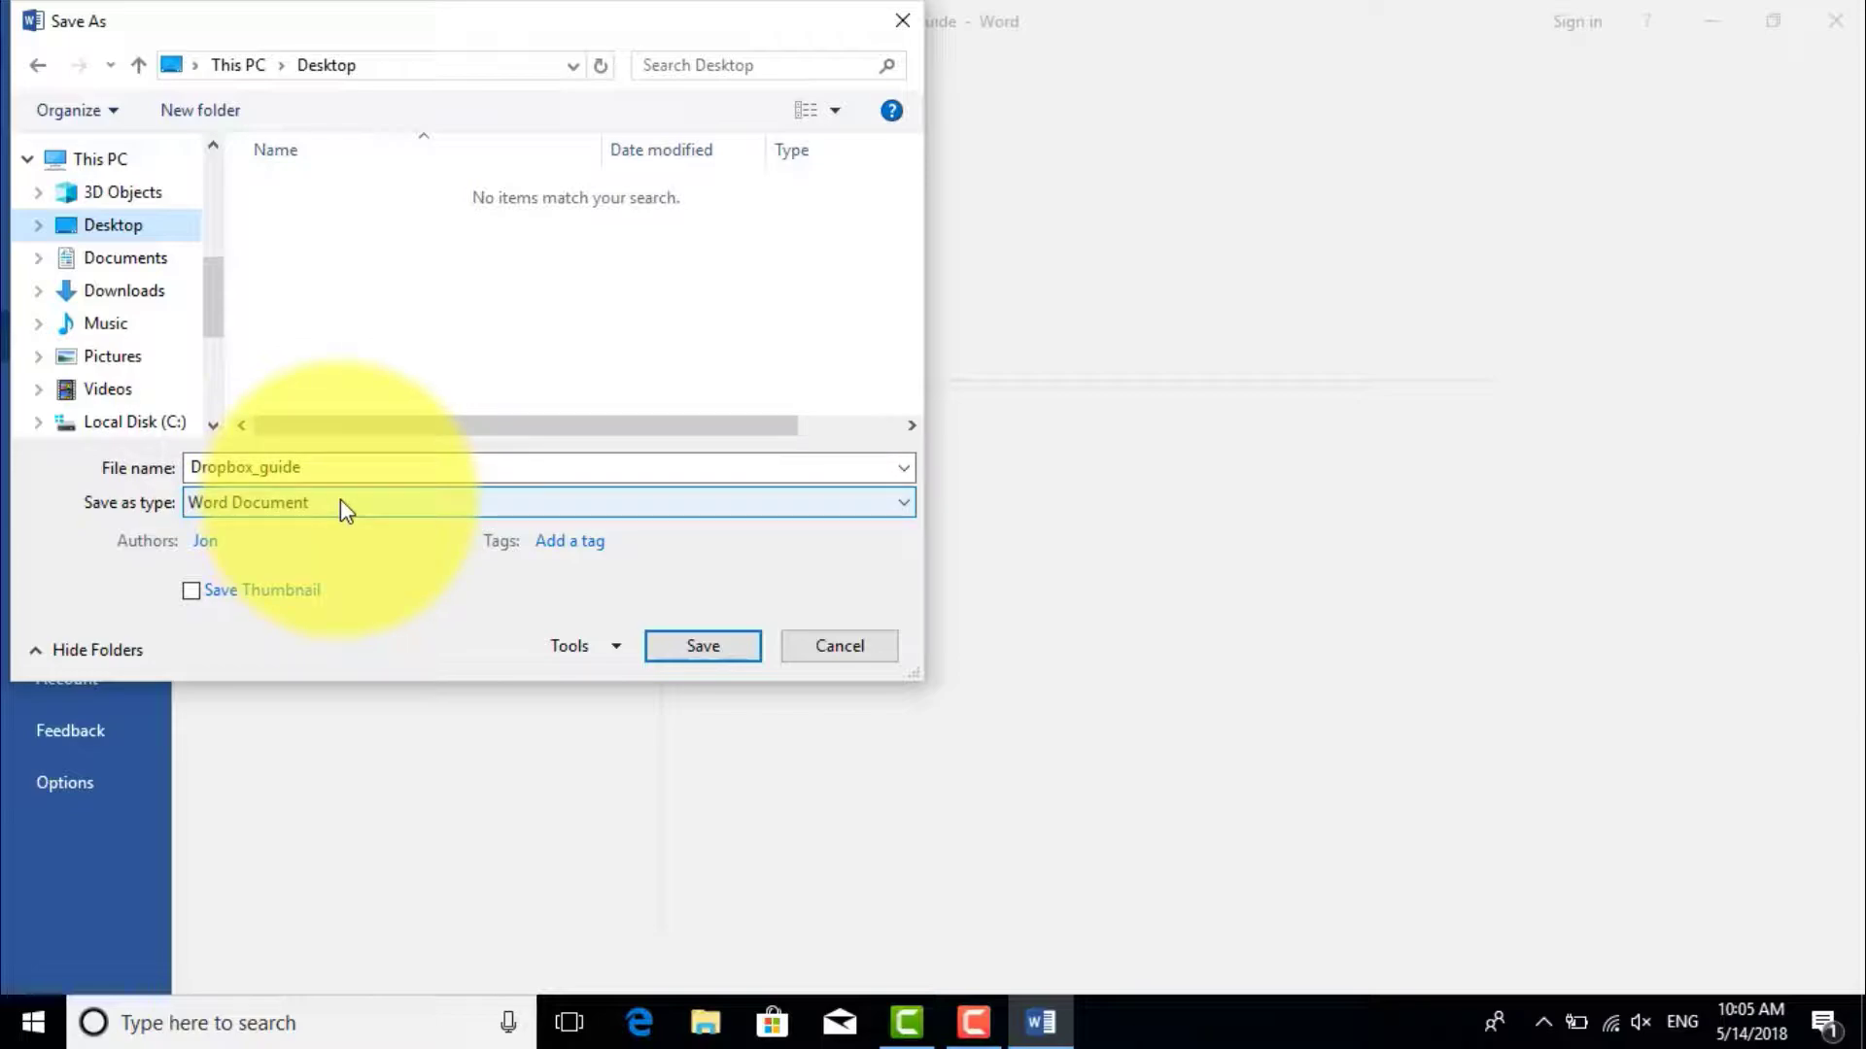
pyautogui.click(702, 646)
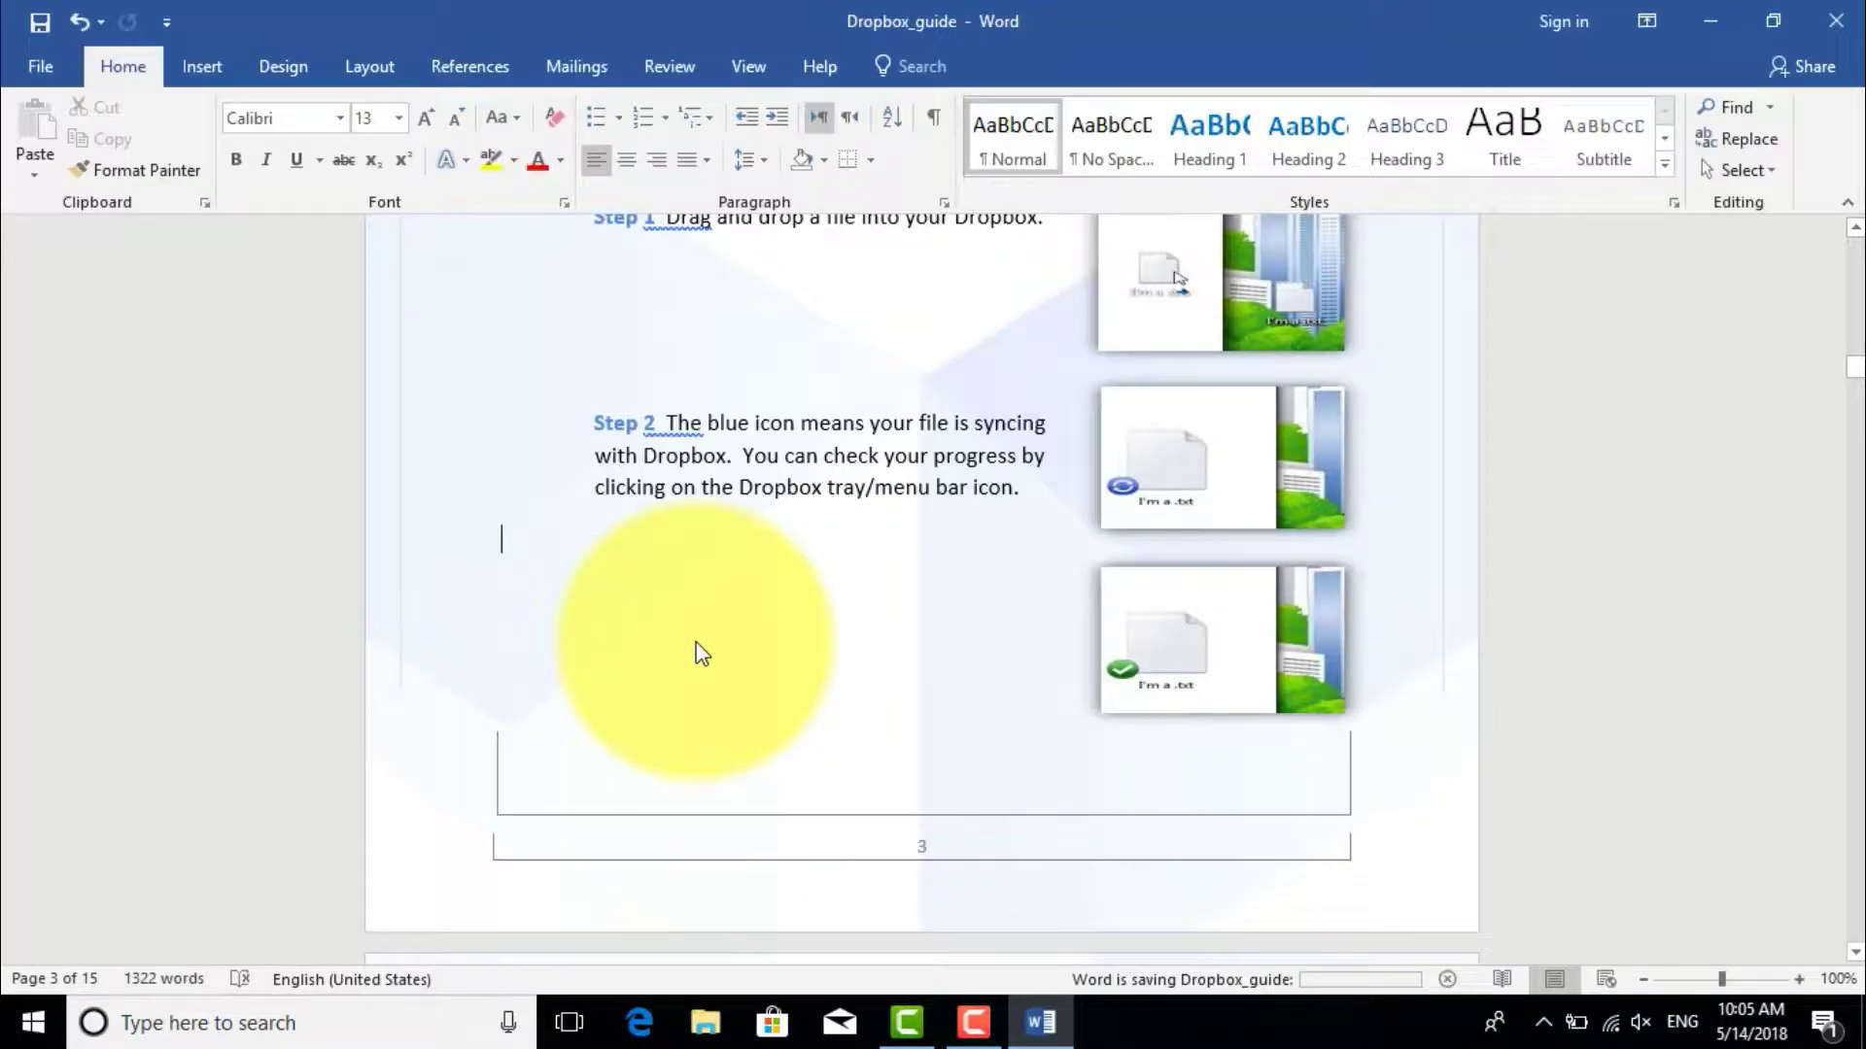
# Close Word and reopen the saved Dropbox_guide Word document from the desktop.
pyautogui.click(1835, 21)
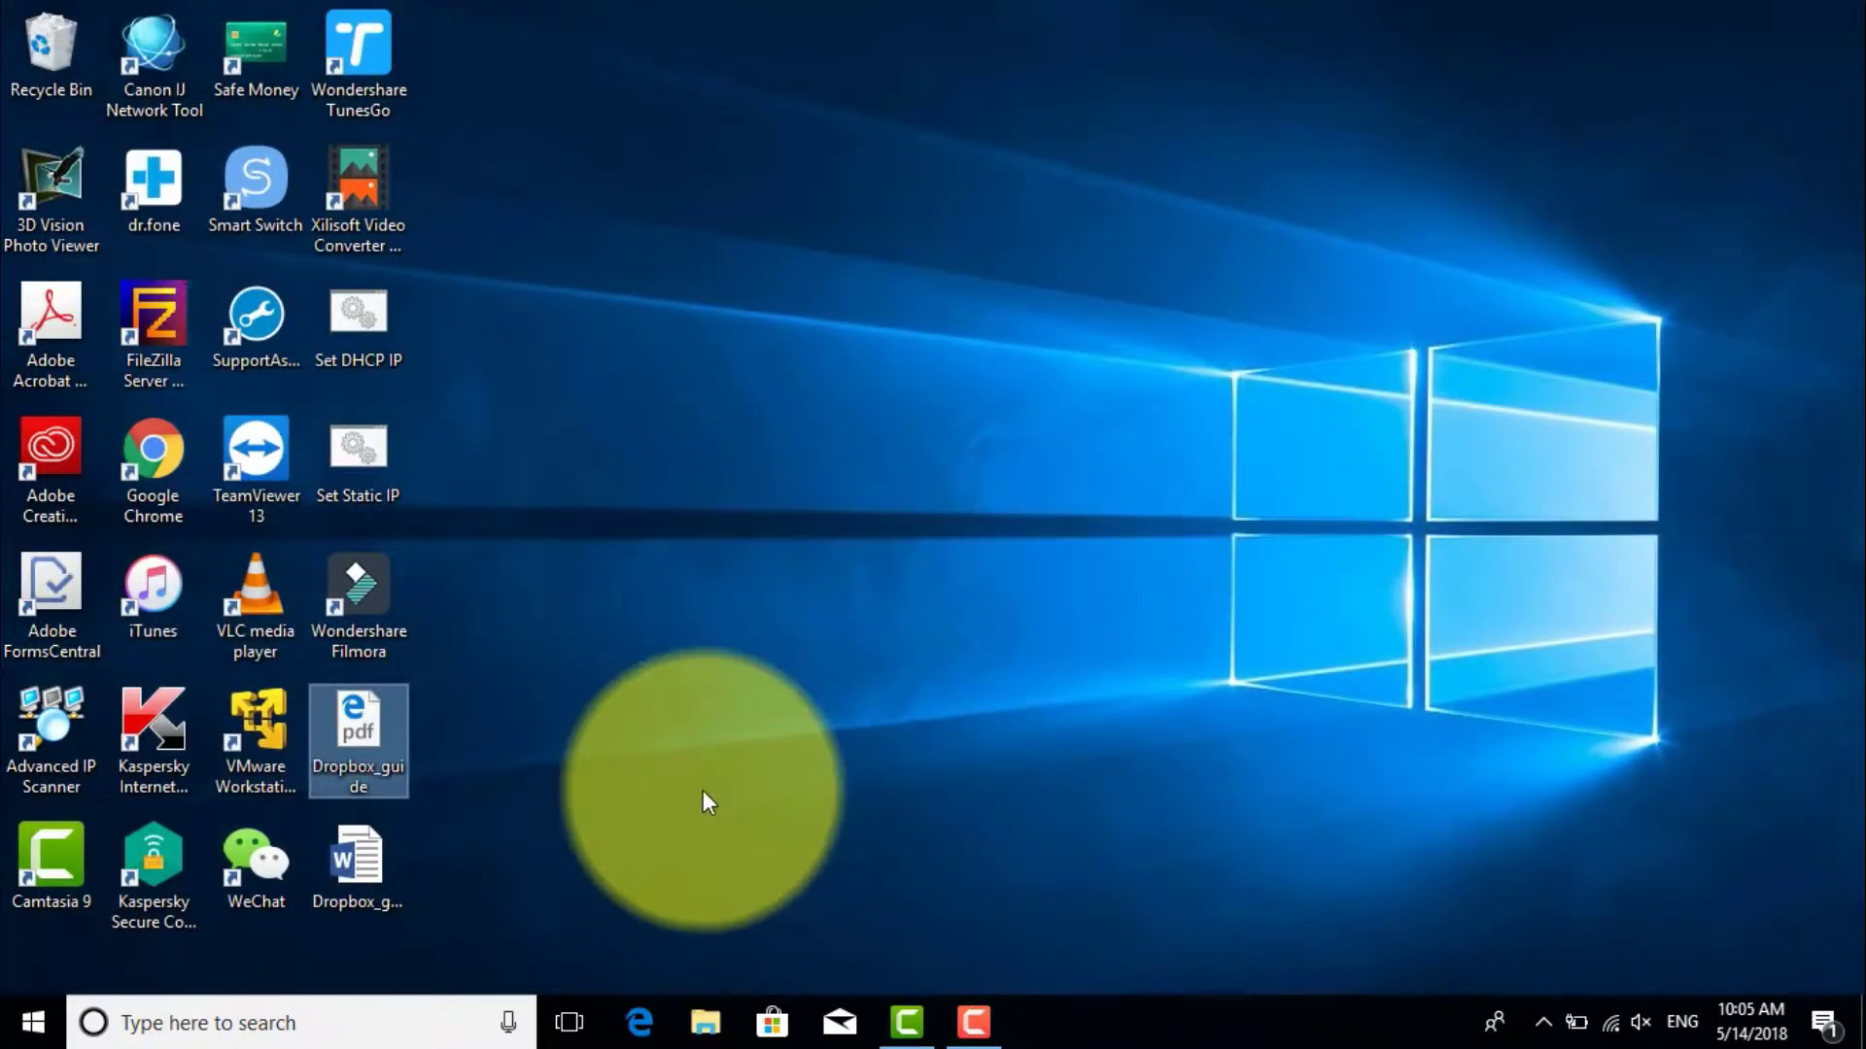
pyautogui.click(379, 866)
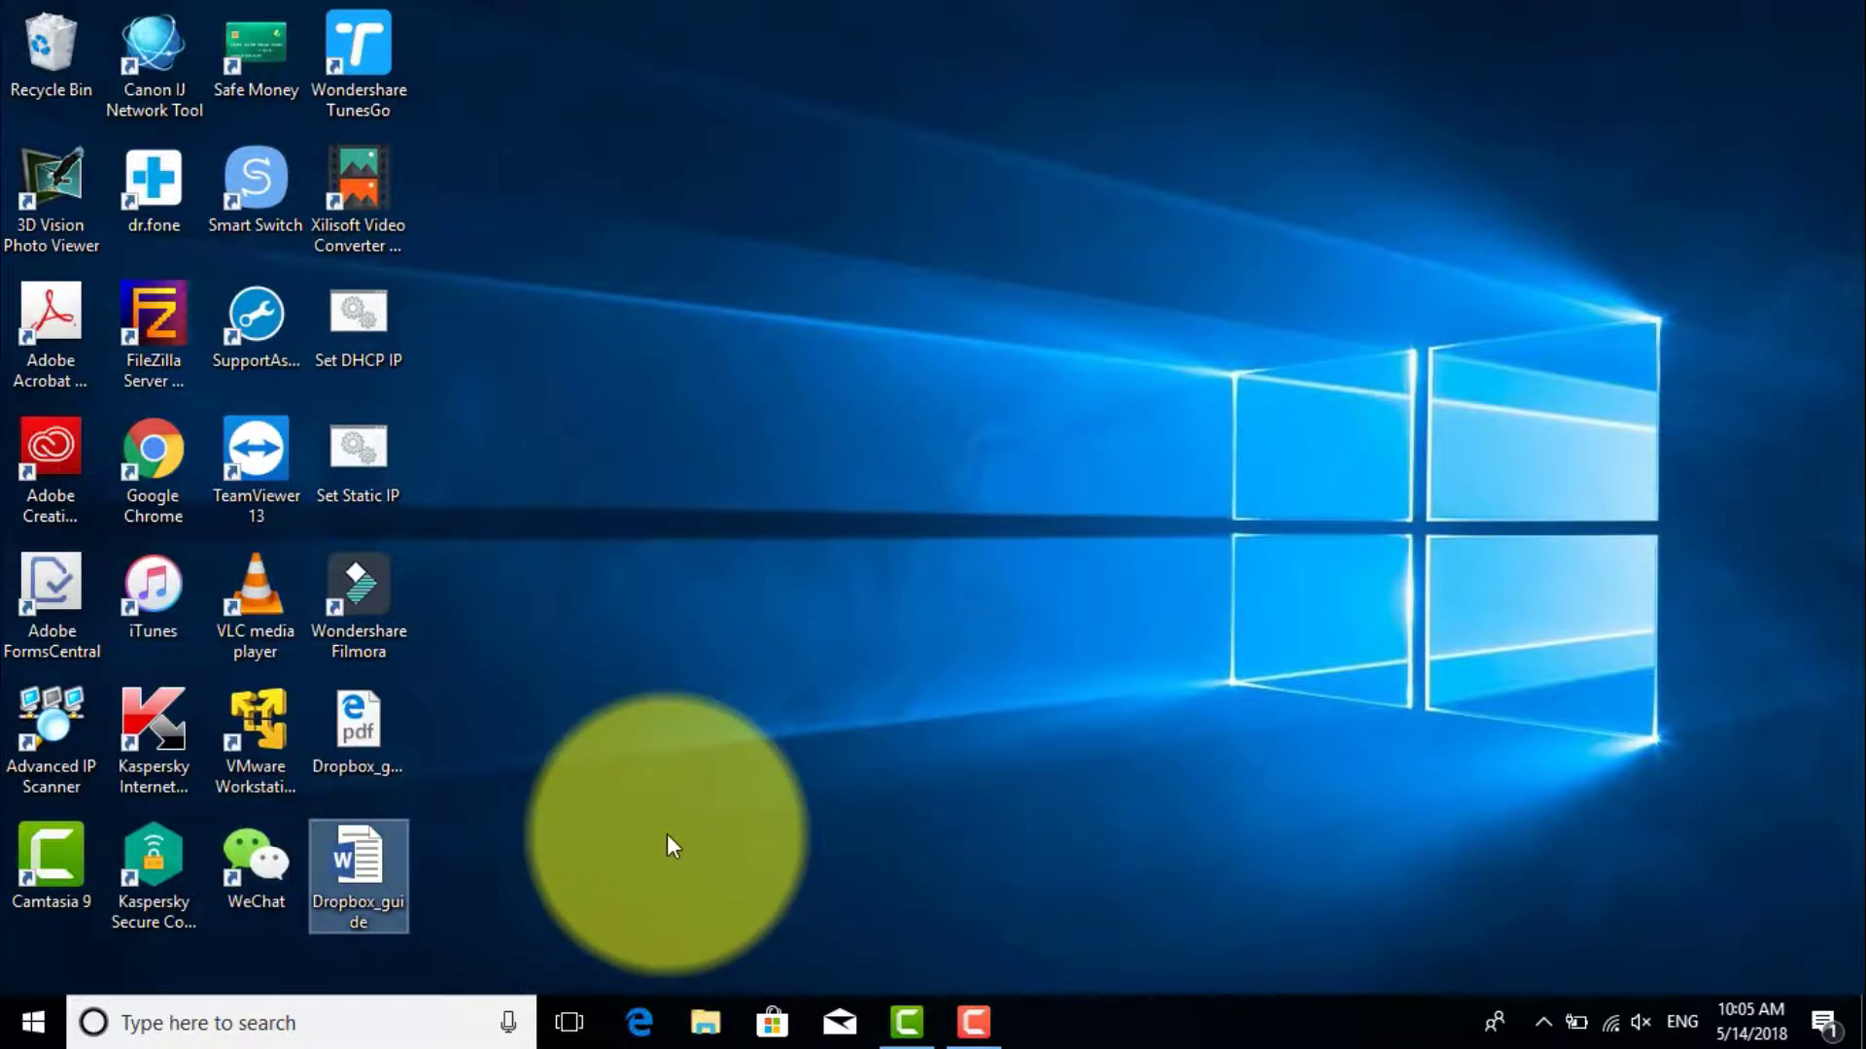
pyautogui.doubleClick(365, 868)
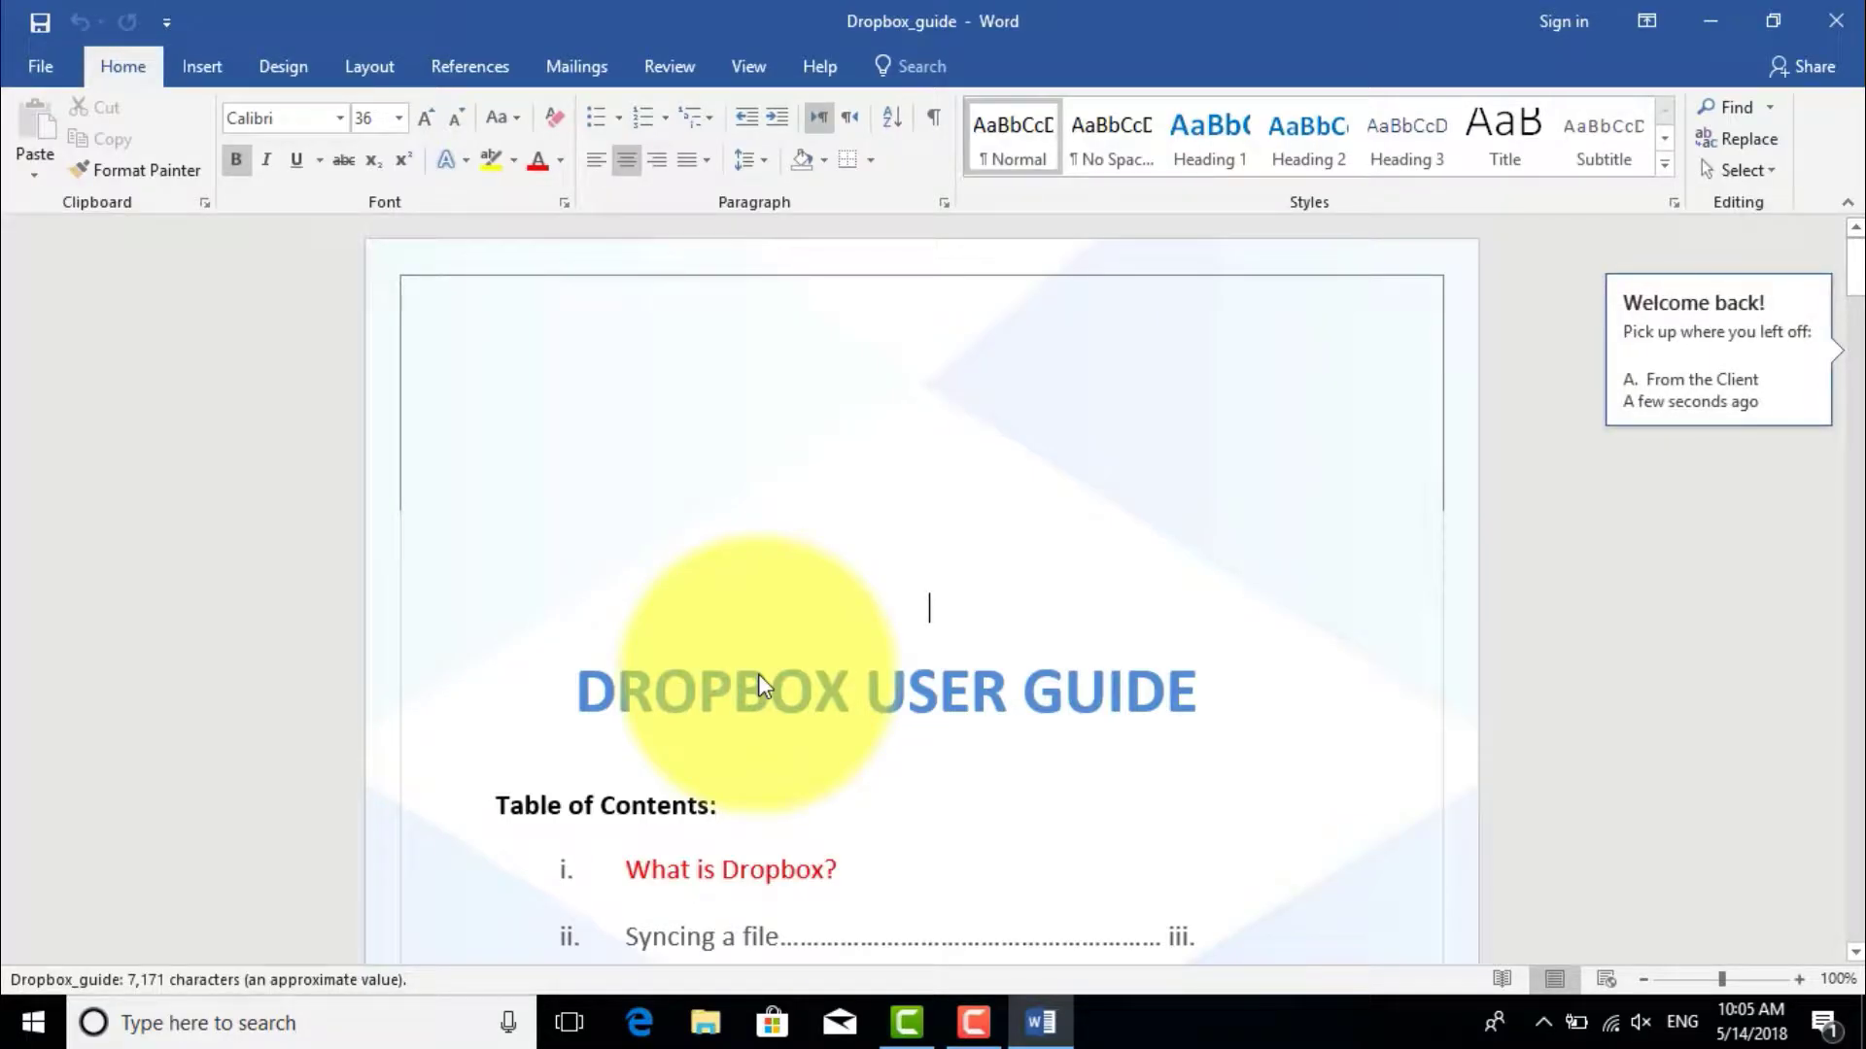
# Delete the empty lines at the top of page 2 above 'Welcome to Dropbox!'.
pyautogui.scroll(-5, 761, 675)
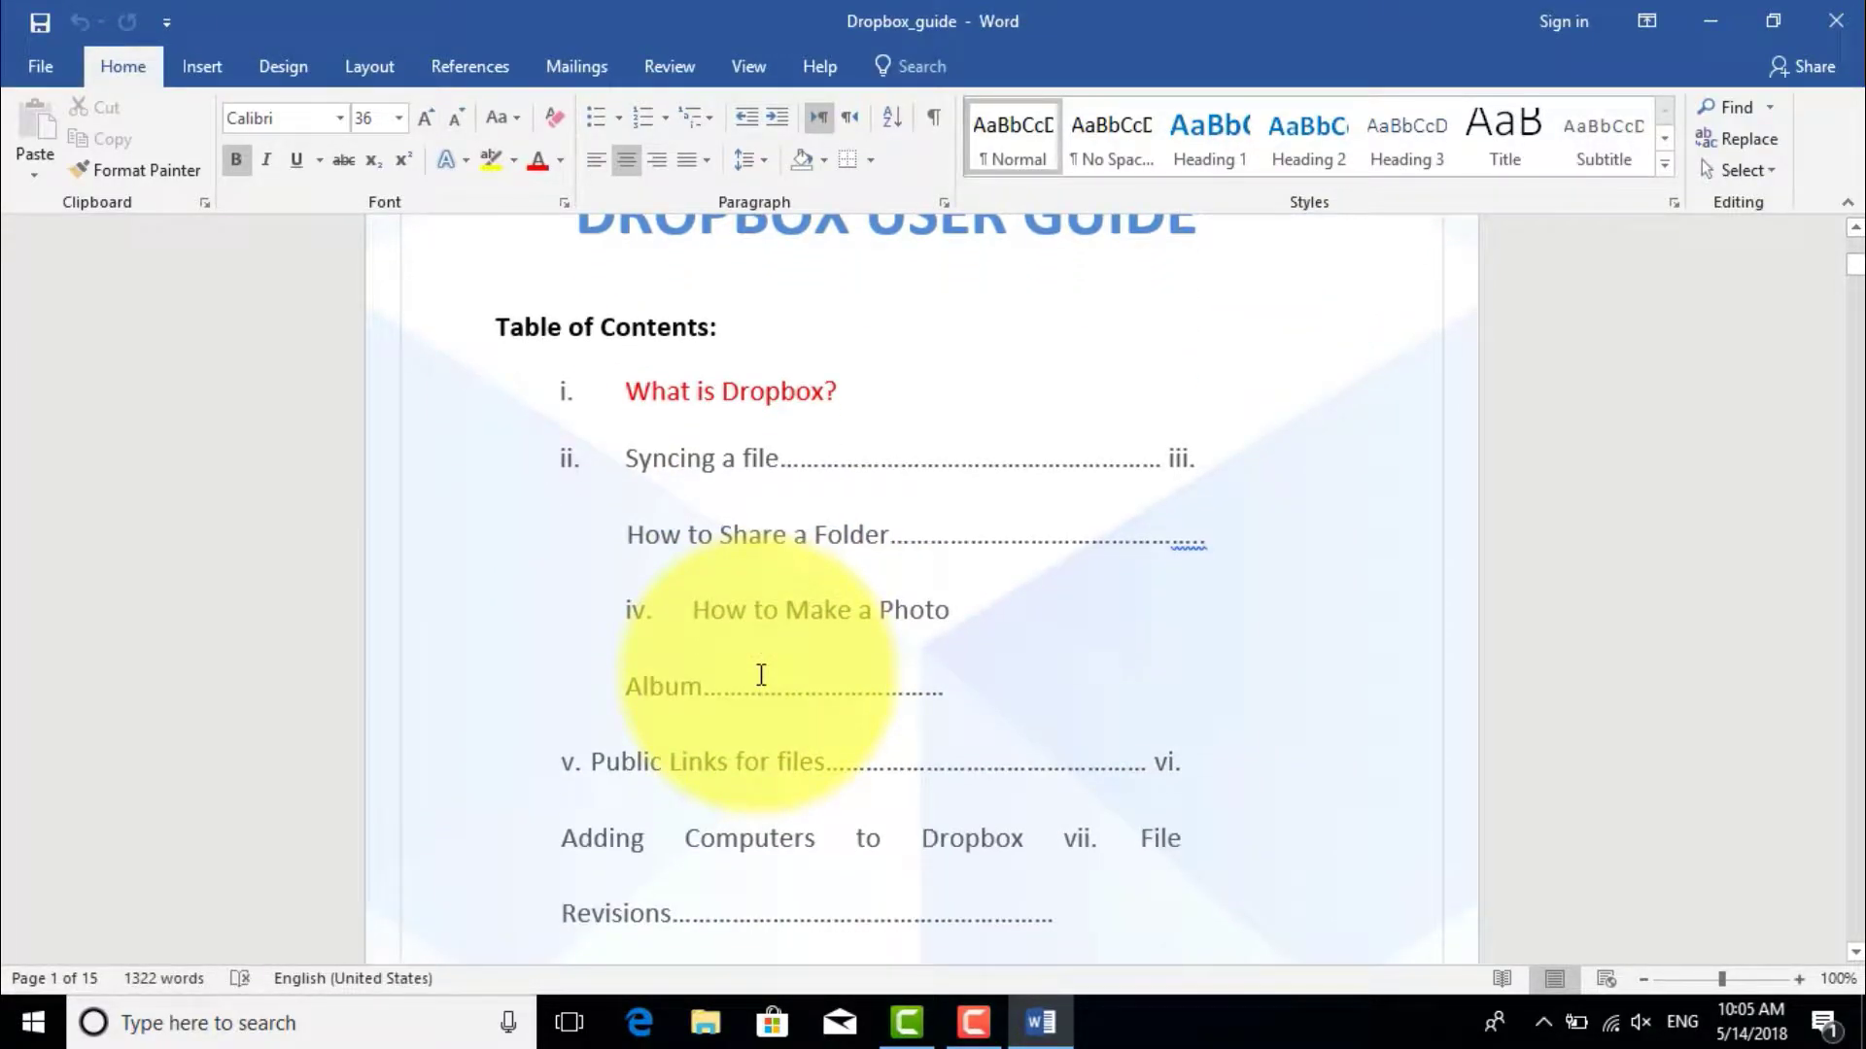
pyautogui.scroll(-12, 761, 674)
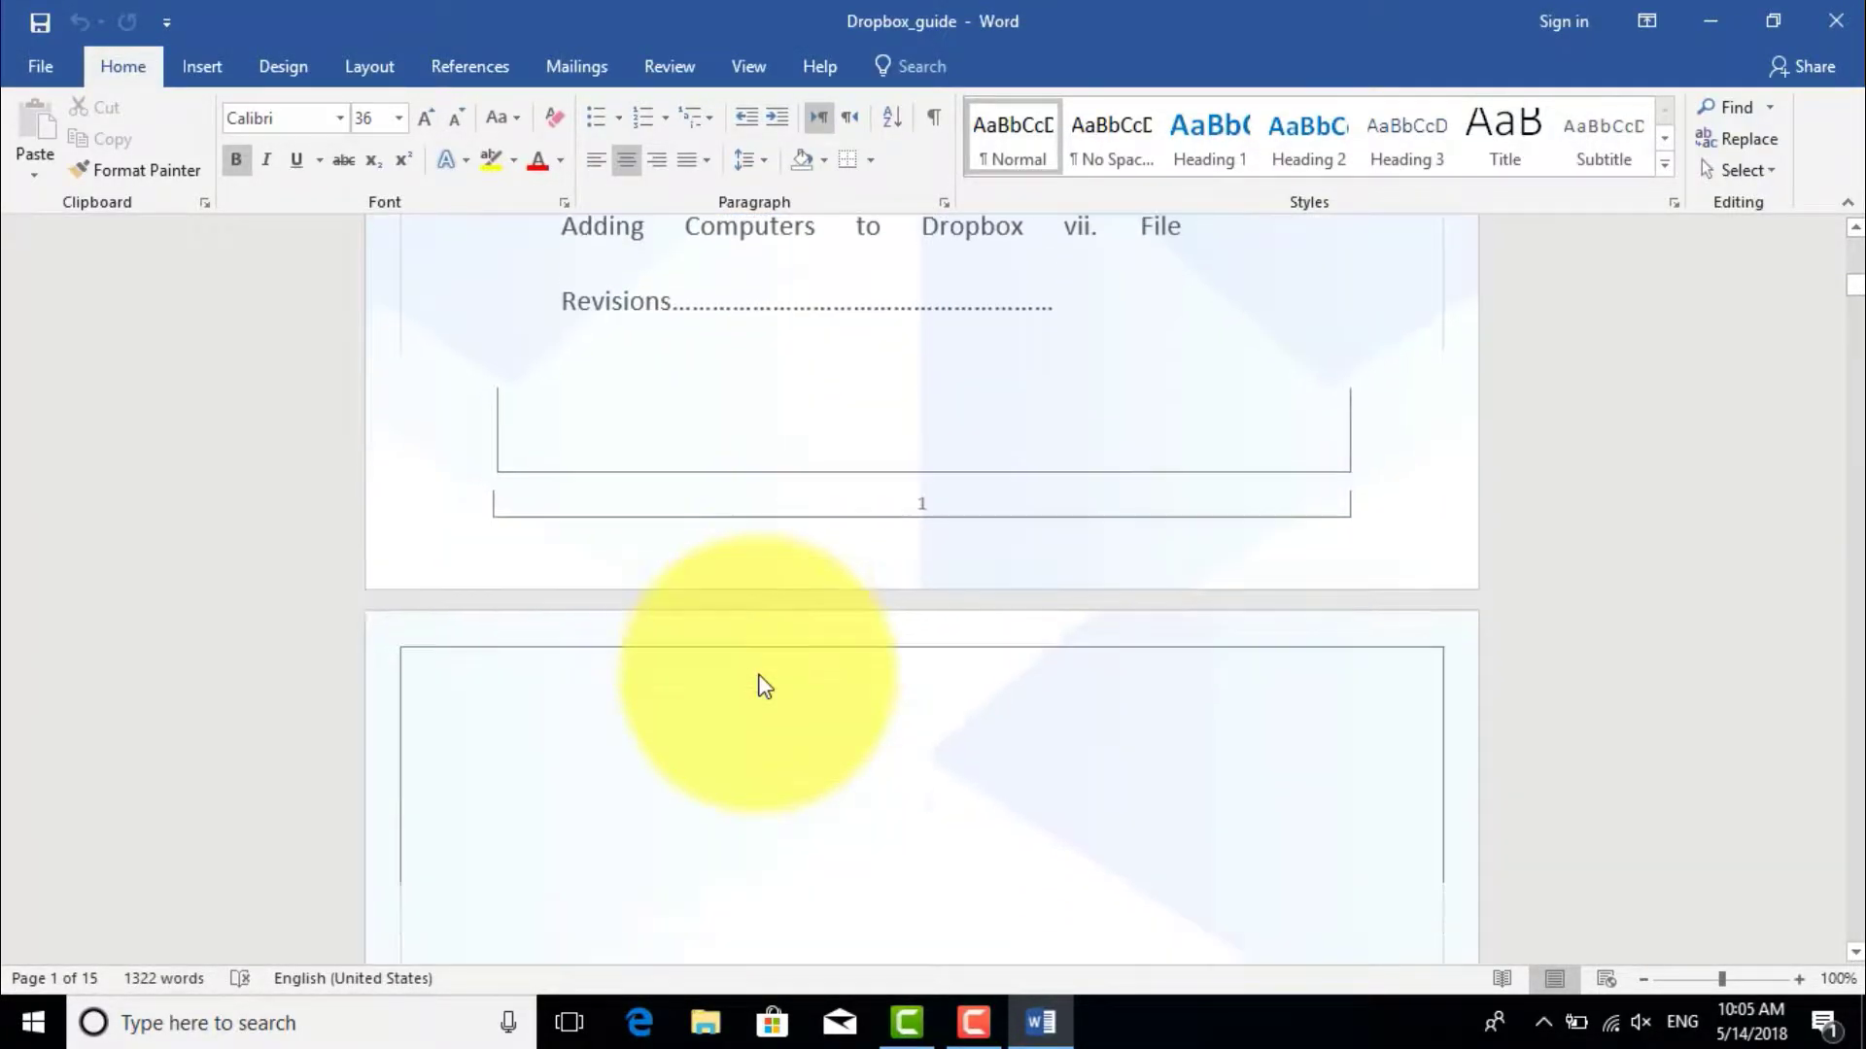
pyautogui.scroll(-4, 761, 674)
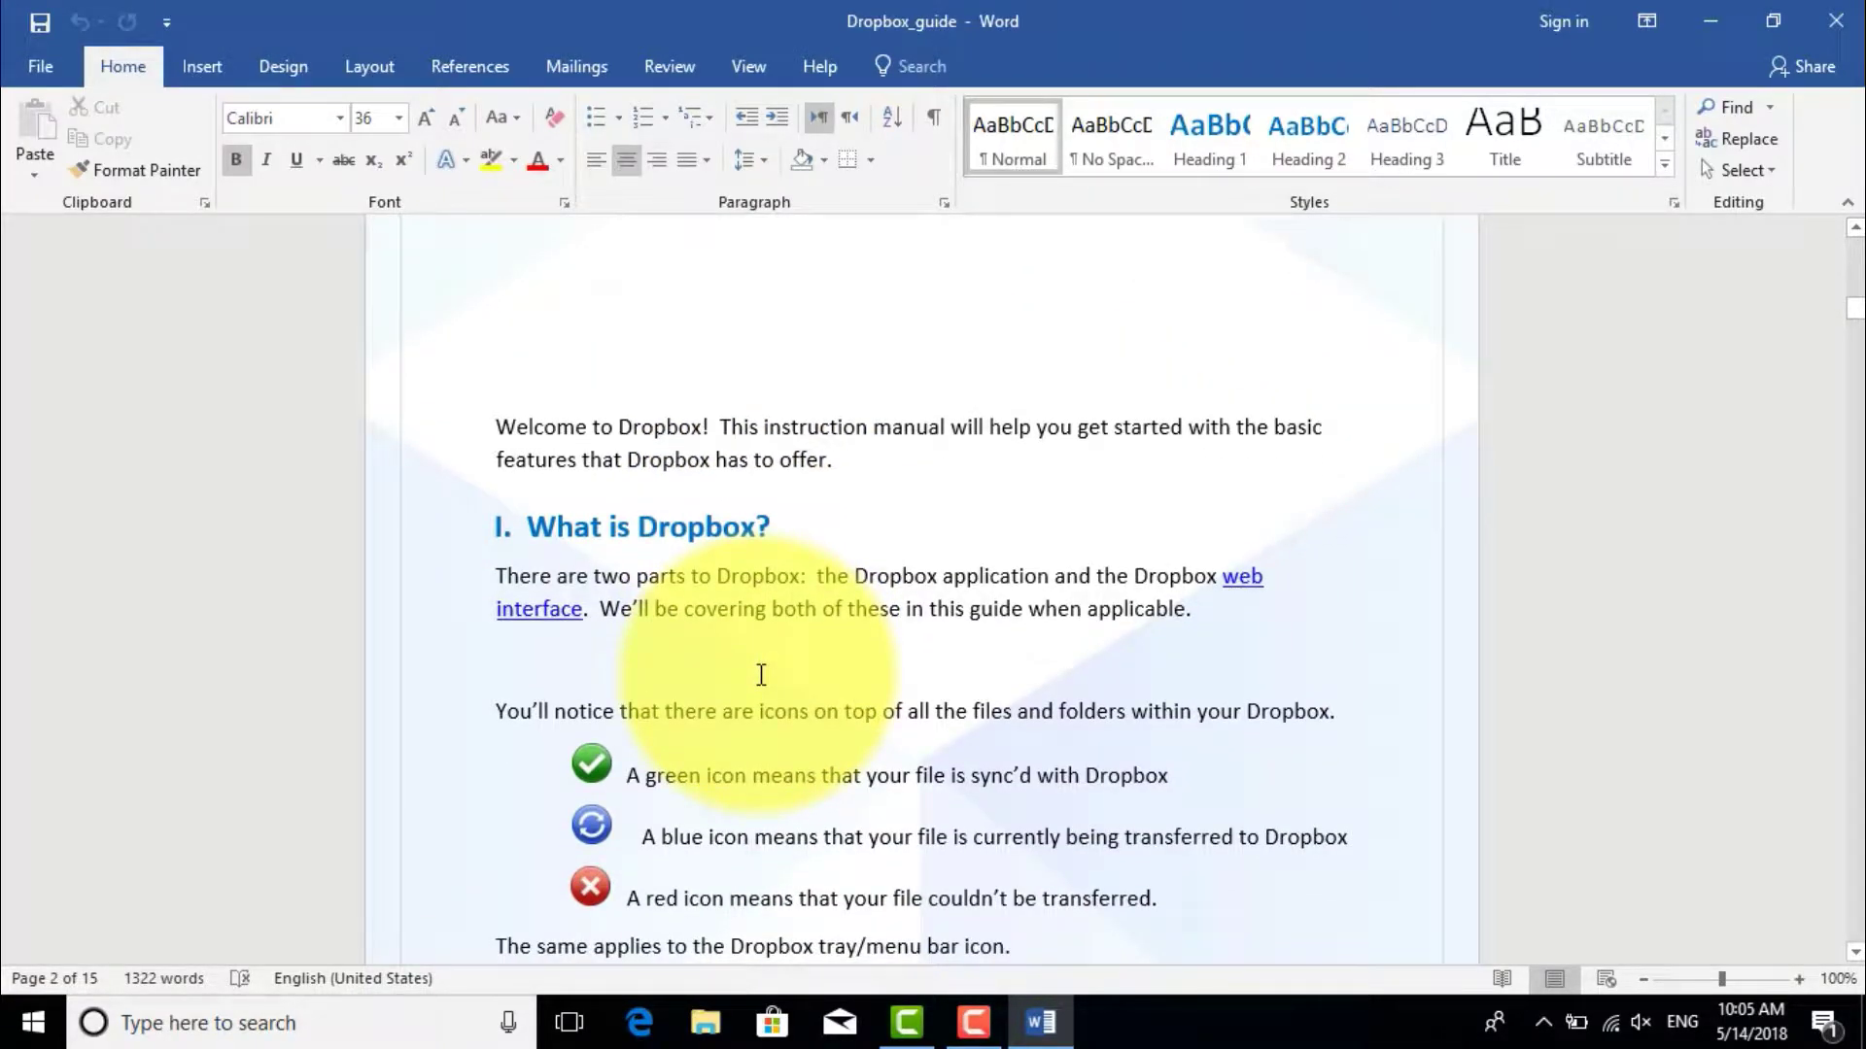
pyautogui.scroll(-7, 761, 675)
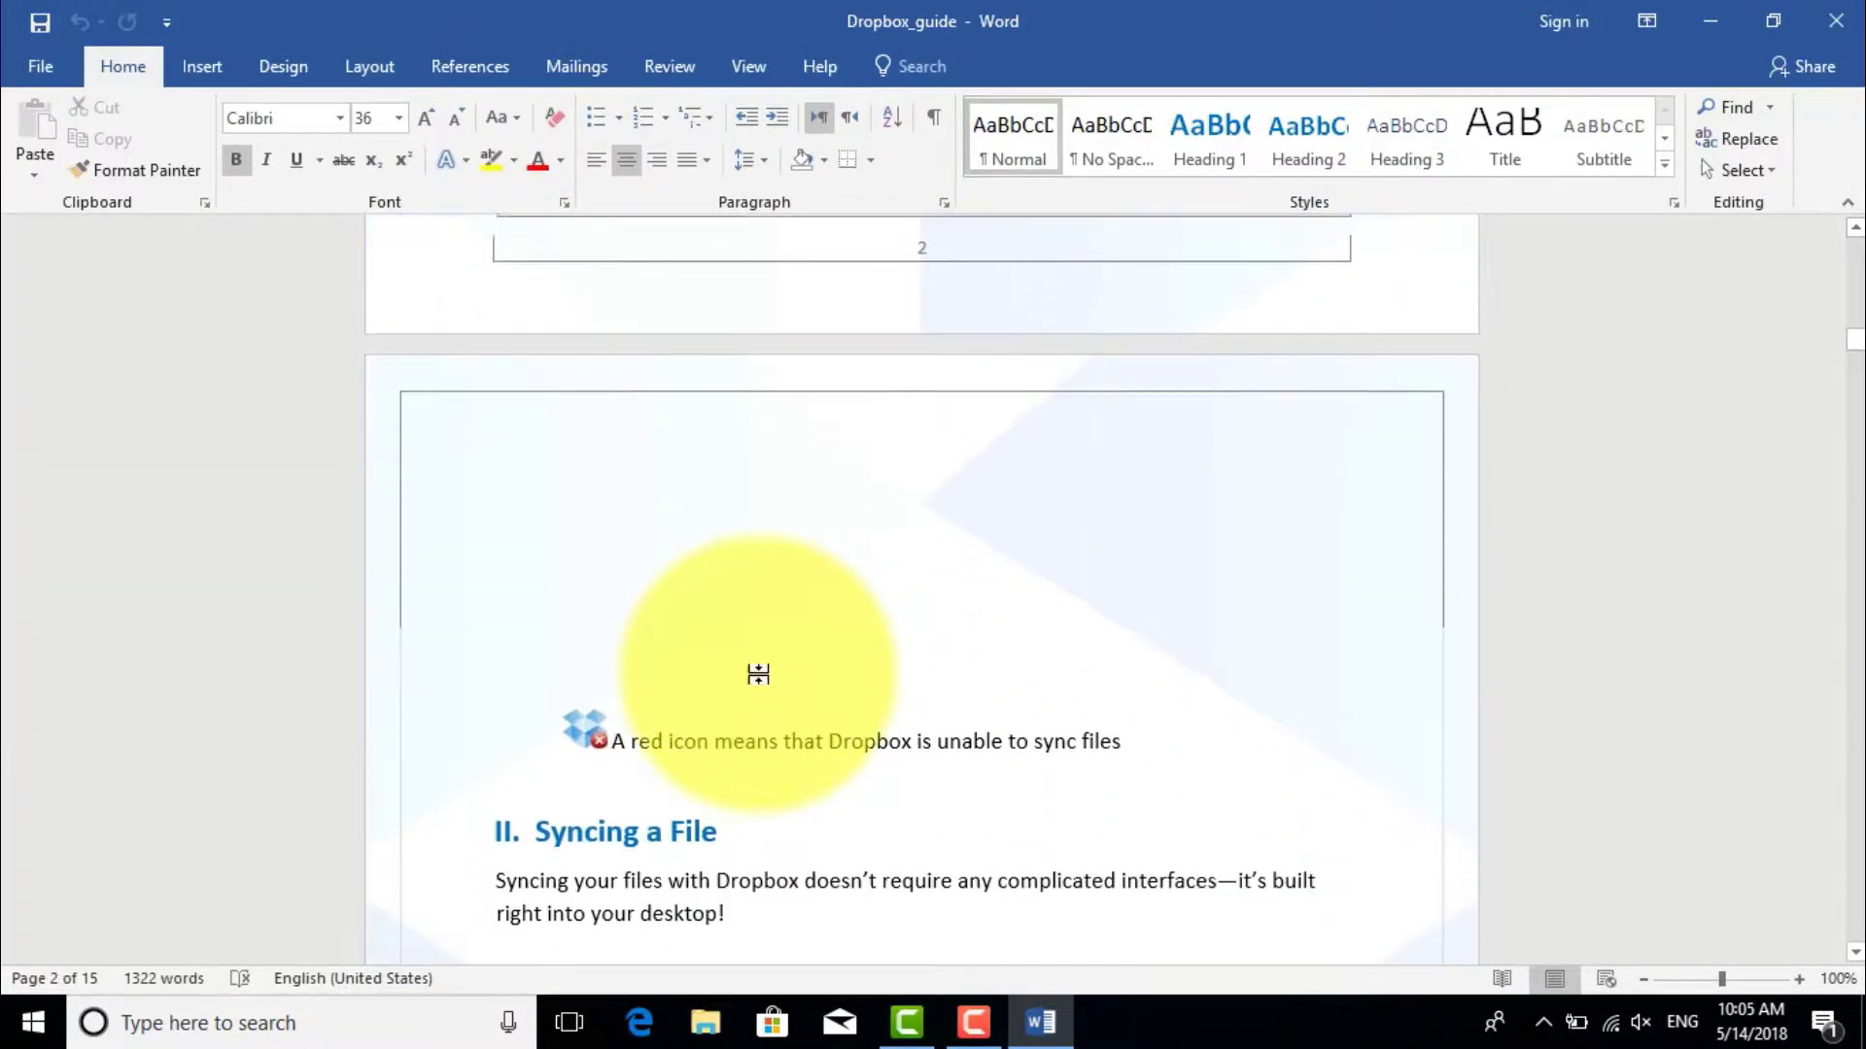
pyautogui.scroll(10, 758, 673)
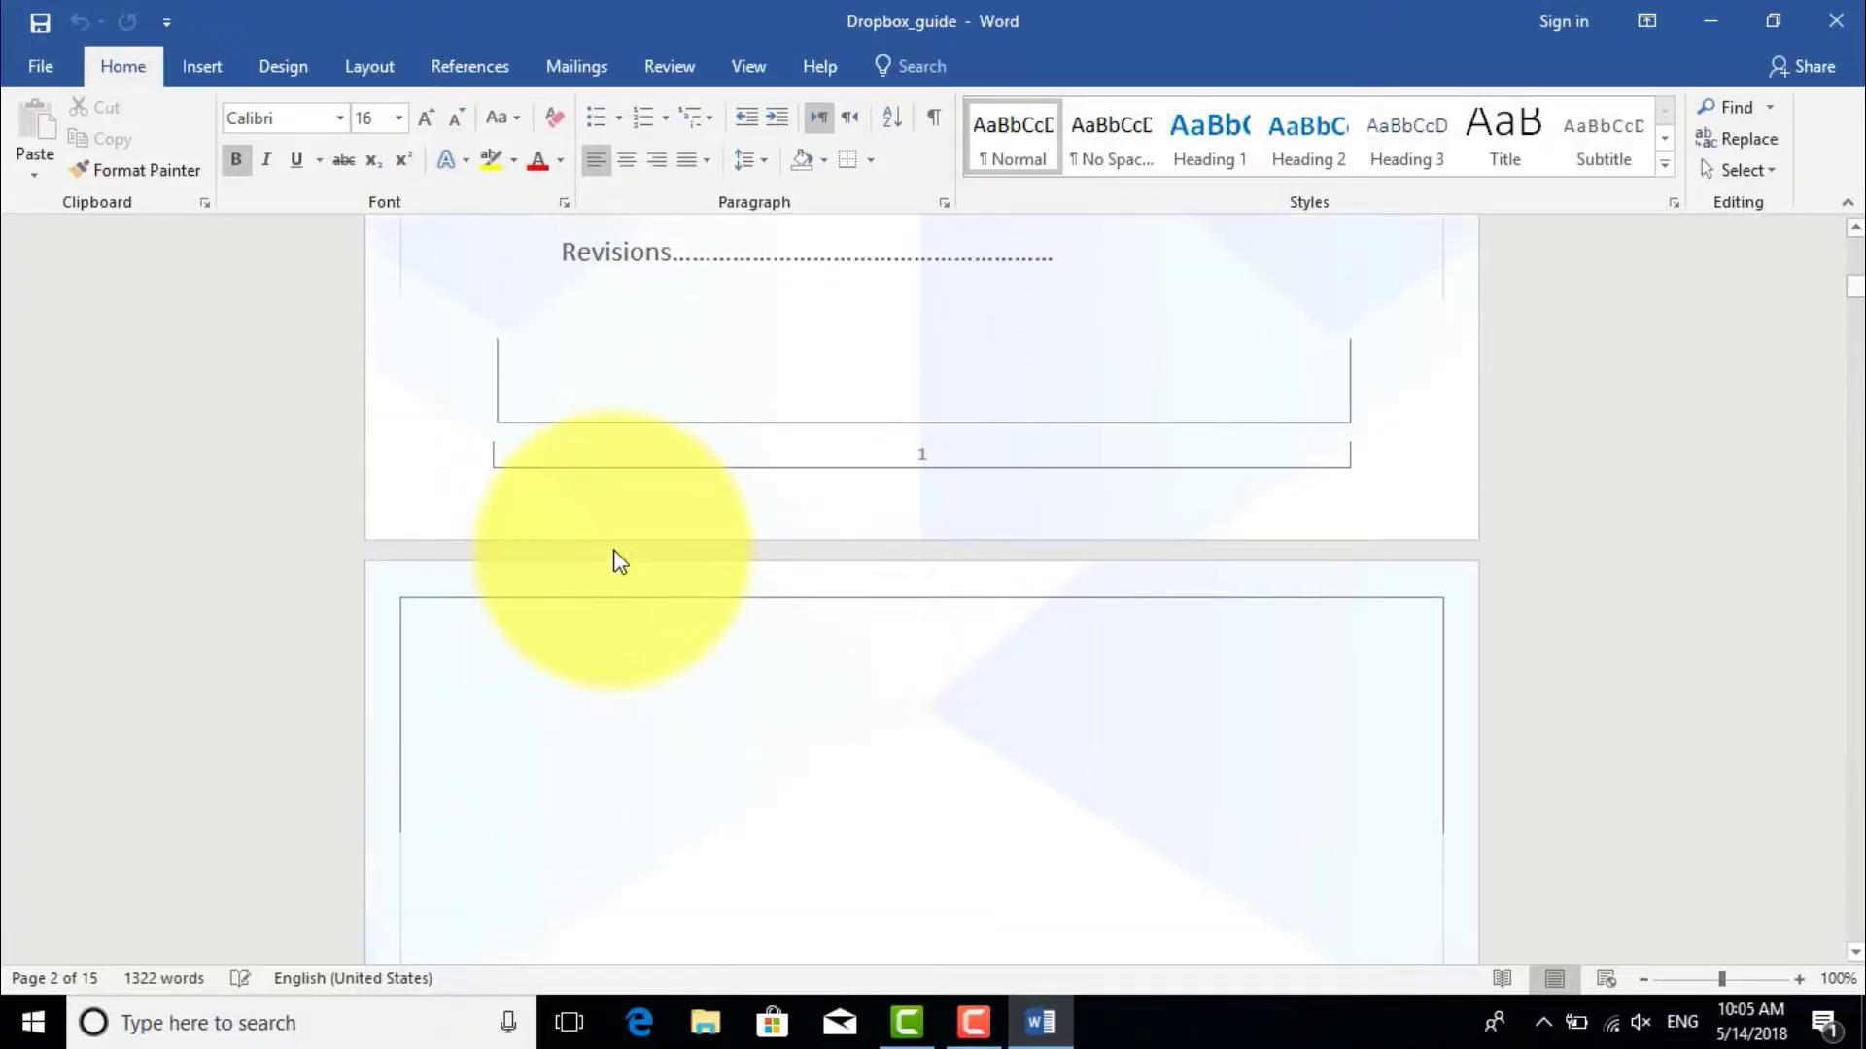
pyautogui.press('BackSpace')
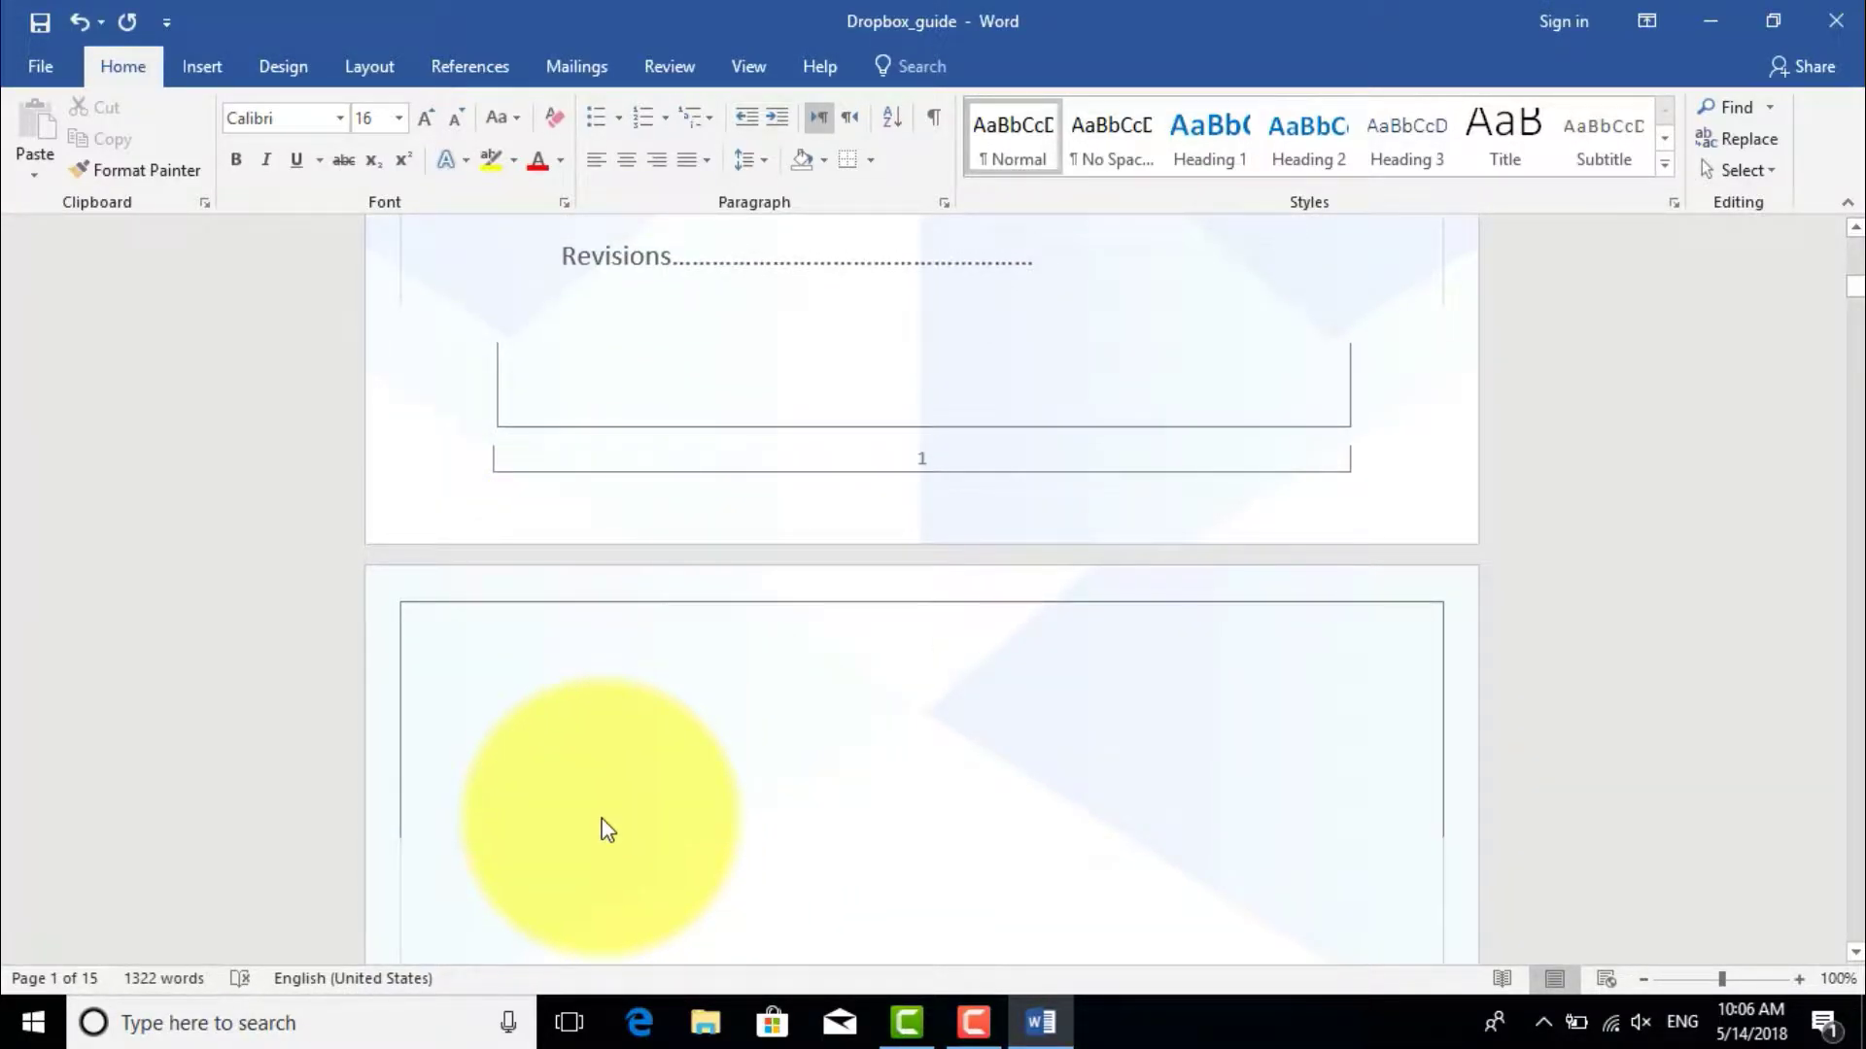
pyautogui.scroll(-2, 603, 826)
pyautogui.doubleClick(470, 568)
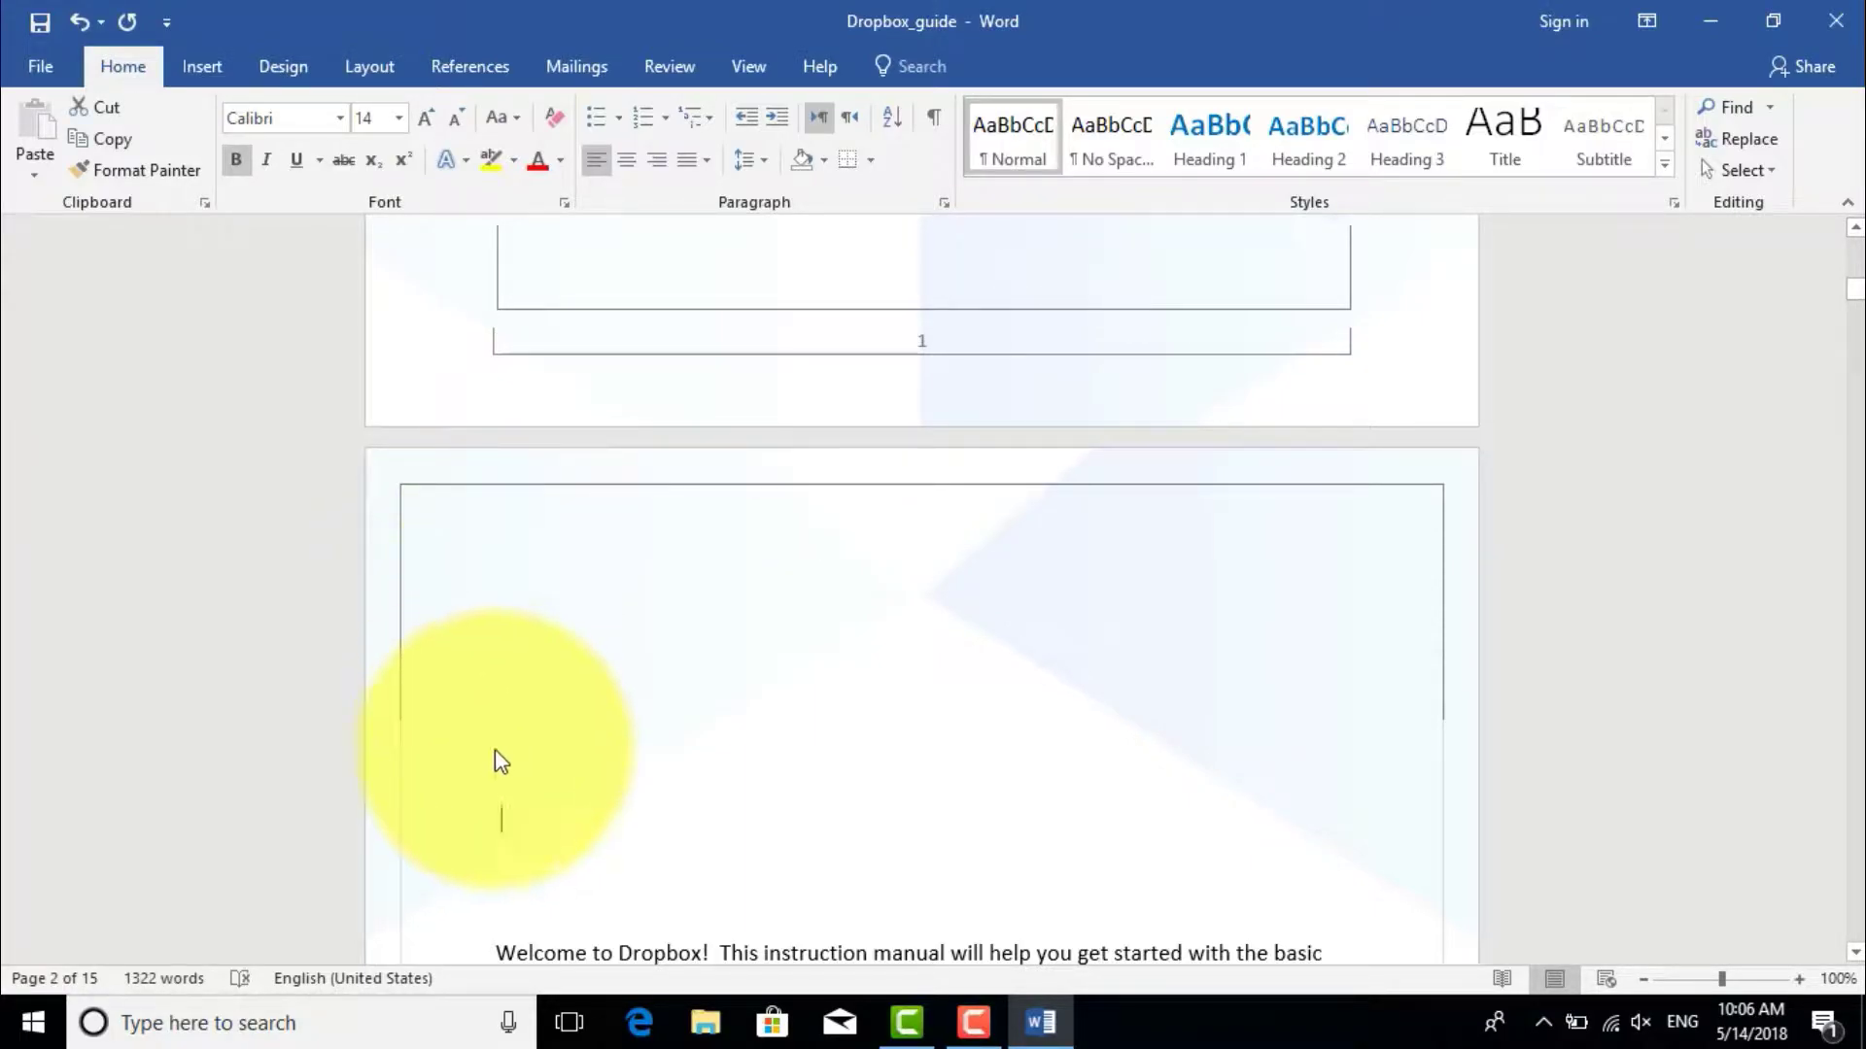
pyautogui.doubleClick(505, 880)
pyautogui.press('Delete')
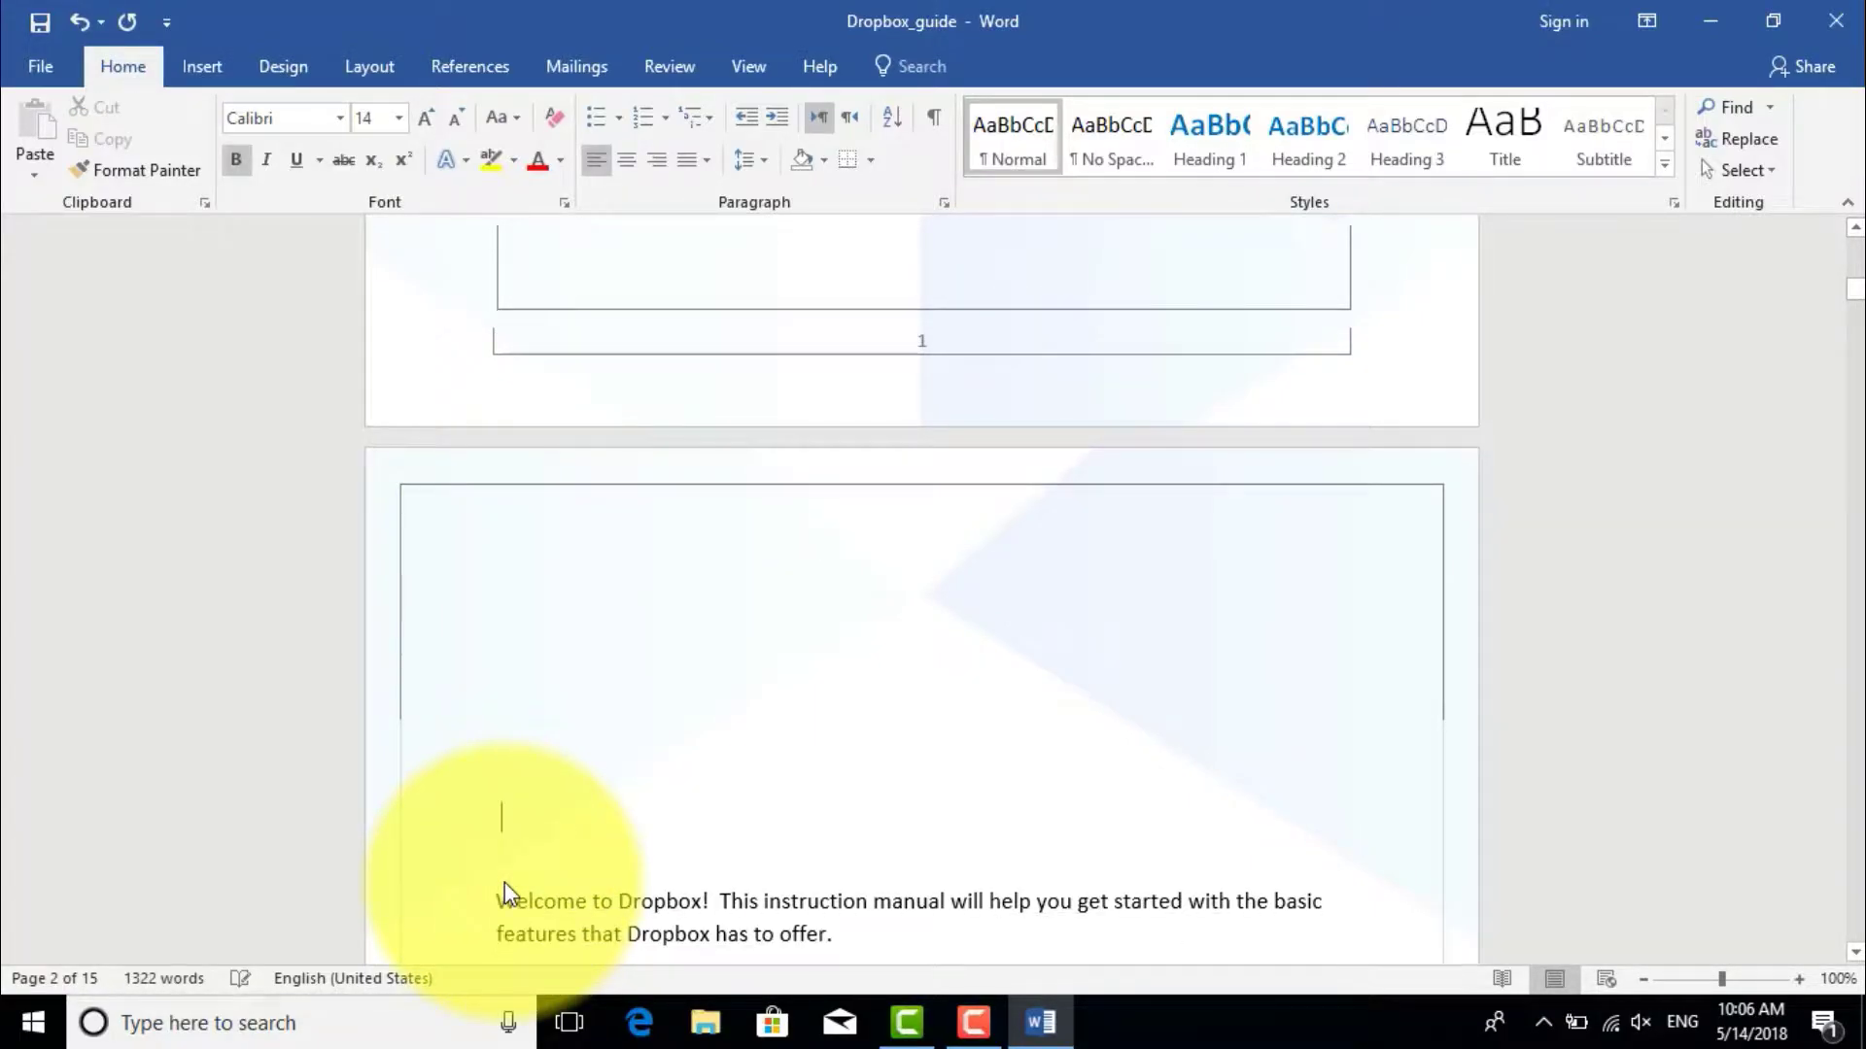
pyautogui.scroll(-8, 505, 882)
pyautogui.scroll(-15, 504, 883)
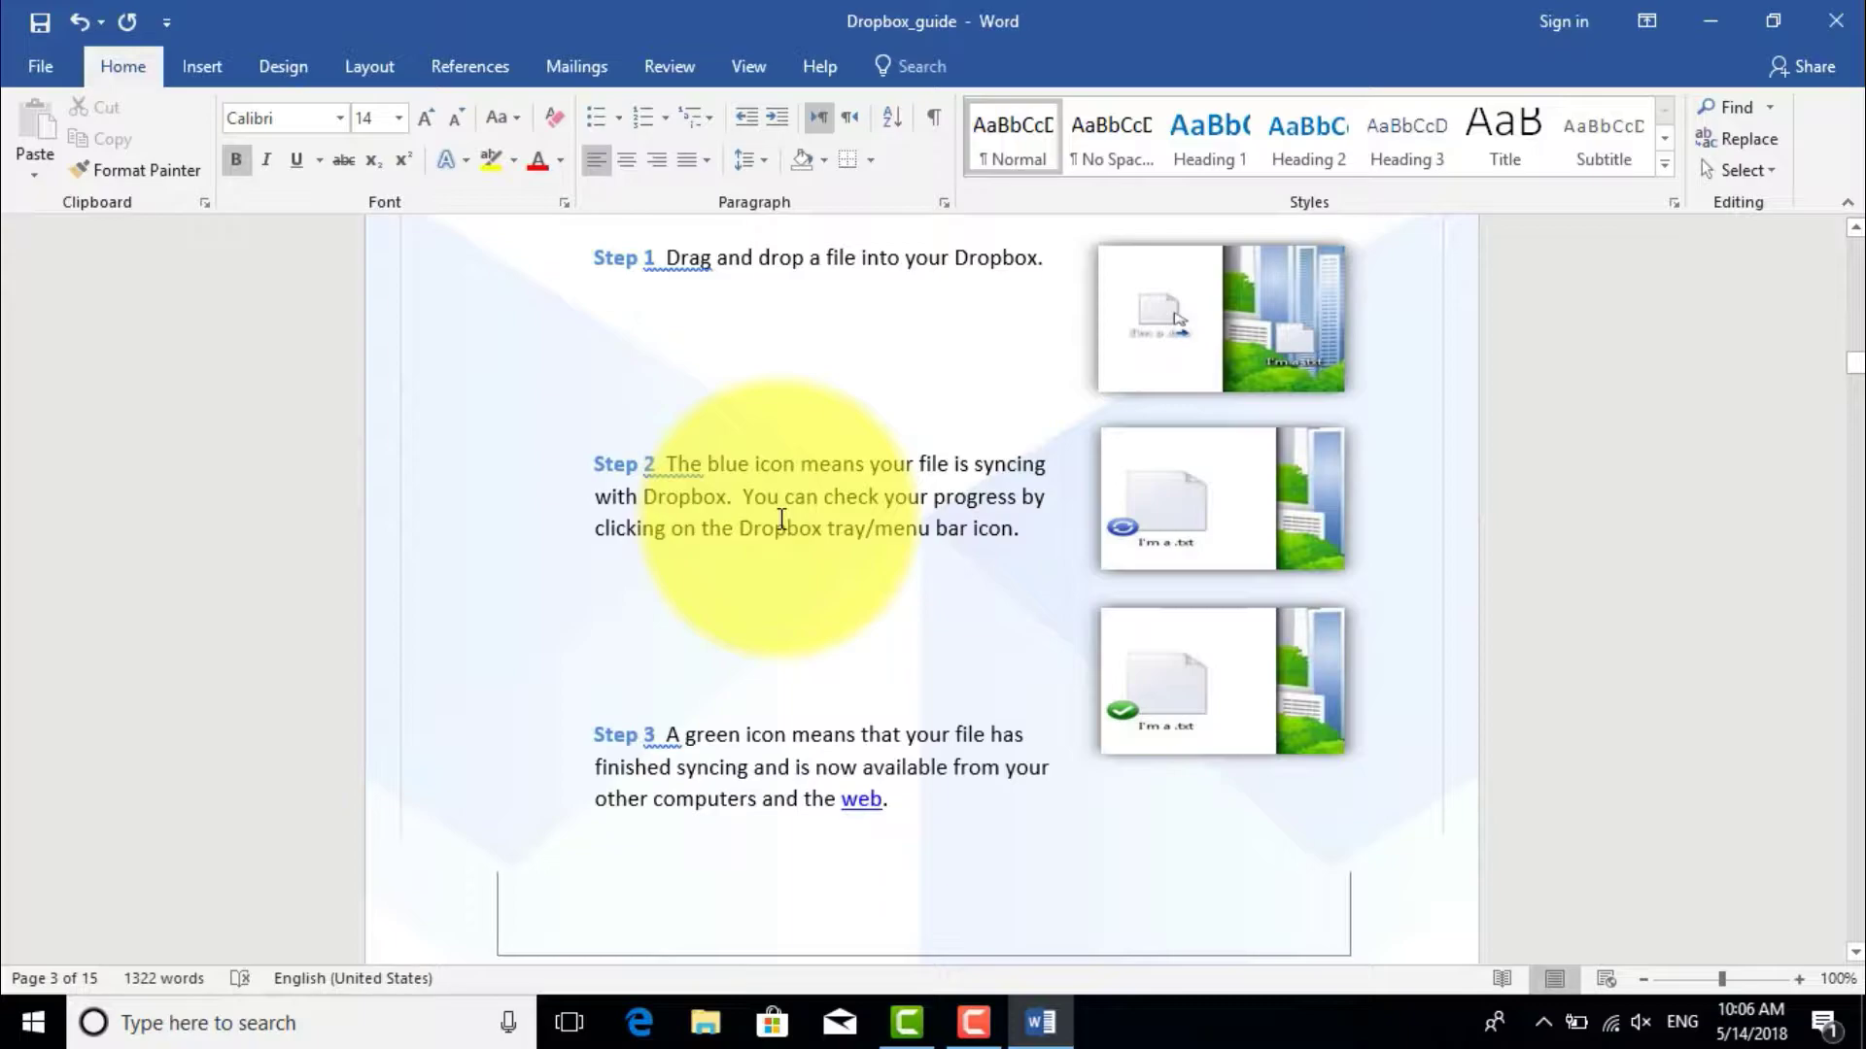
# Export the guide as Dropbox-modified.pdf on the Desktop and open it in Microsoft Edge.
pyautogui.click(50, 80)
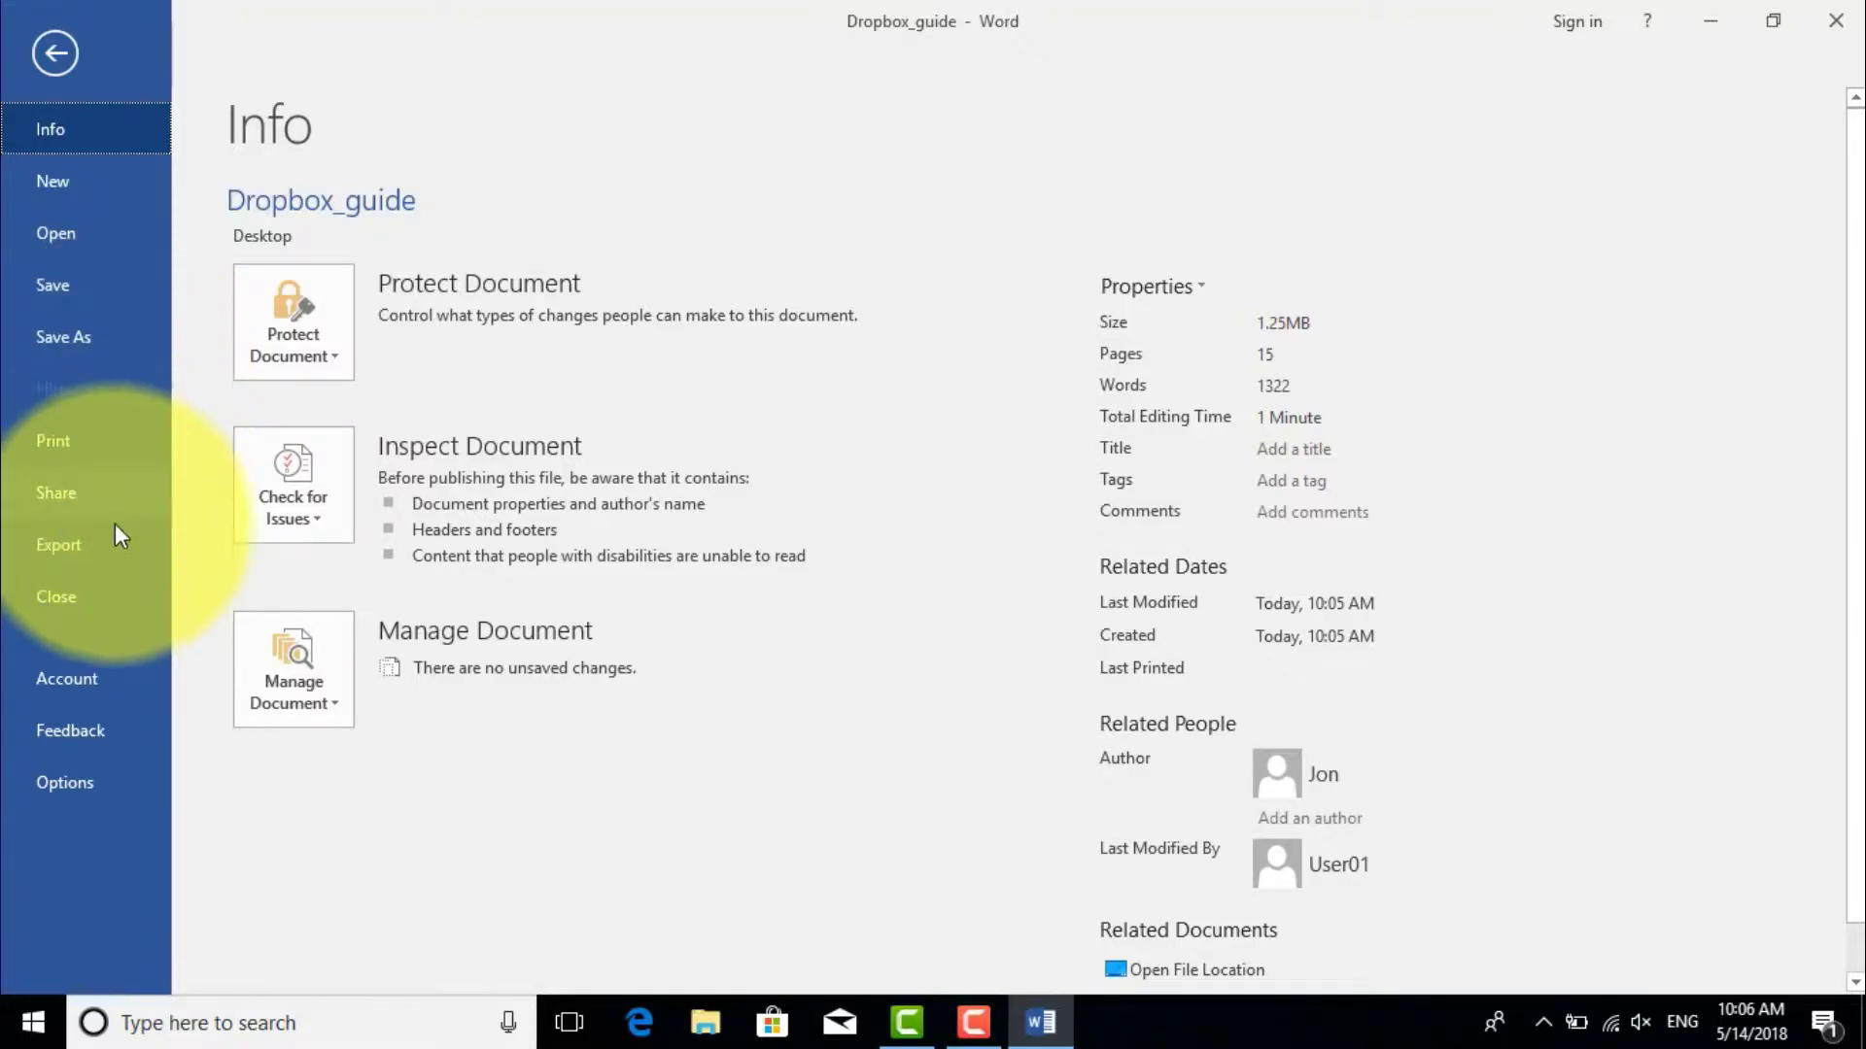
pyautogui.click(99, 552)
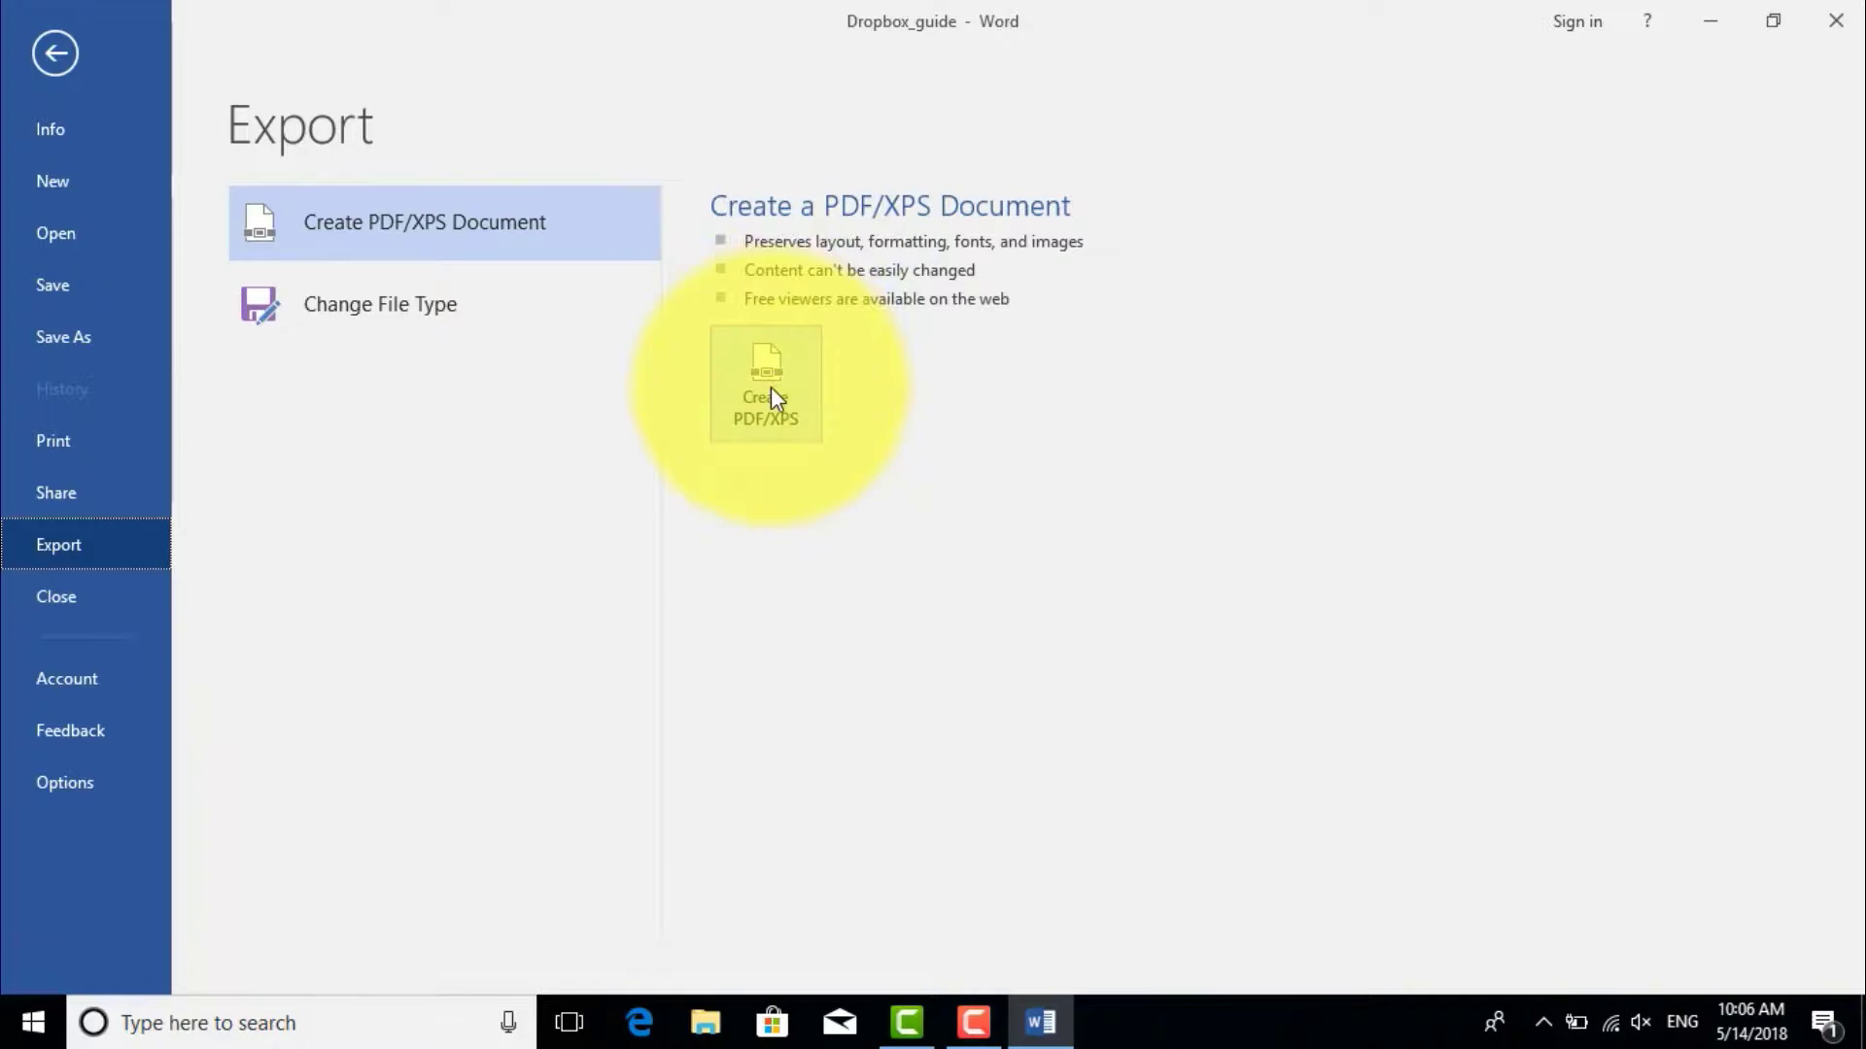
pyautogui.click(743, 427)
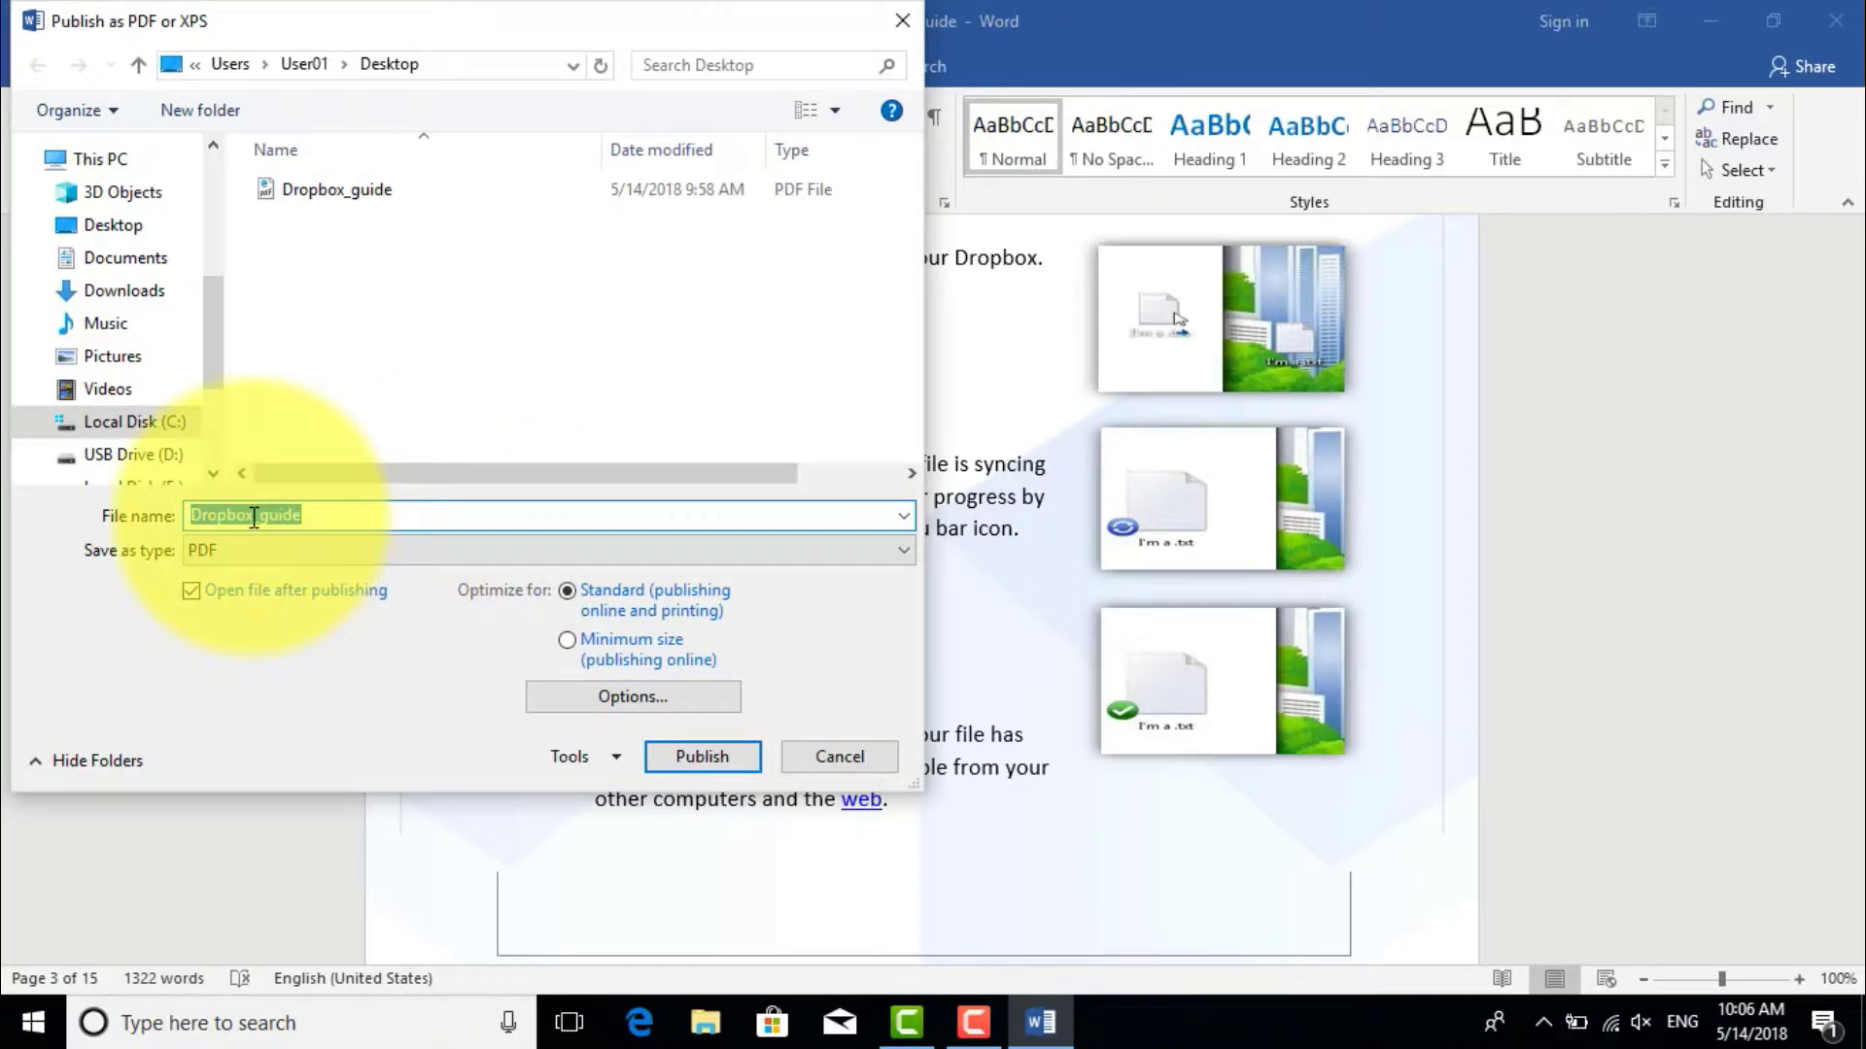
pyautogui.moveTo(253, 516); pyautogui.dragTo(475, 504)
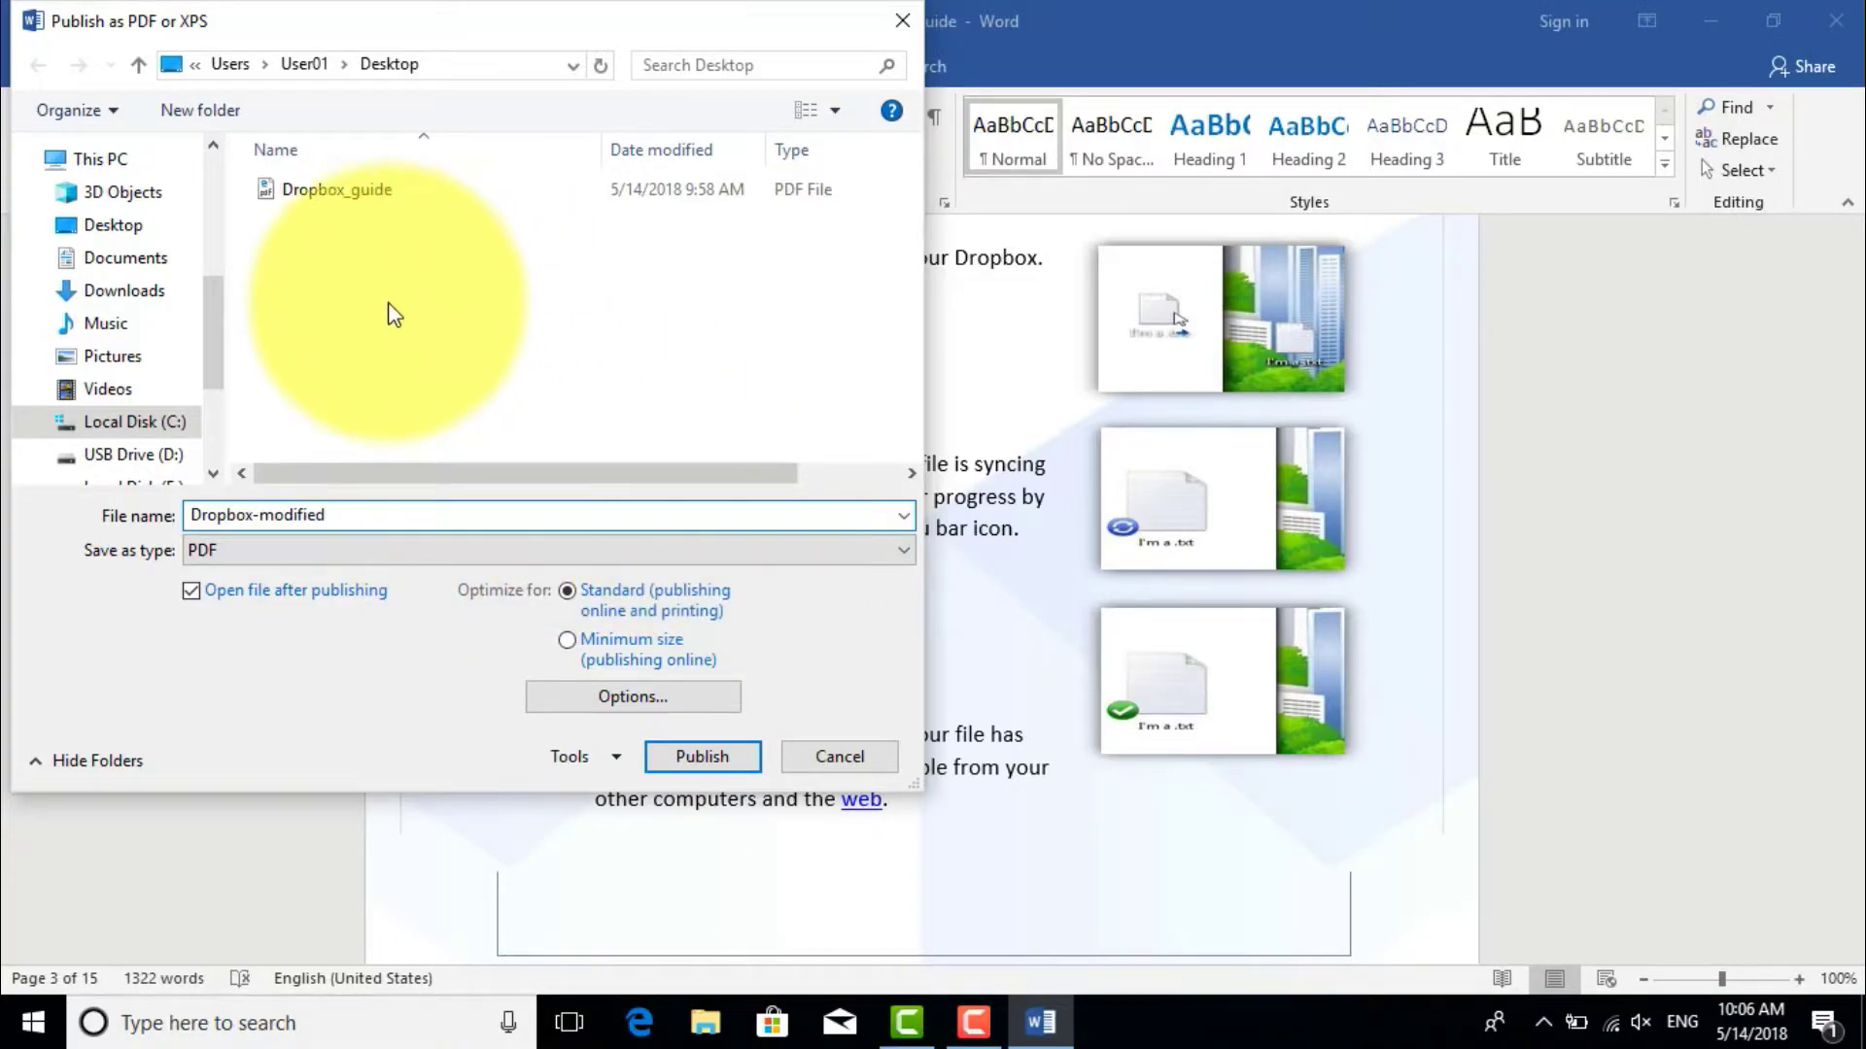
pyautogui.click(702, 758)
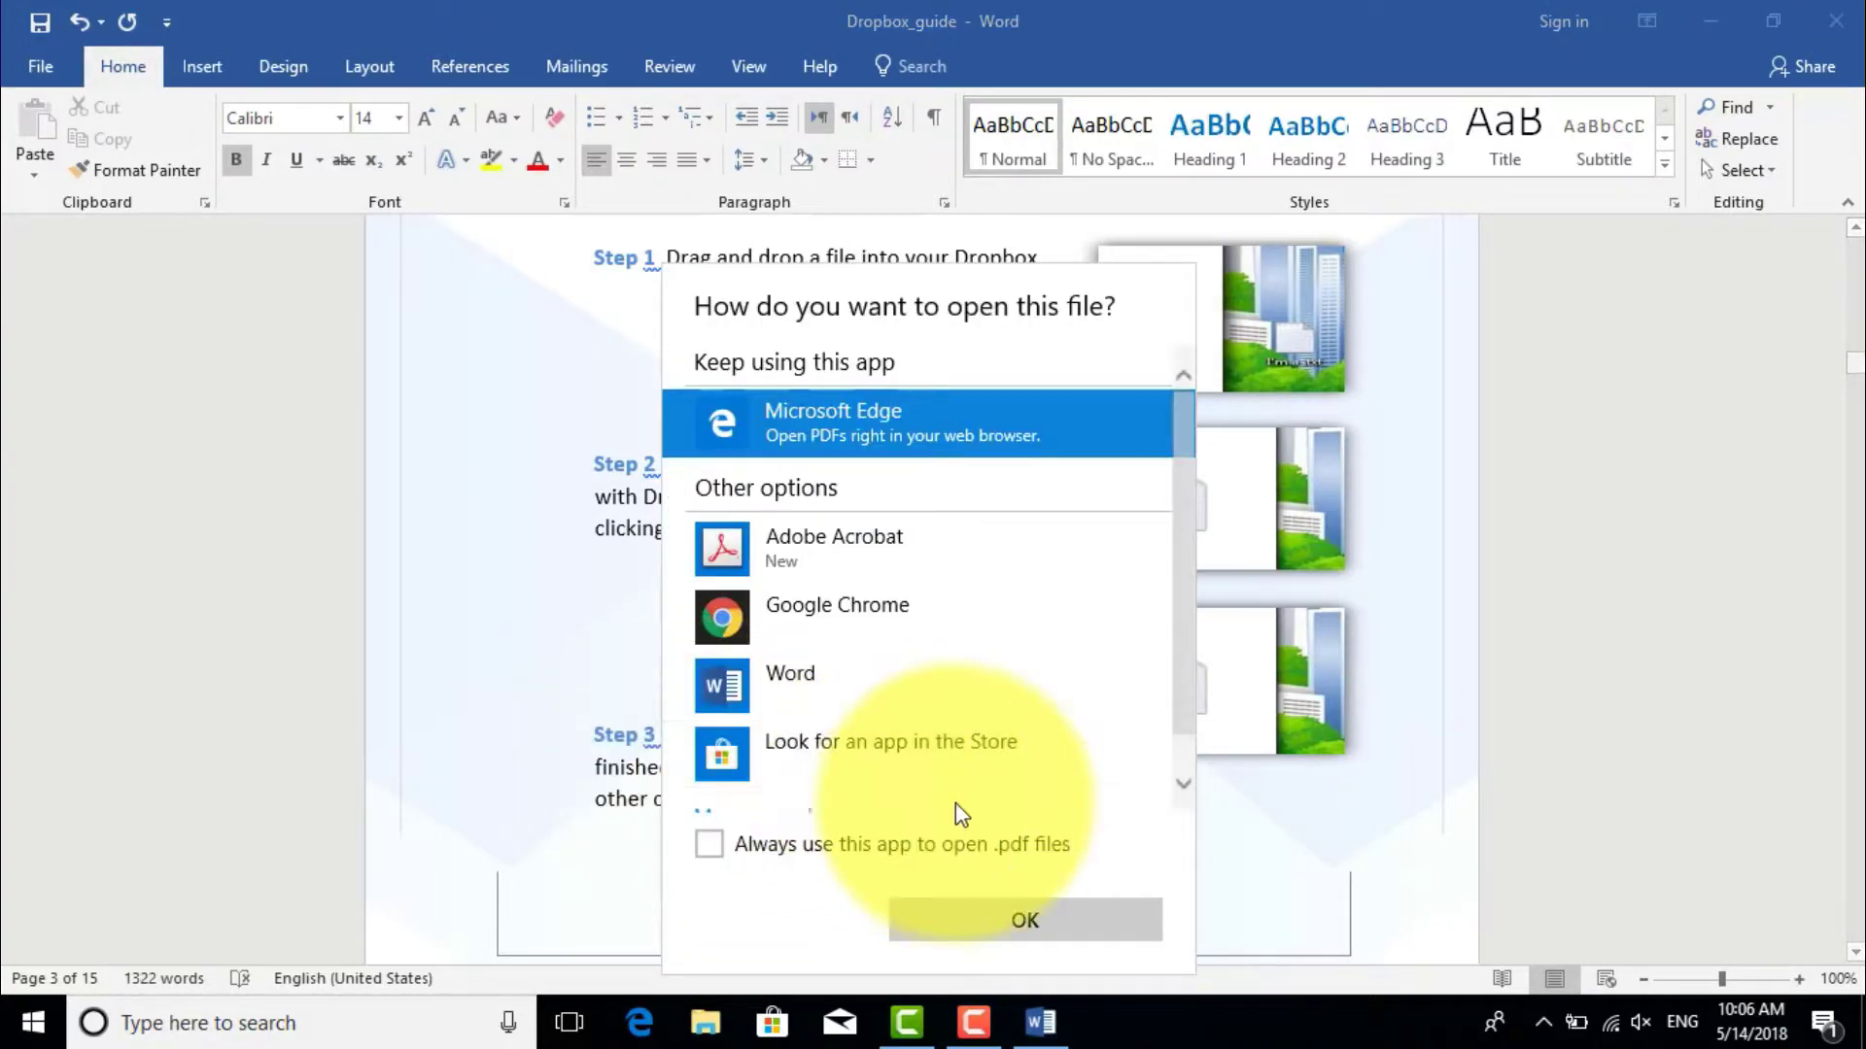
pyautogui.click(1038, 919)
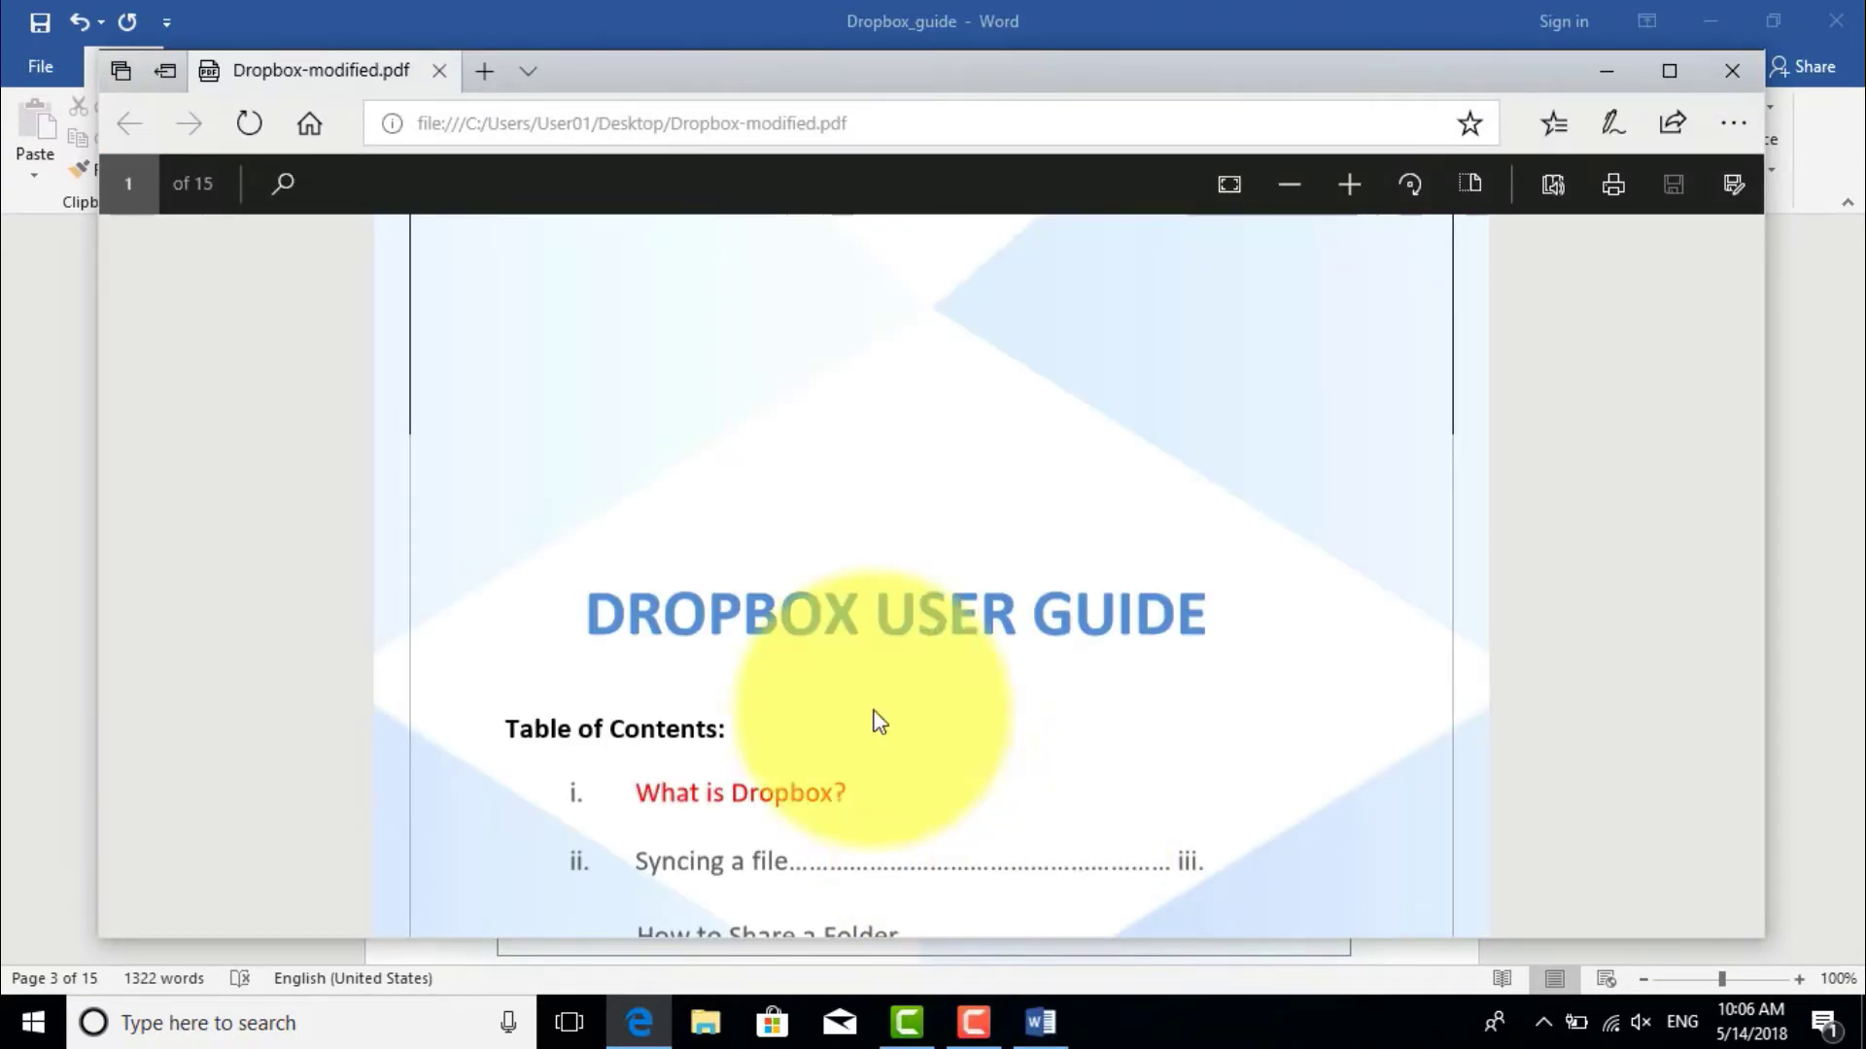
# Scroll through Dropbox-modified.pdf from the capitalised title and red What is Dropbox? entry down to Steps 1–3.
pyautogui.scroll(-5, 862, 607)
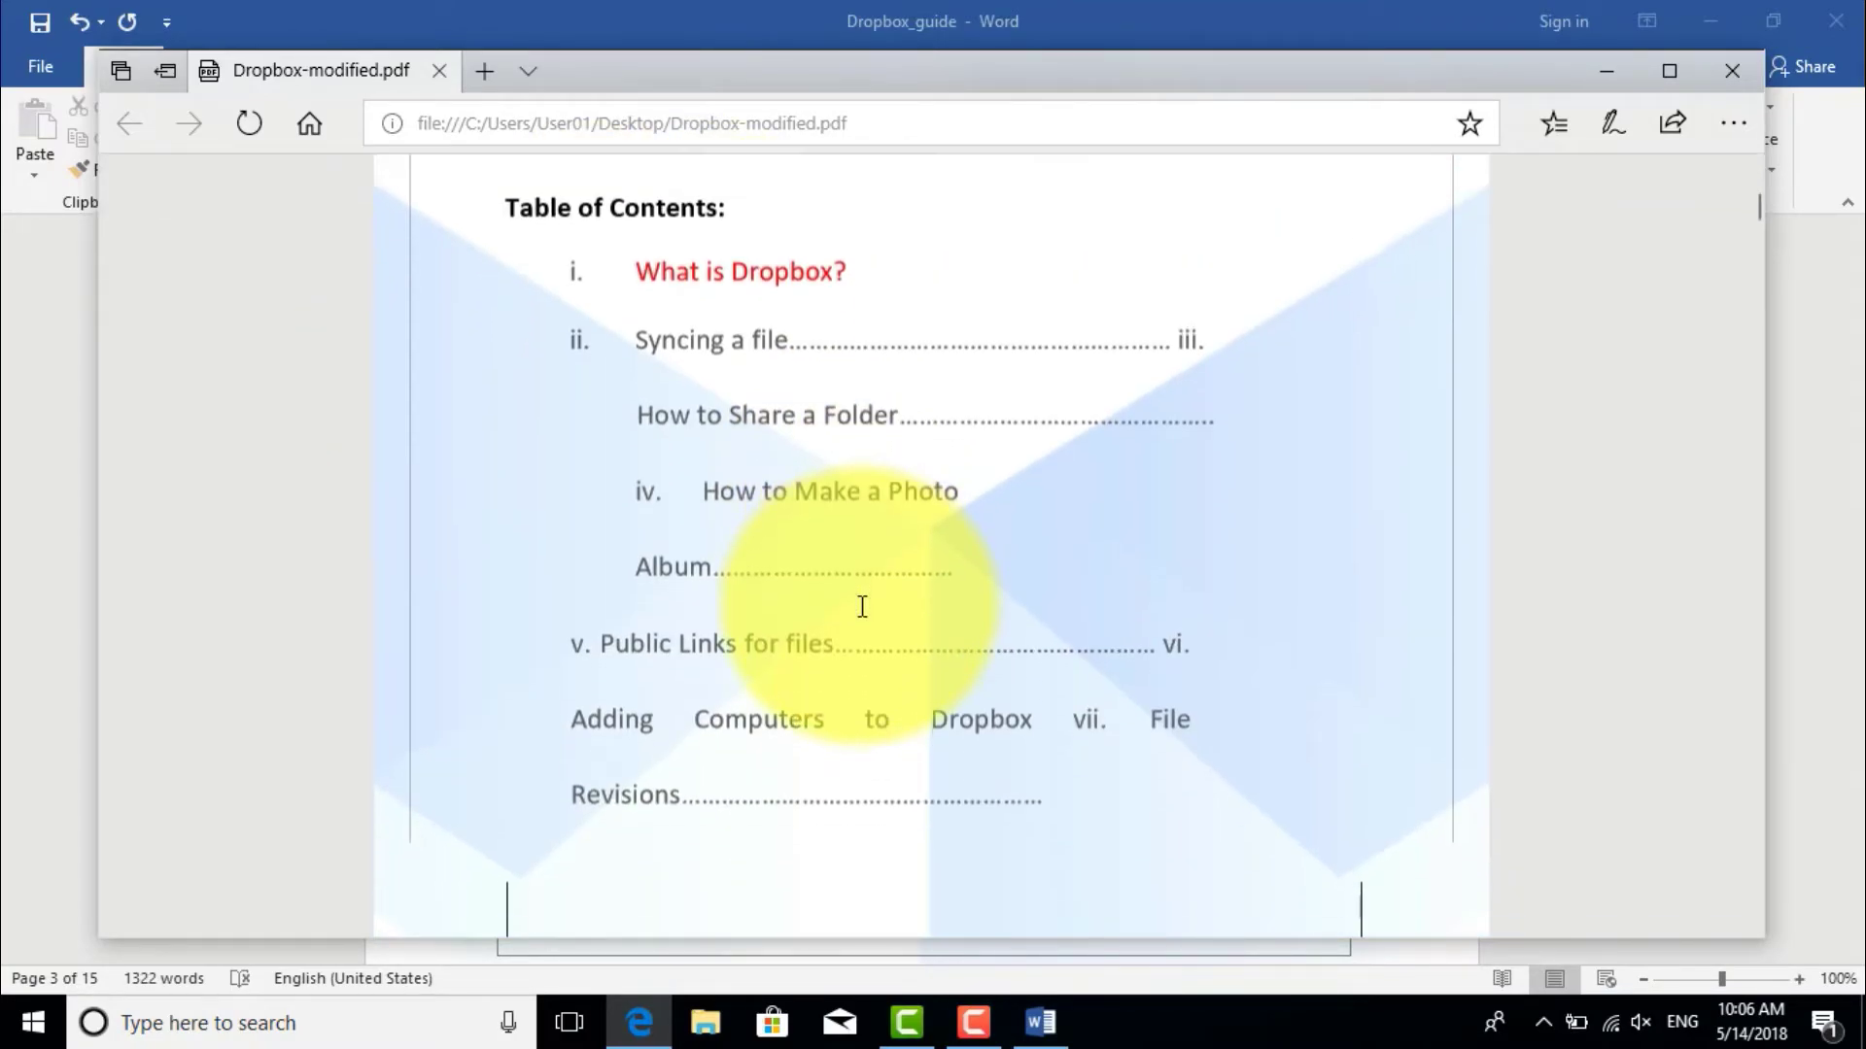
pyautogui.scroll(-3, 862, 607)
pyautogui.scroll(5, 862, 606)
pyautogui.scroll(2, 777, 564)
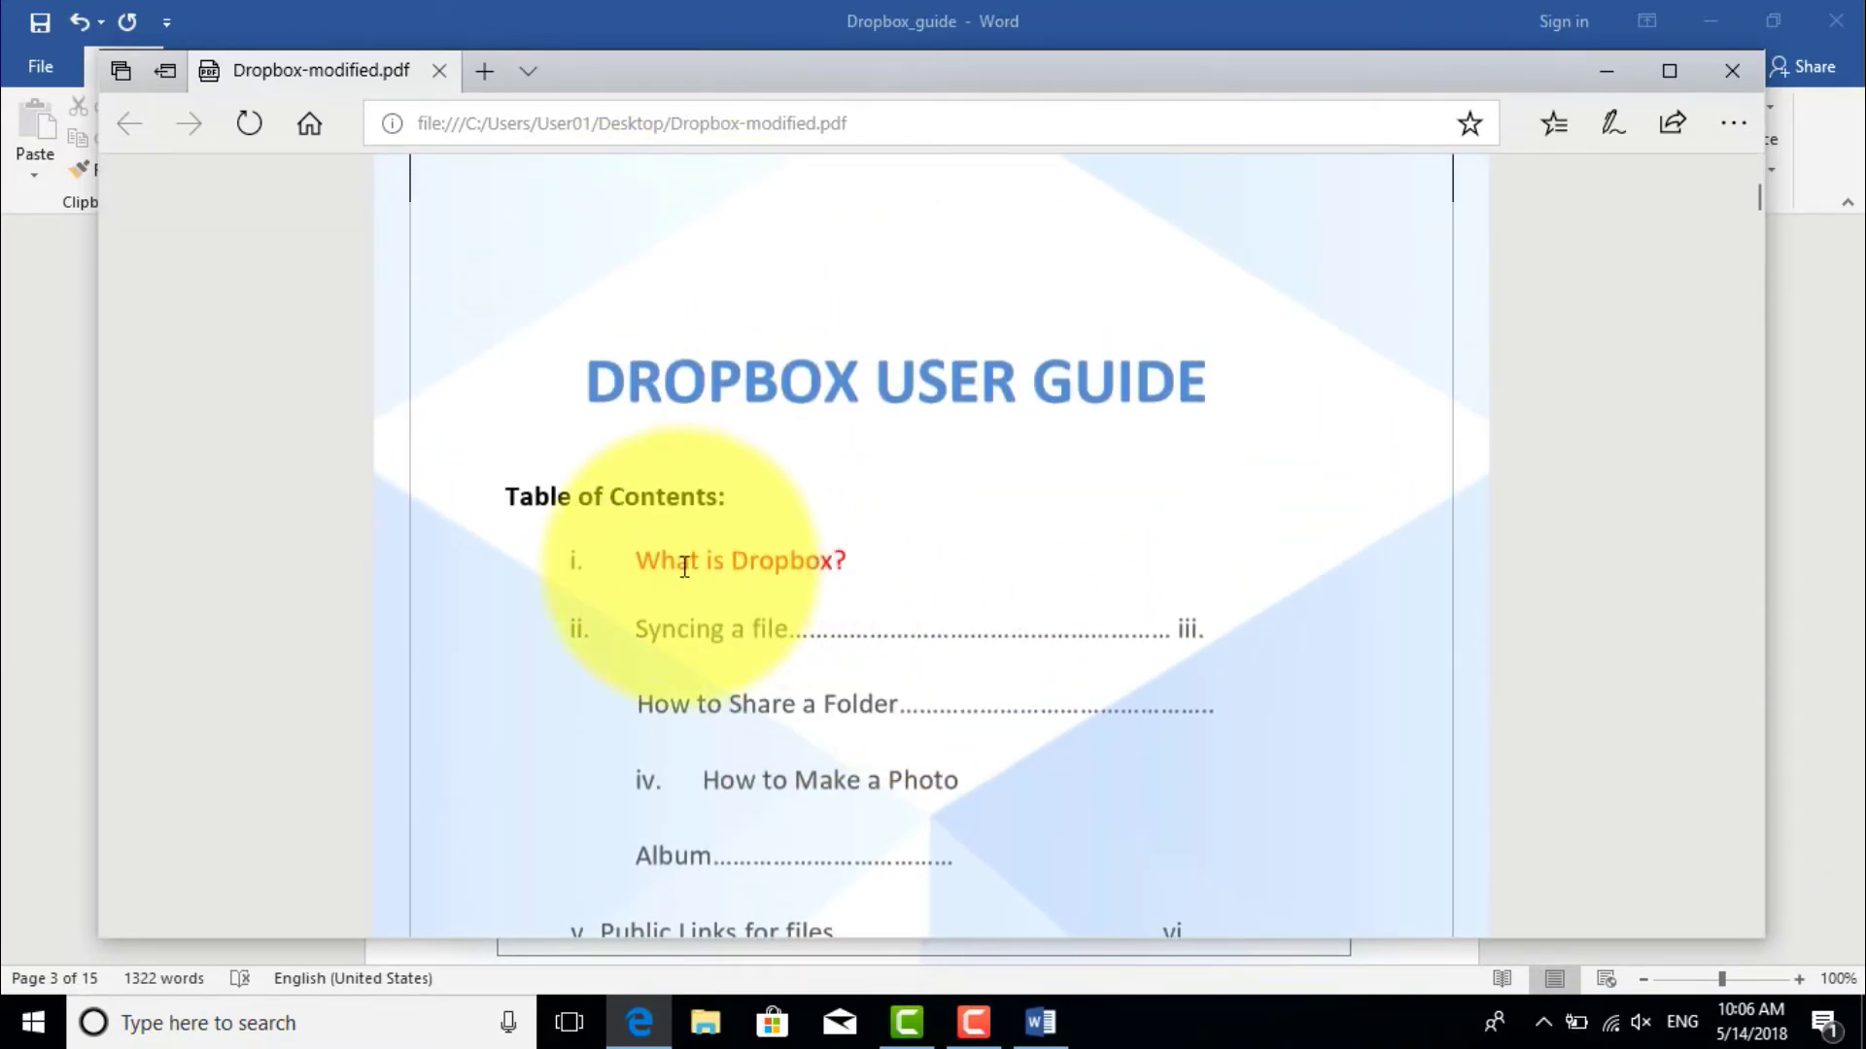
pyautogui.scroll(-4, 1020, 583)
pyautogui.scroll(-20, 1038, 704)
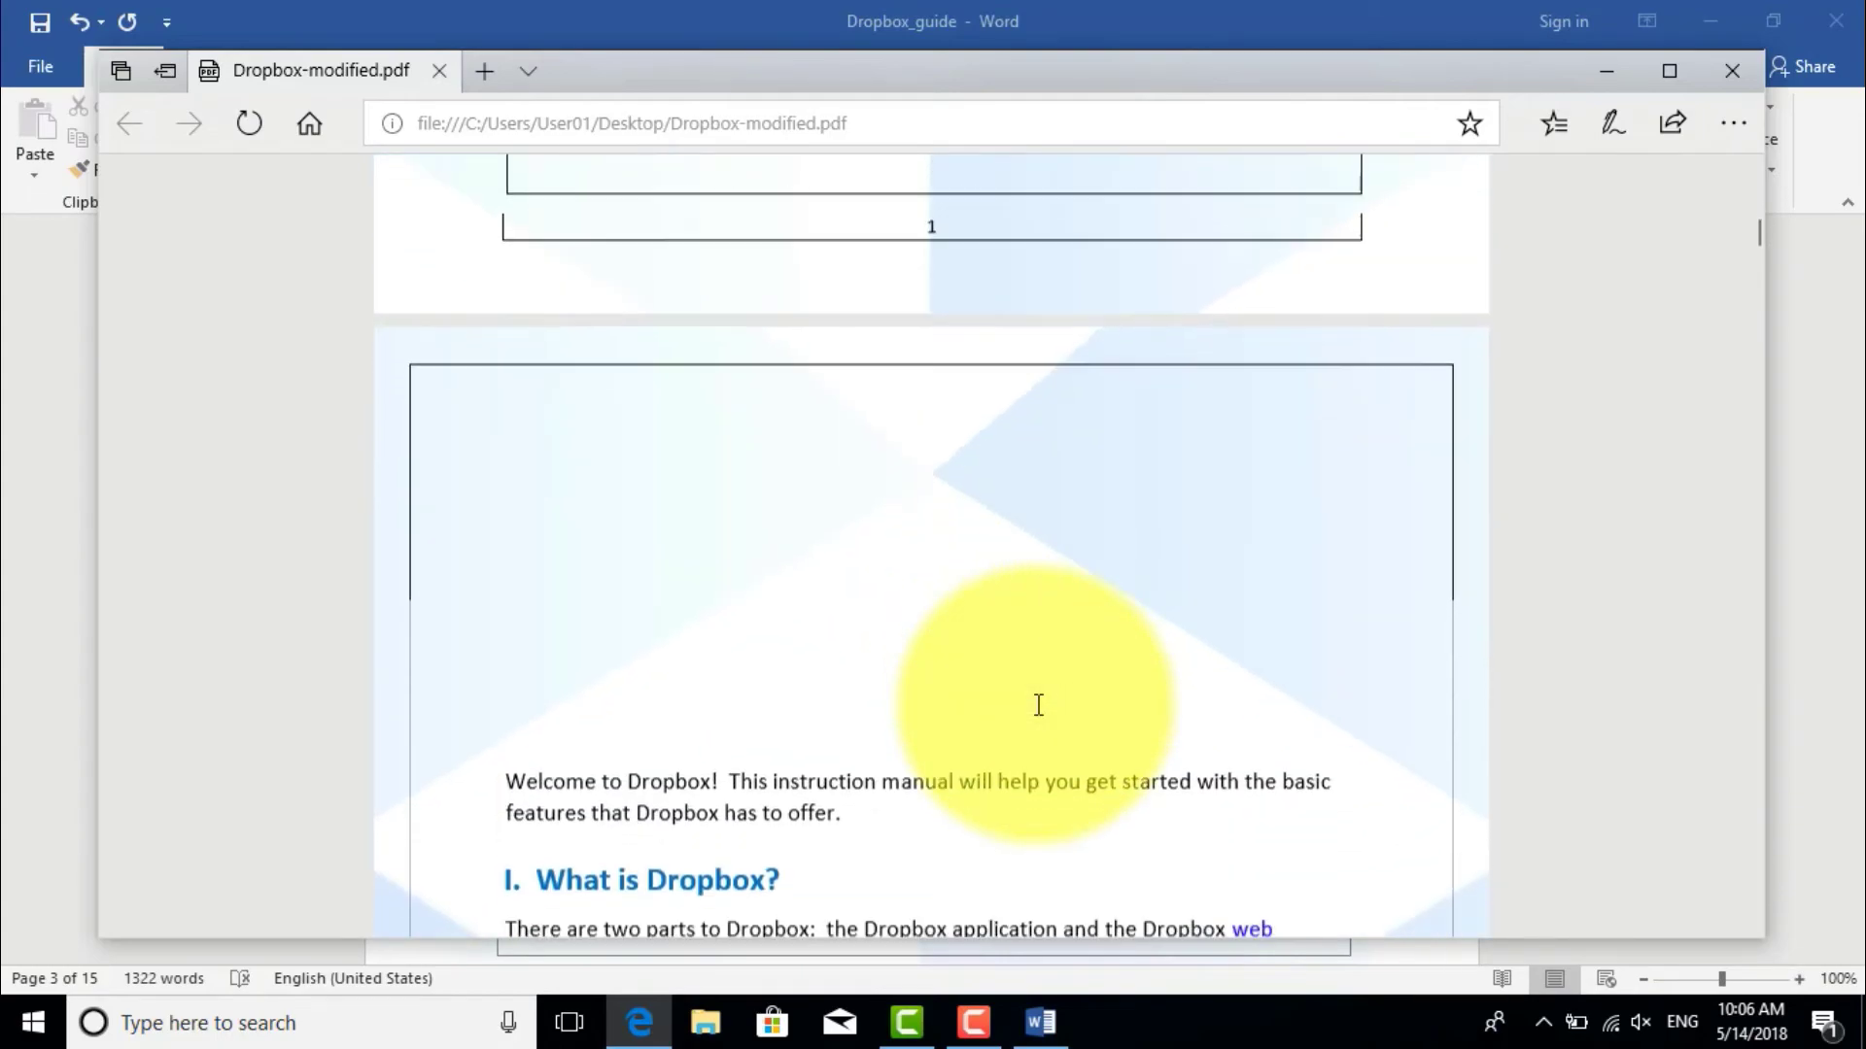
pyautogui.scroll(-4, 1038, 704)
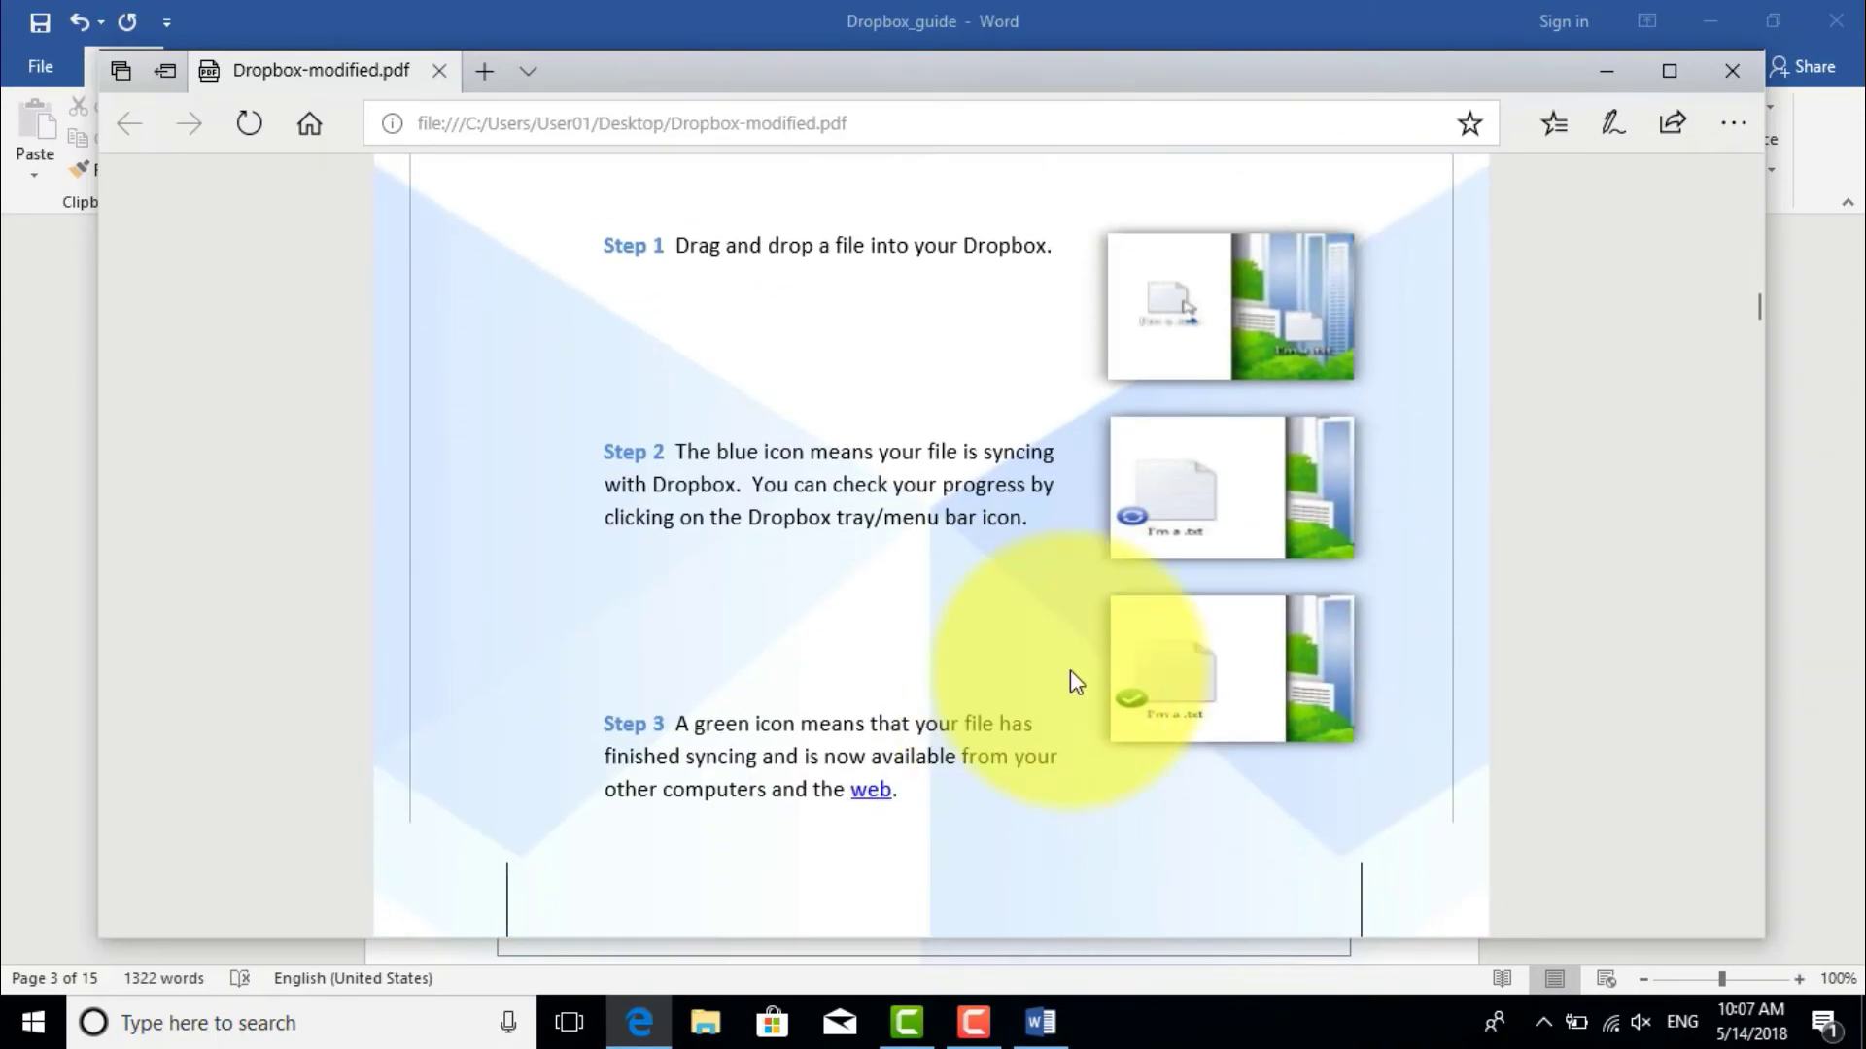